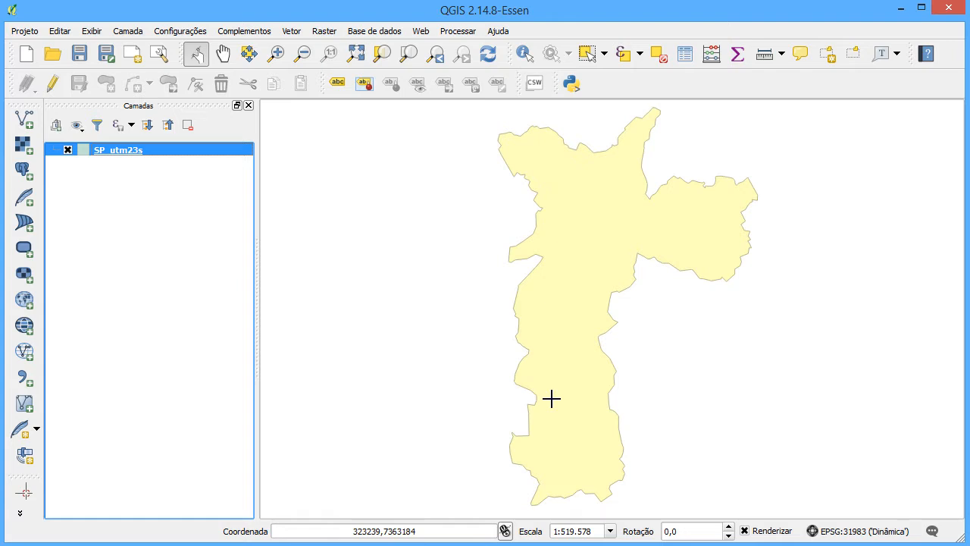
# - Switch to Excel to examine the subprefecture population data in DataRMSPsubprSAO.xls, and return to QGIS
pyautogui.click(742, 544)
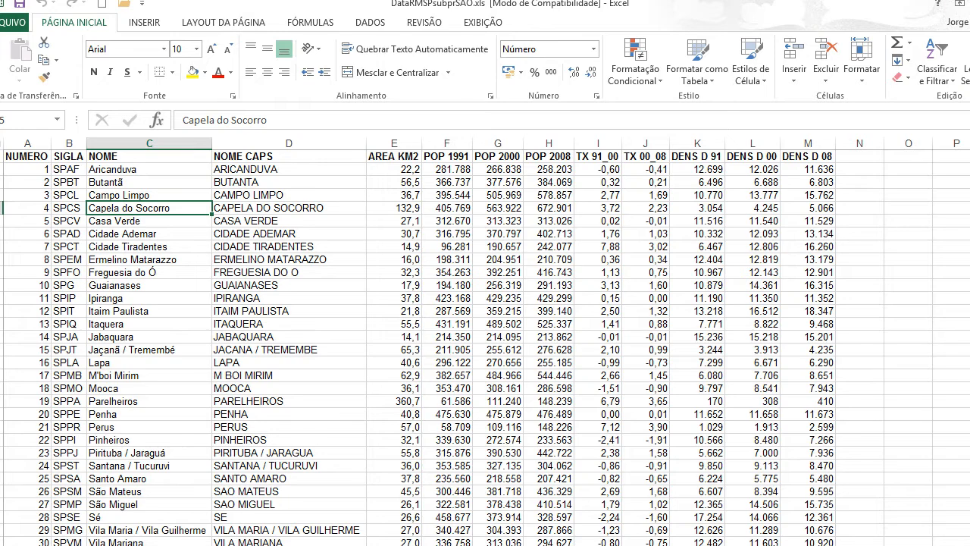
pyautogui.click(969, 3)
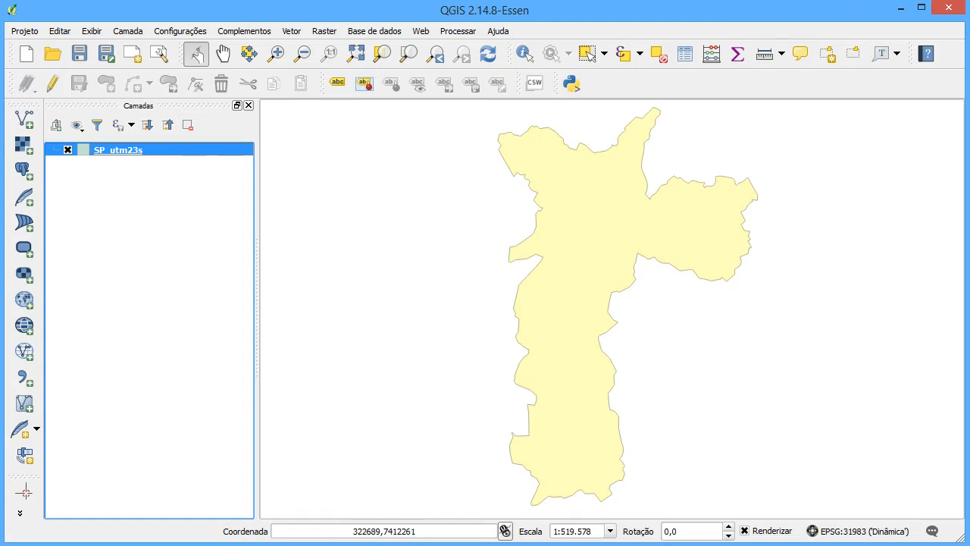
# - Start the random points tool with SP_utm23s as boundary layer and set an unstratified sample of 4000 points
pyautogui.click(302, 33)
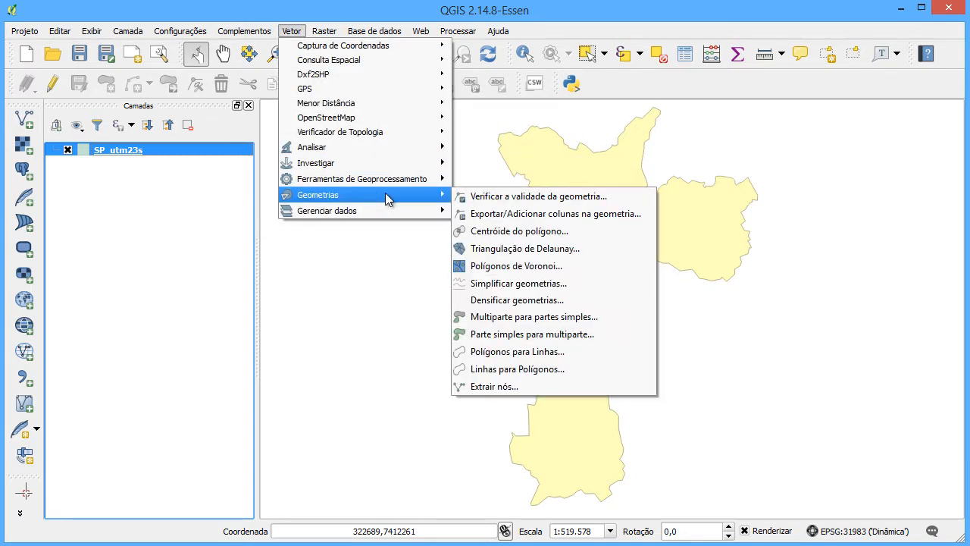
pyautogui.moveTo(385, 185)
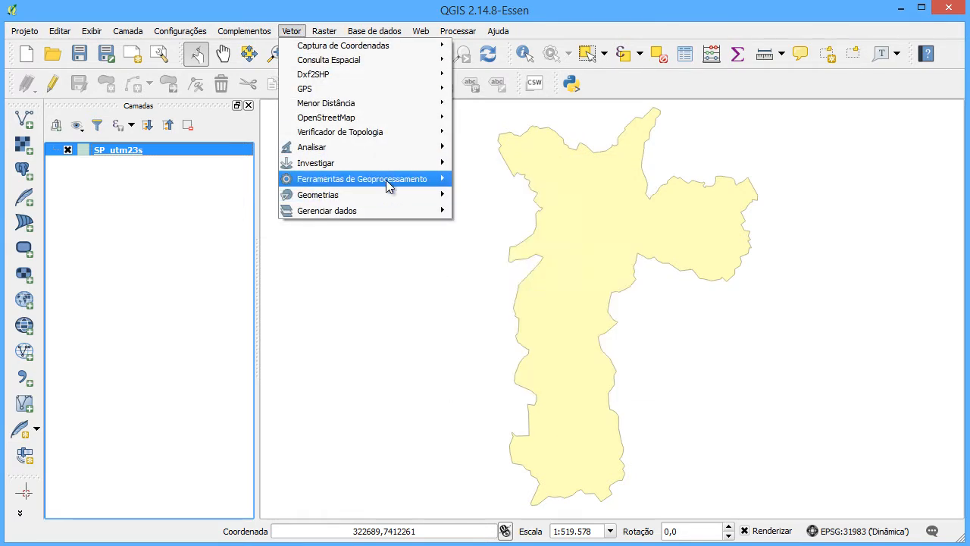
pyautogui.moveTo(387, 167)
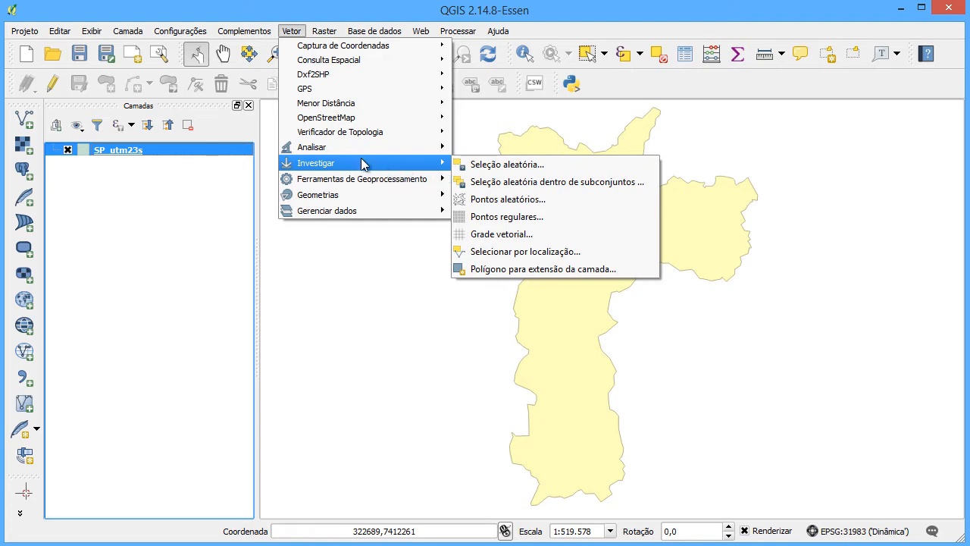
pyautogui.moveTo(326, 163)
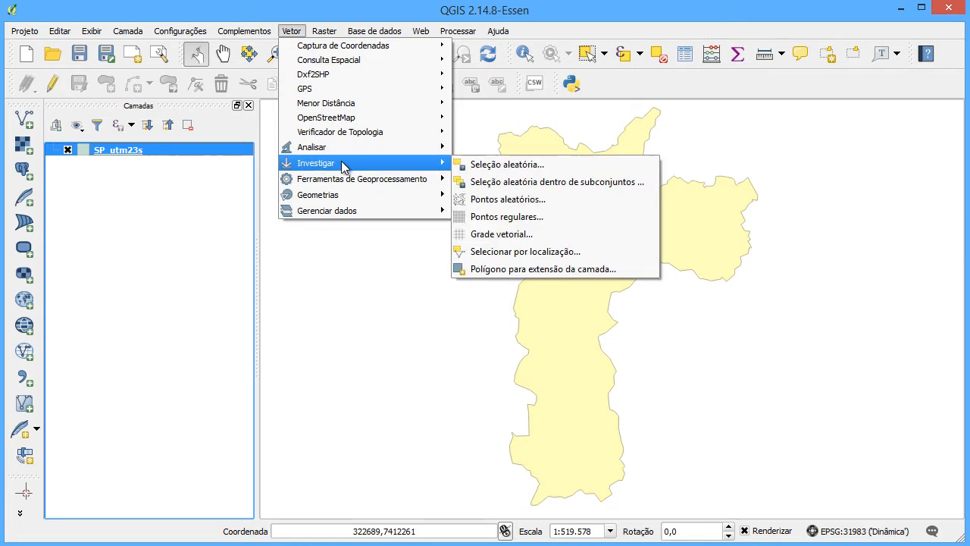
pyautogui.click(568, 202)
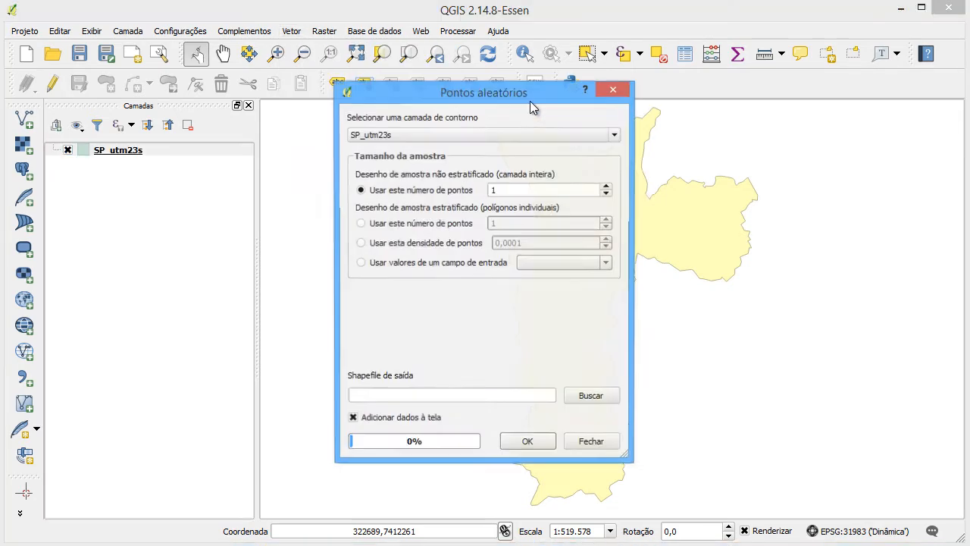
pyautogui.doubleClick(512, 187)
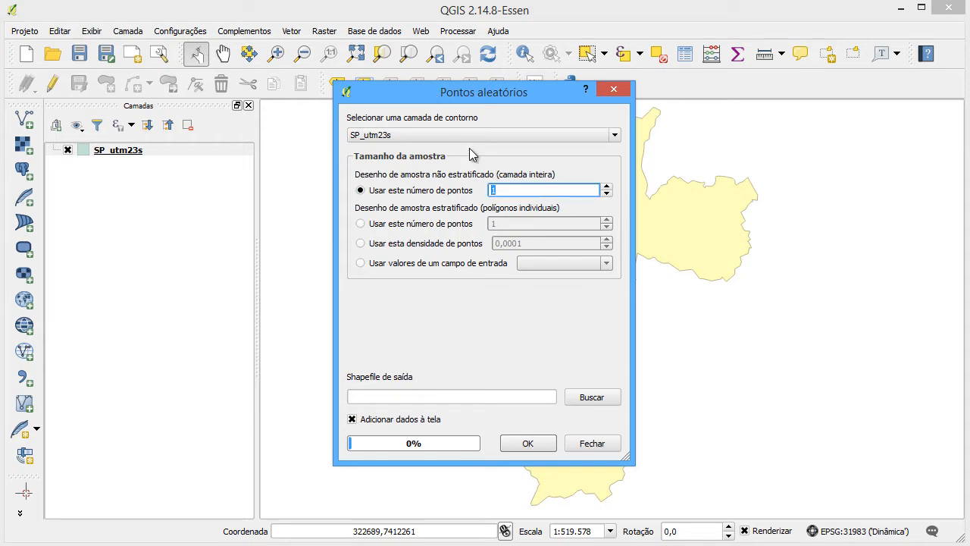
pyautogui.write('4000')
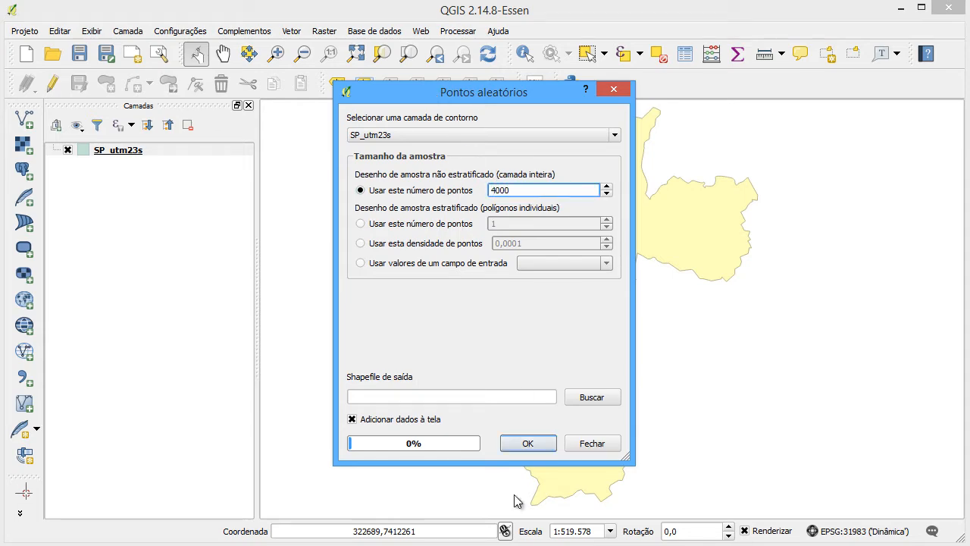
# - Generate the random points into the shapefile SP_utm23s_pontos.shp in C:\tmp\pontos_aleatorios, and close the tool
pyautogui.click(595, 400)
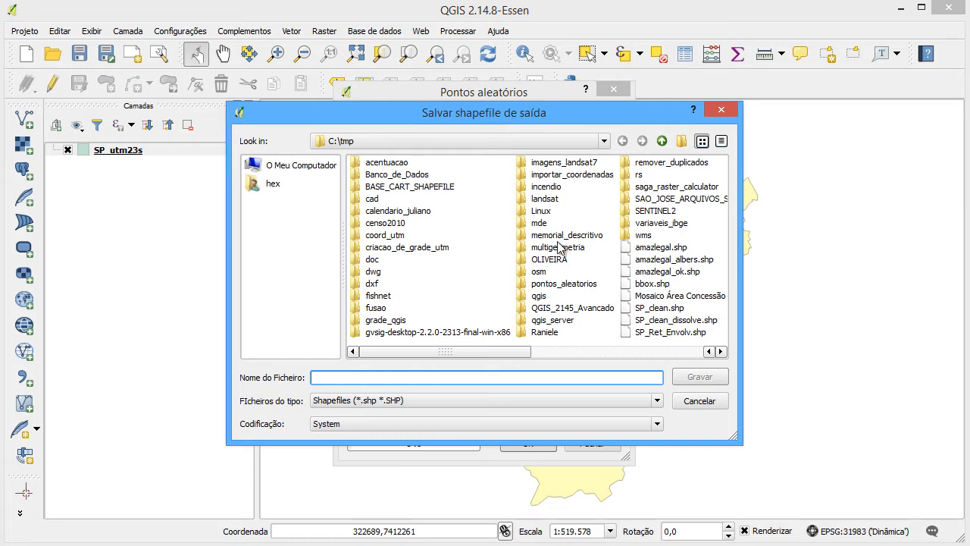
pyautogui.doubleClick(573, 286)
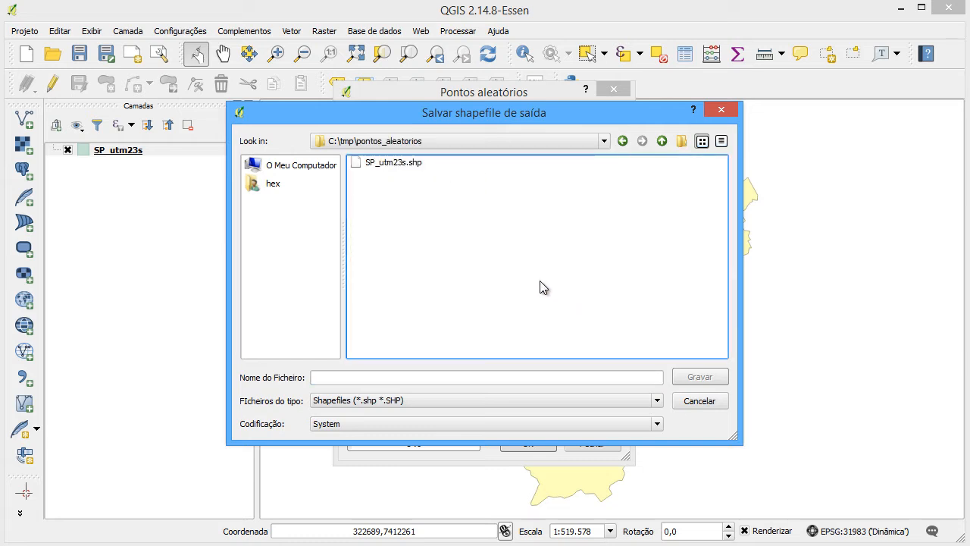
pyautogui.click(378, 173)
pyautogui.click(356, 378)
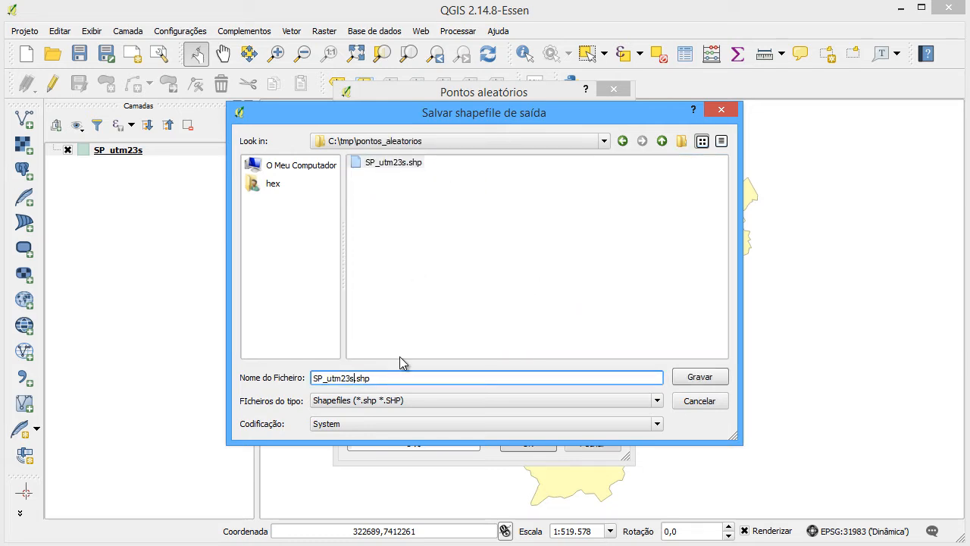
pyautogui.write('_pon')
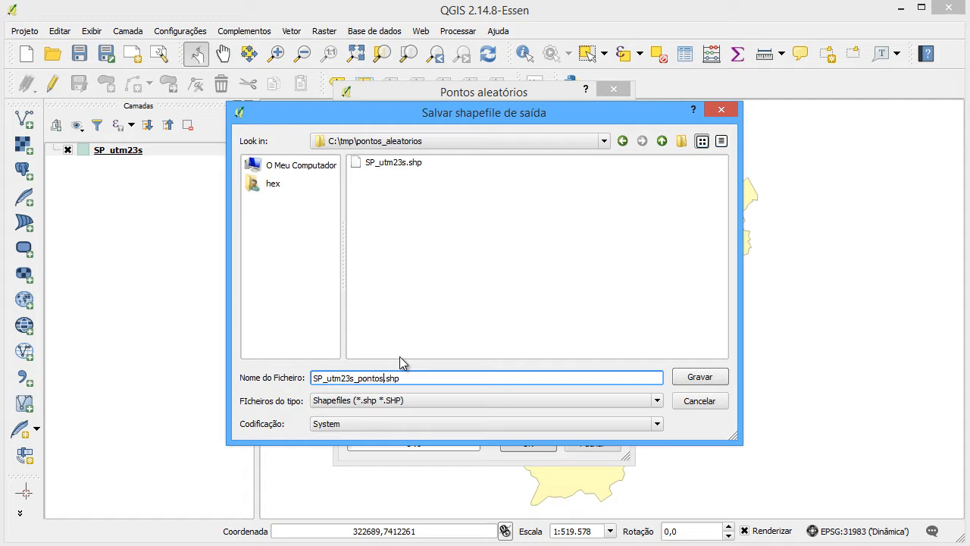
pyautogui.write('tos')
pyautogui.click(698, 377)
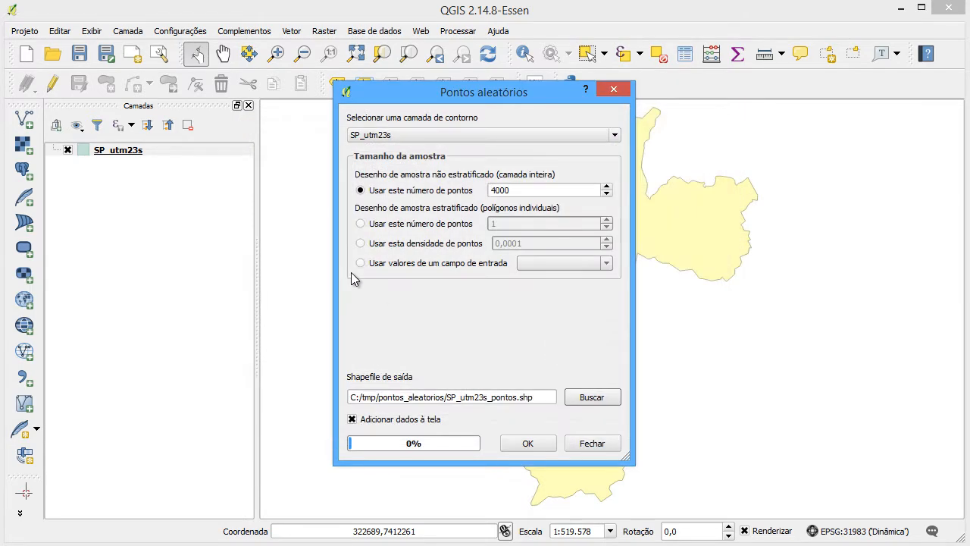
pyautogui.click(533, 442)
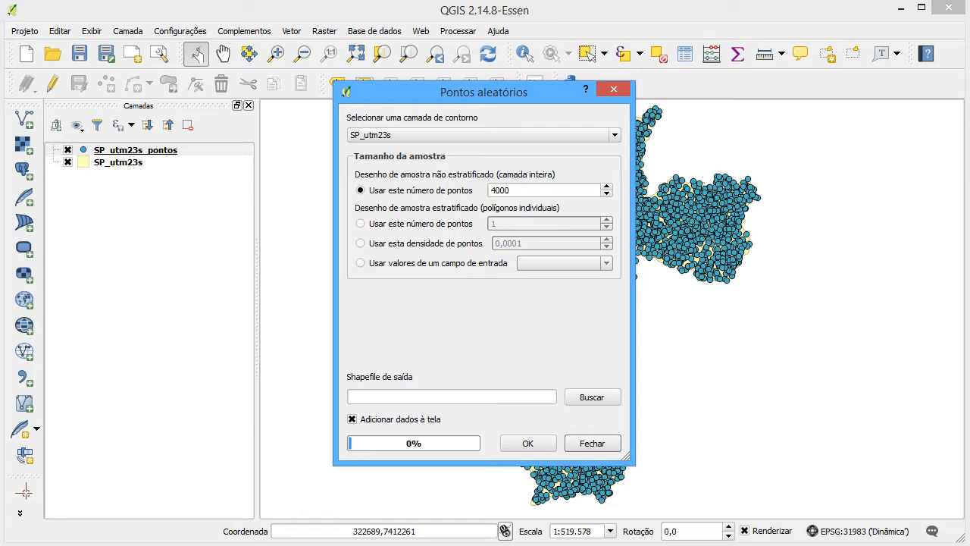
pyautogui.click(596, 442)
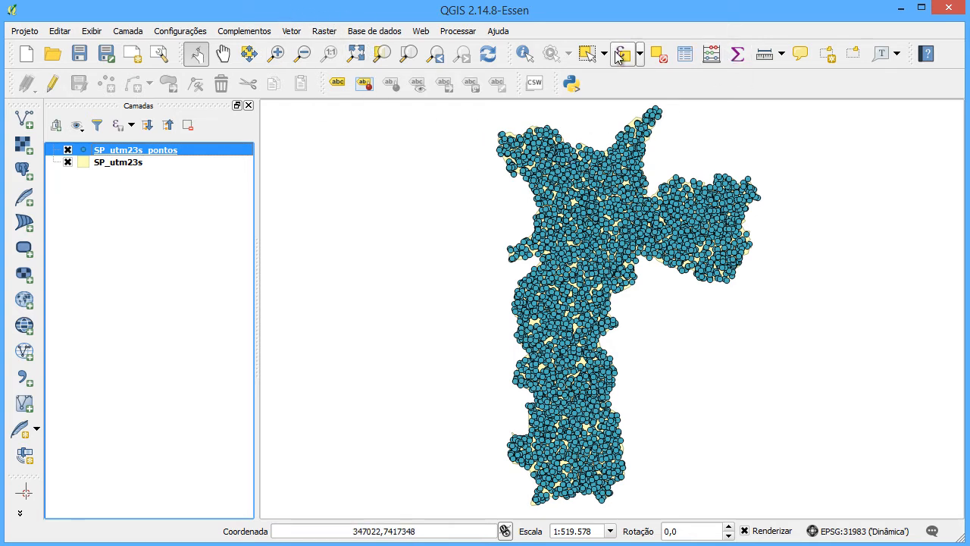
# - Show the Processing toolbox and examine the tools for models, including Criar novo modelo
pyautogui.click(458, 32)
pyautogui.click(476, 51)
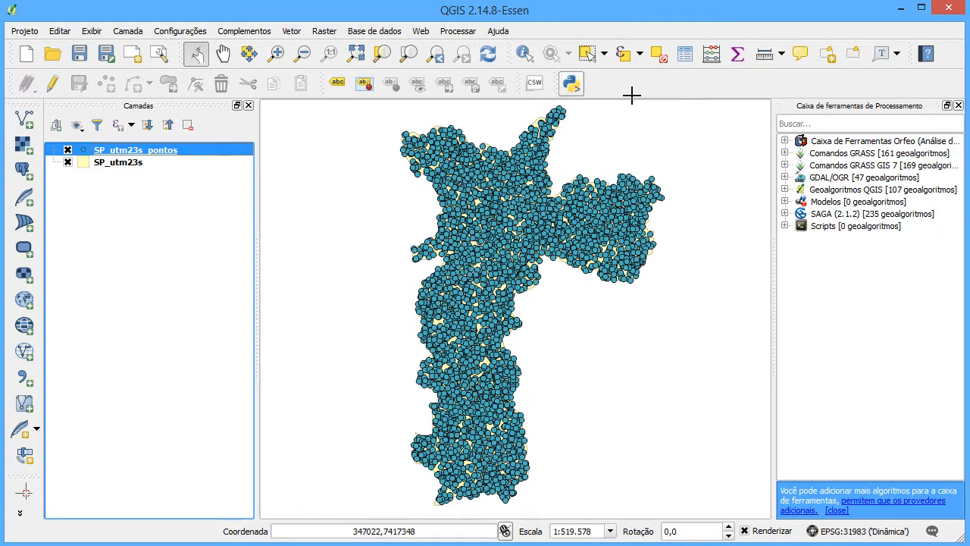
pyautogui.click(826, 201)
pyautogui.click(784, 201)
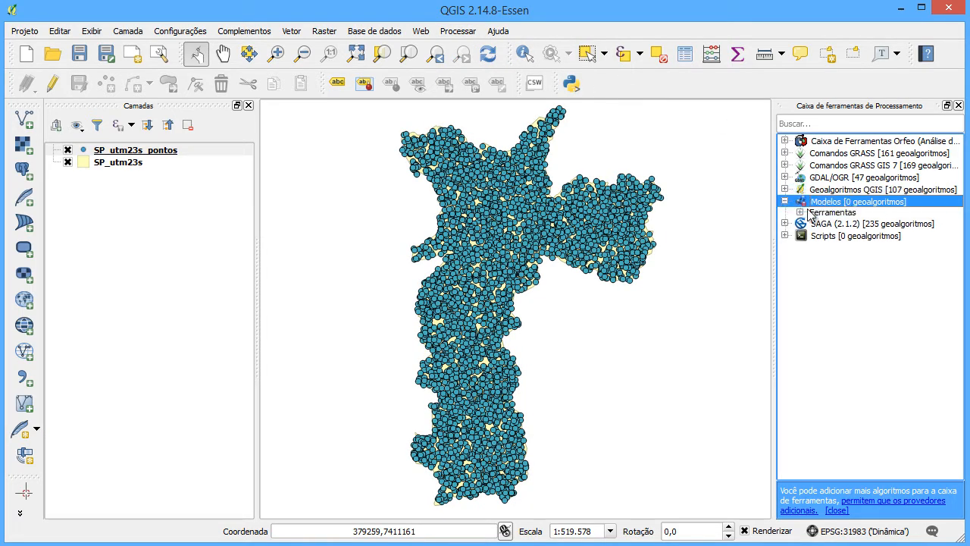
pyautogui.click(800, 212)
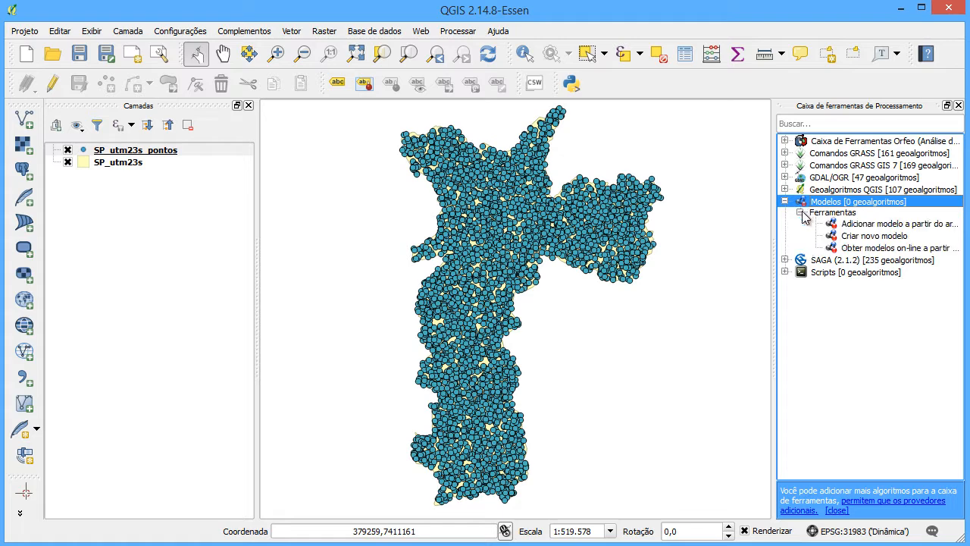
pyautogui.click(862, 237)
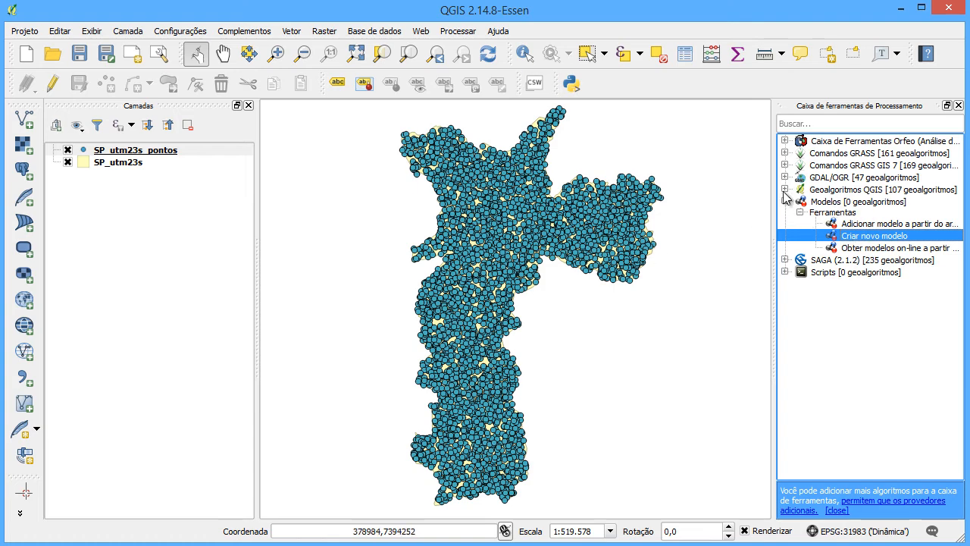
# - Search the Processing toolbox for "pontos ale"
pyautogui.click(819, 121)
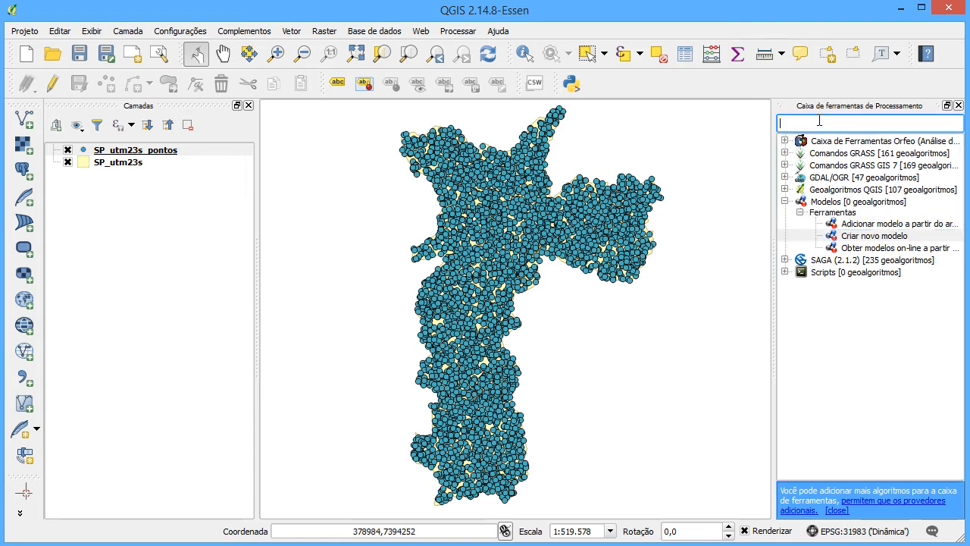
pyautogui.write('potnos')
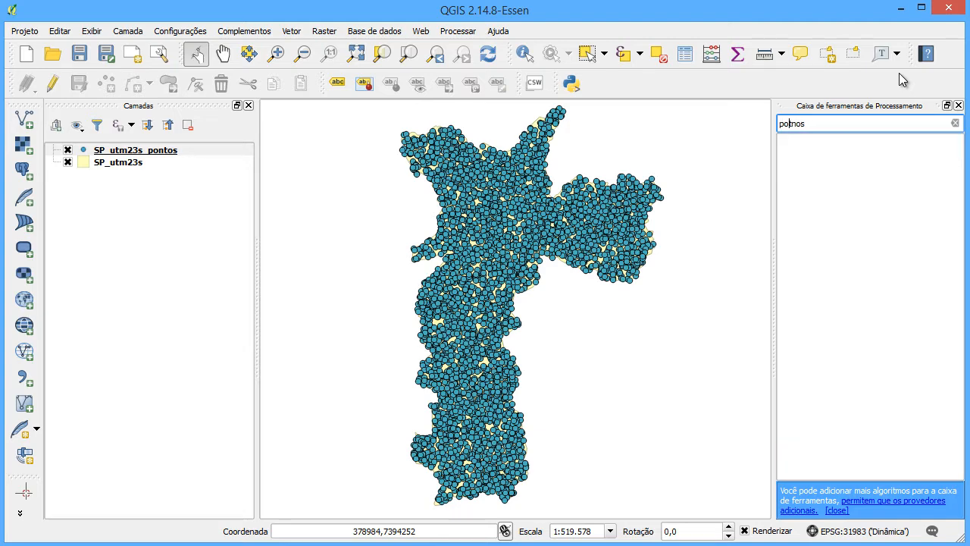
pyautogui.write('t')
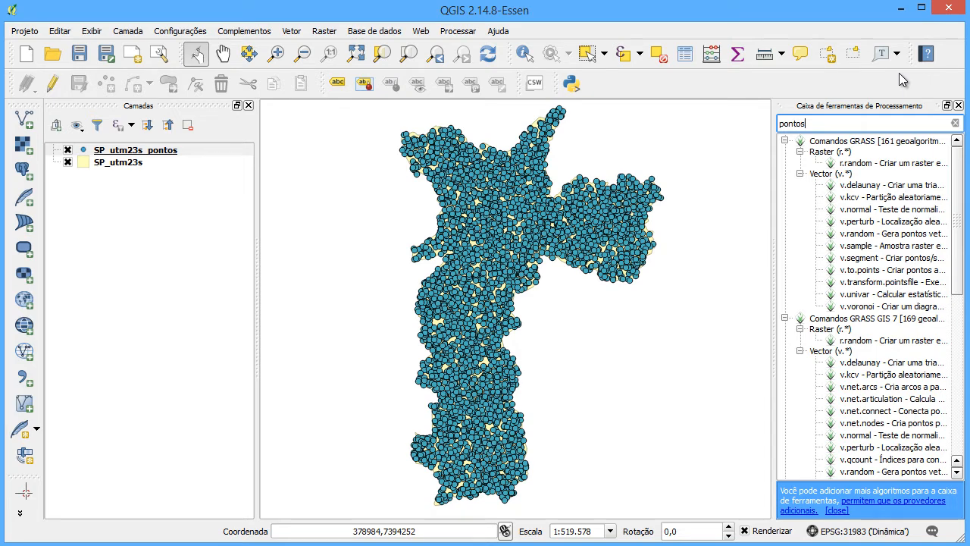
pyautogui.write(' ale')
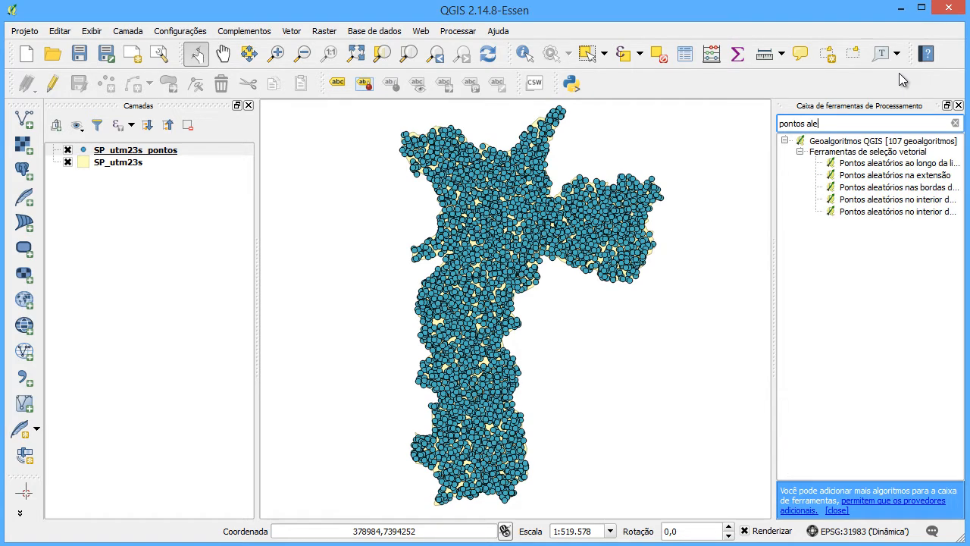
# - Examine the full names of the random point algorithms found, and clear the toolbox search
pyautogui.click(861, 176)
pyautogui.click(862, 191)
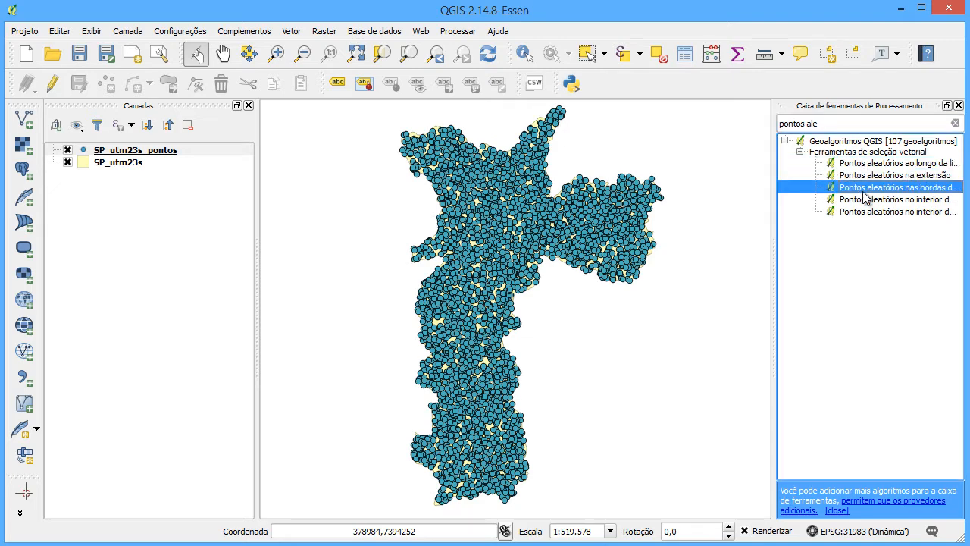
pyautogui.click(863, 200)
pyautogui.click(869, 210)
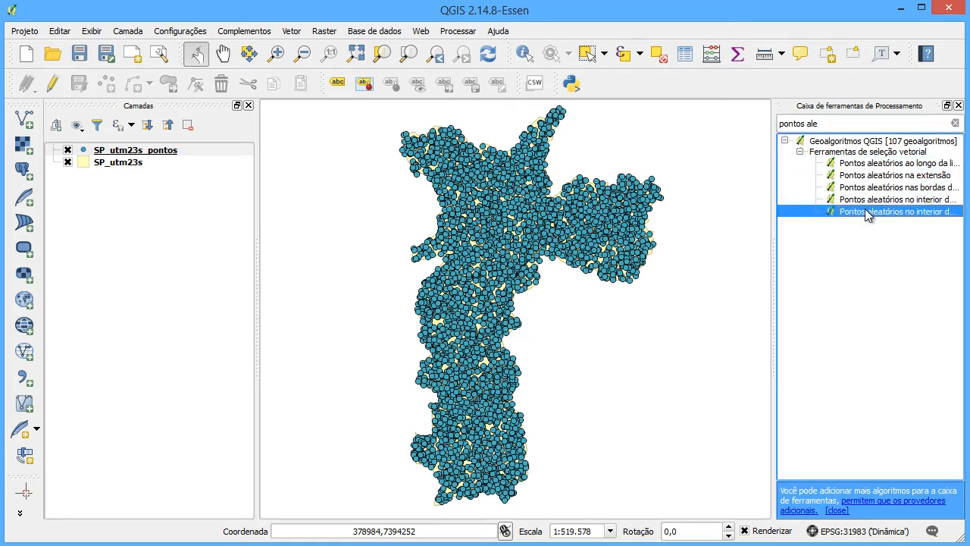
pyautogui.moveTo(779, 218); pyautogui.dragTo(629, 216)
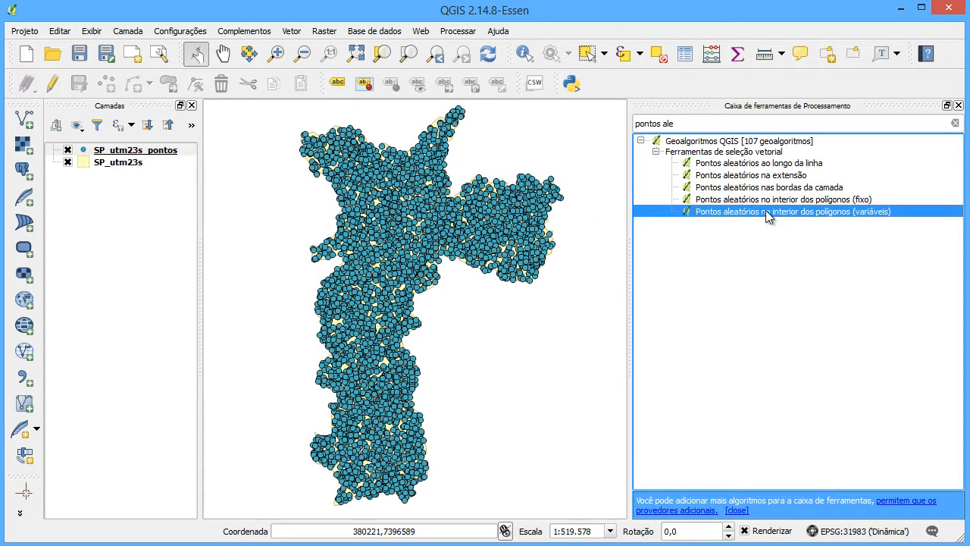
pyautogui.press('Up')
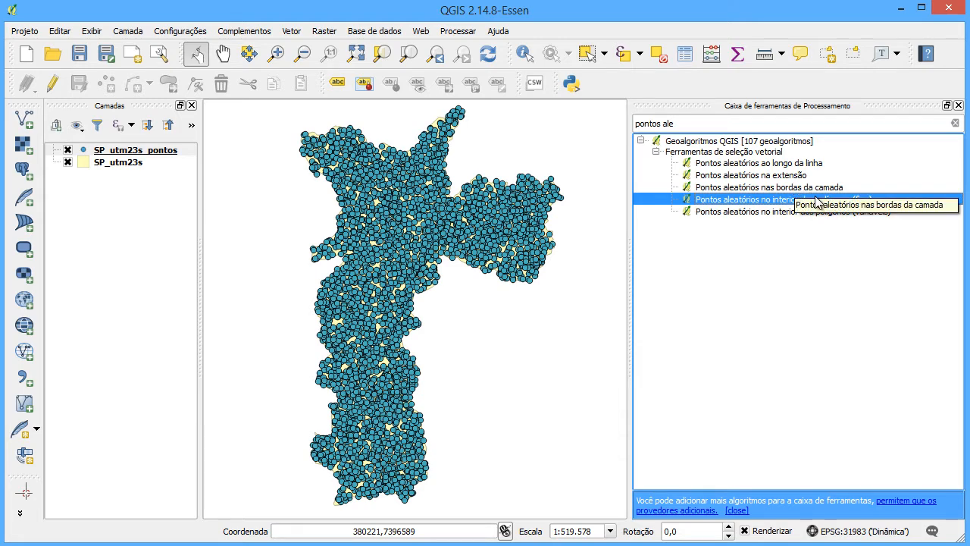
pyautogui.click(805, 211)
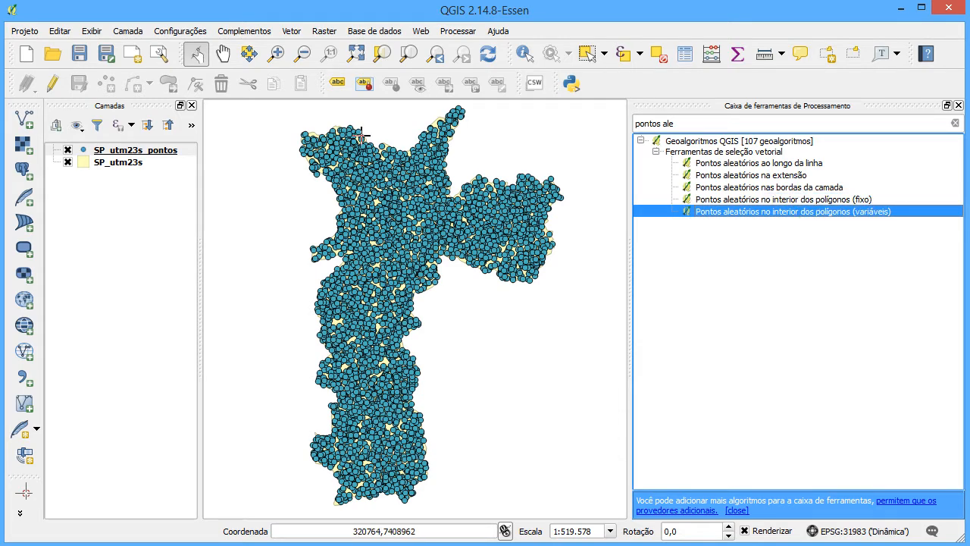
pyautogui.click(955, 123)
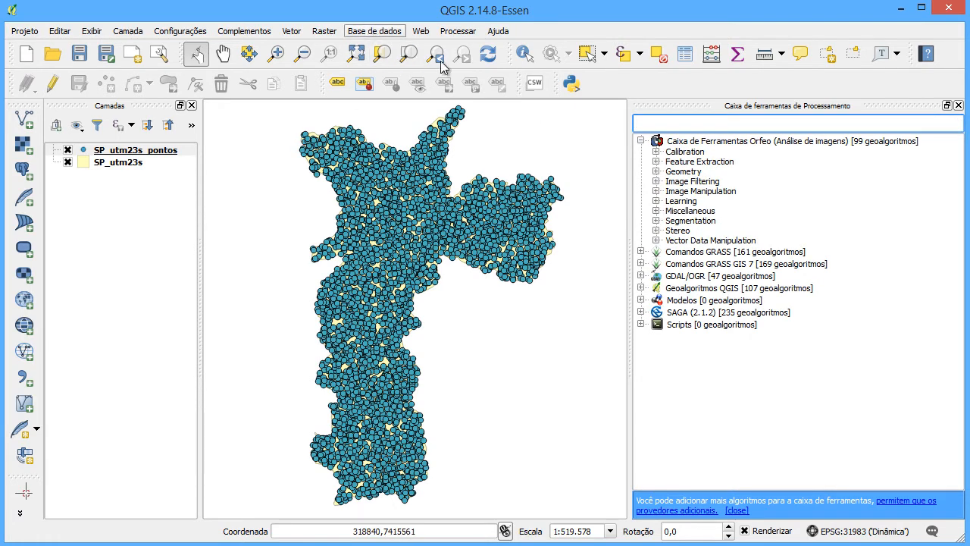
pyautogui.moveTo(631, 147); pyautogui.dragTo(794, 138)
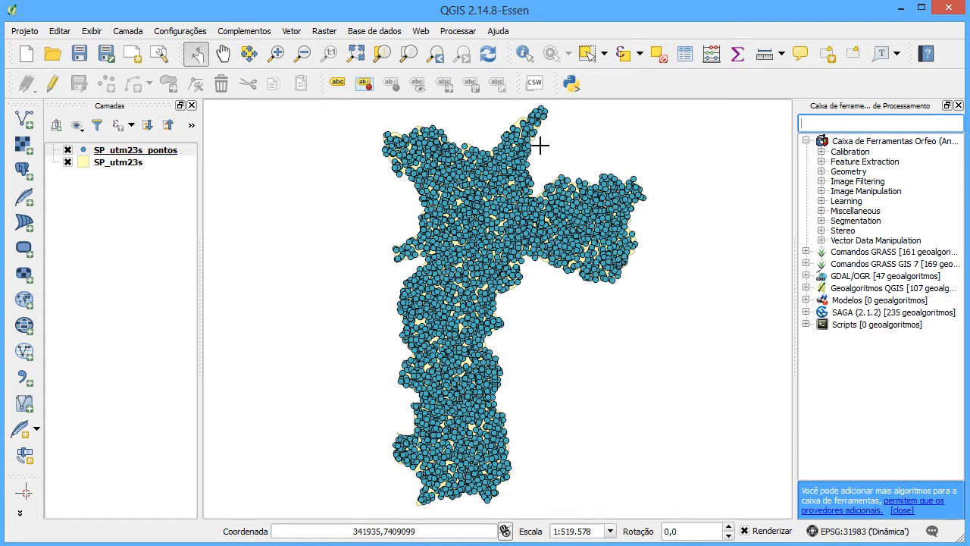
# - Open the attribute table of the SP_utm23s_pontos layer and enlarge its window to inspect the records
pyautogui.click(96, 154)
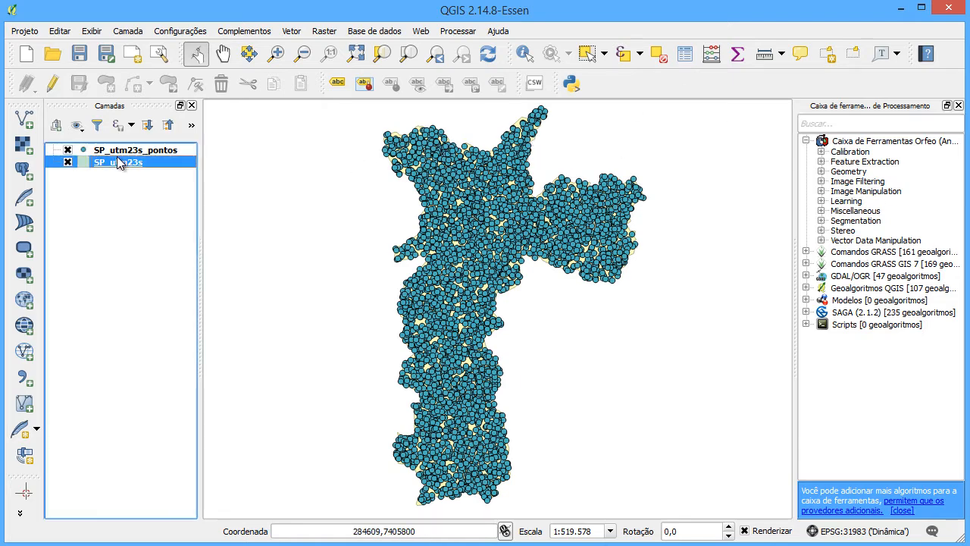
pyautogui.rightClick(159, 156)
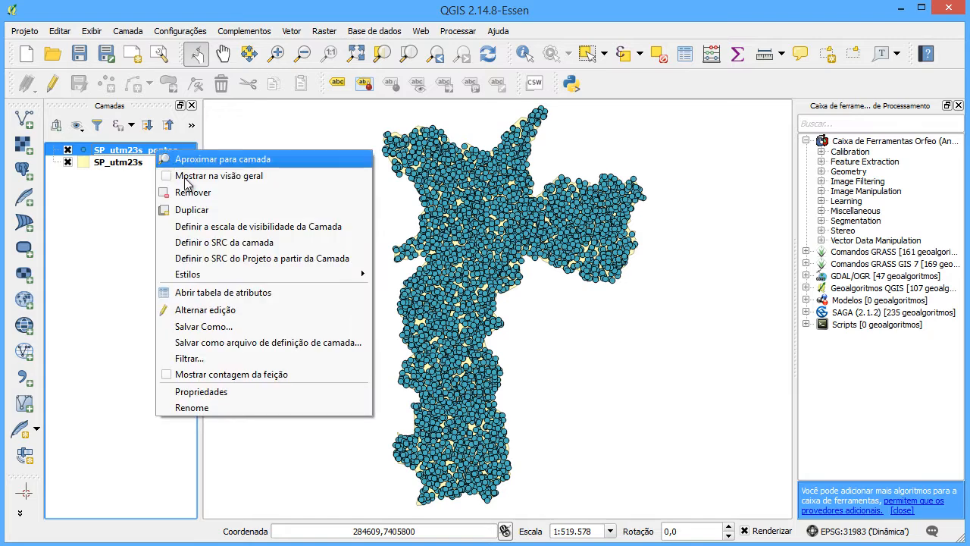
pyautogui.click(288, 293)
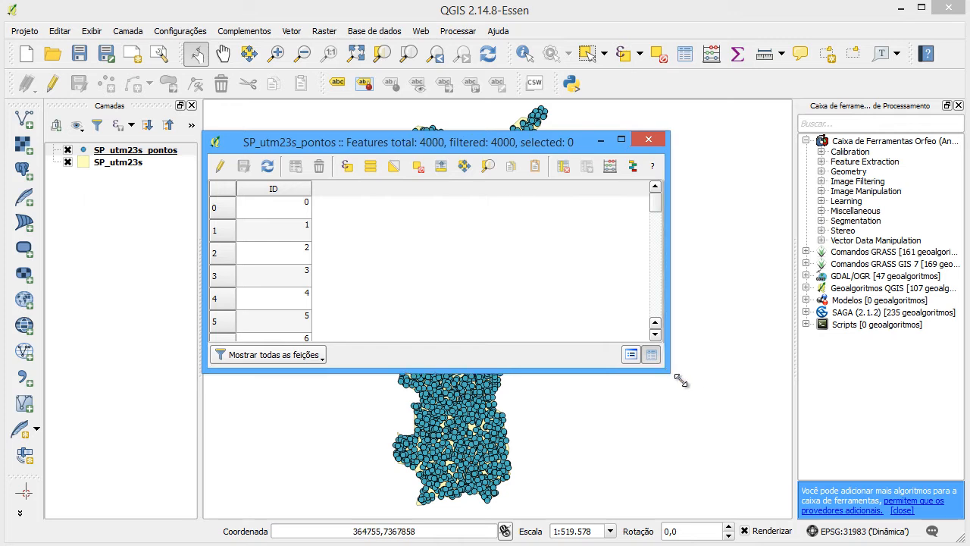
pyautogui.moveTo(667, 371); pyautogui.dragTo(914, 482)
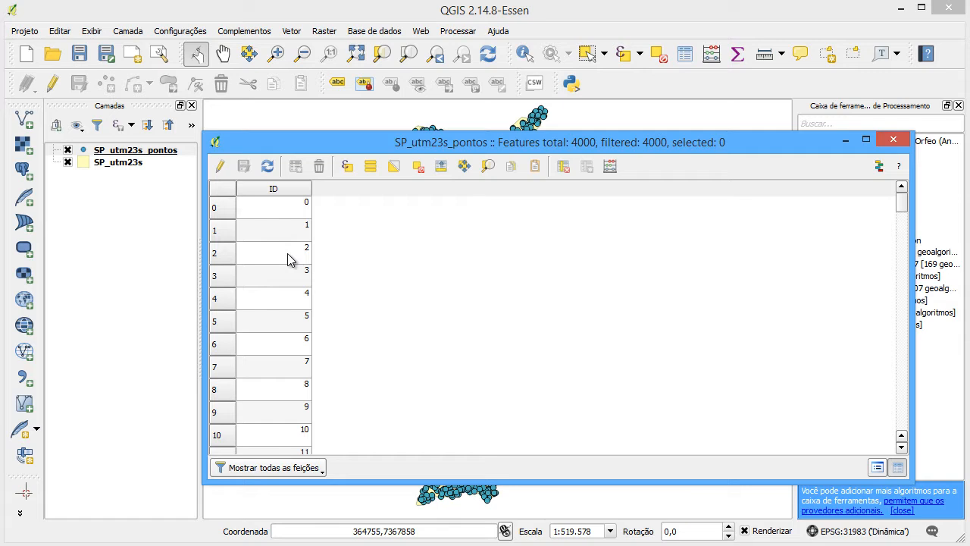
# - Enable editing on SP_utm23s_pontos and start a new field named COD in the field calculator
pyautogui.click(221, 166)
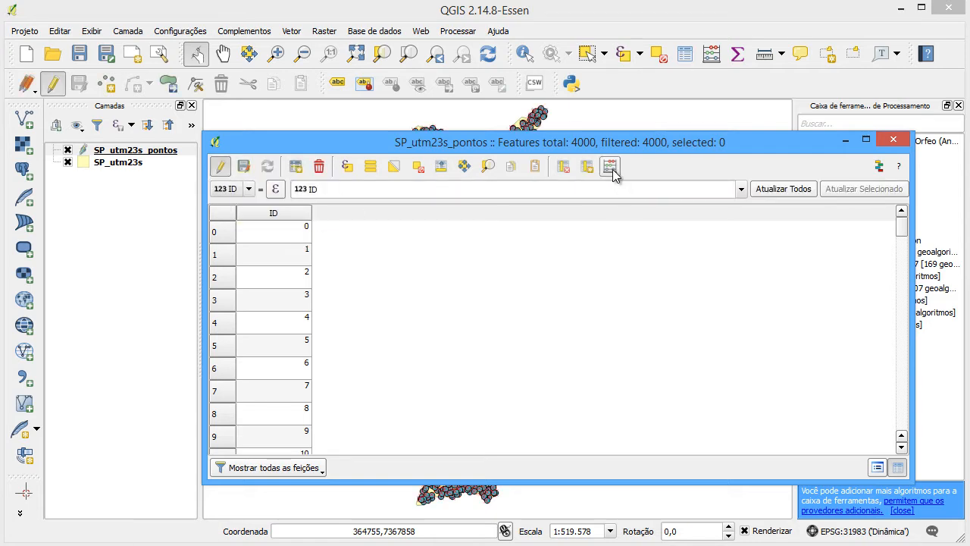
pyautogui.click(611, 167)
pyautogui.moveTo(455, 67); pyautogui.dragTo(639, 45)
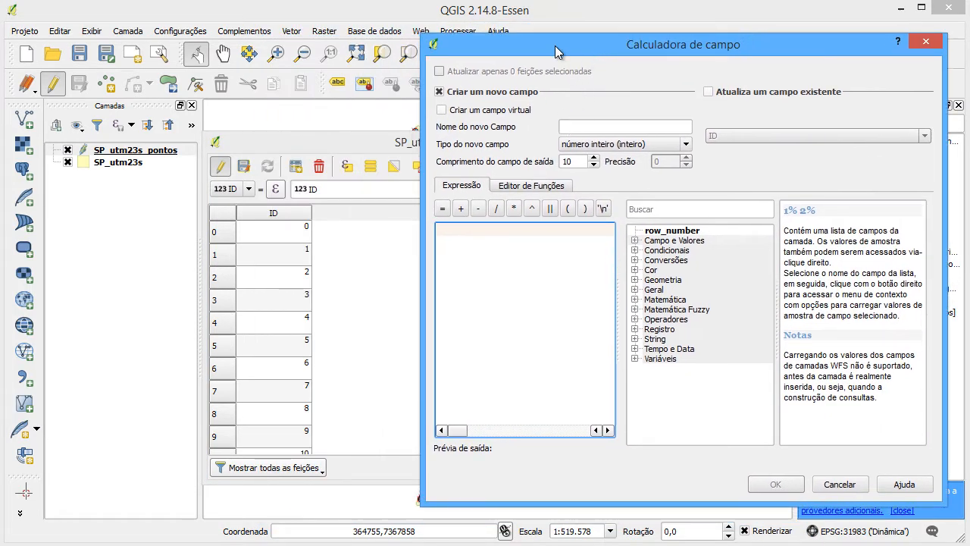
pyautogui.moveTo(556, 51); pyautogui.dragTo(548, 51)
pyautogui.click(595, 123)
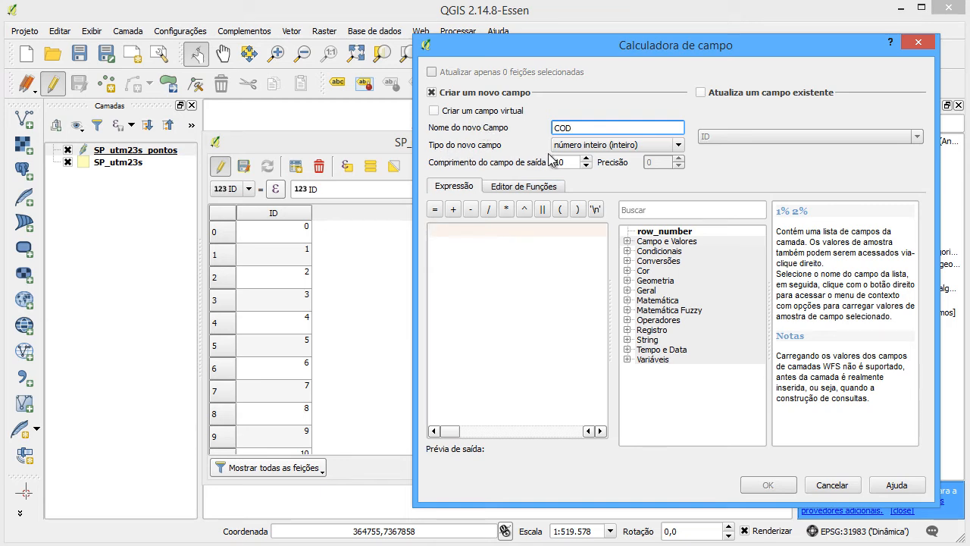
# - Review the field types for COD, try Número inteiro (inteiro - 64 bit), and return to número inteiro (inteiro)
pyautogui.click(672, 146)
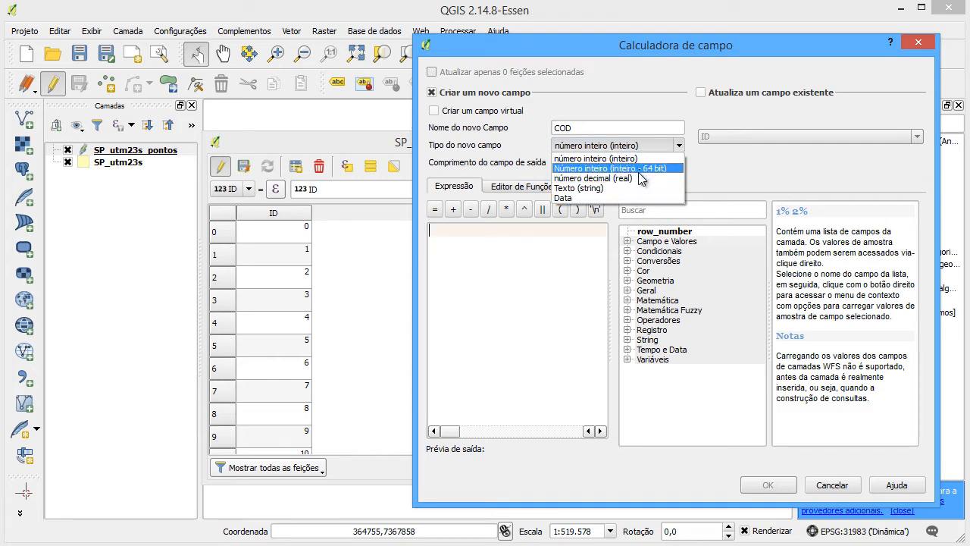
pyautogui.click(630, 136)
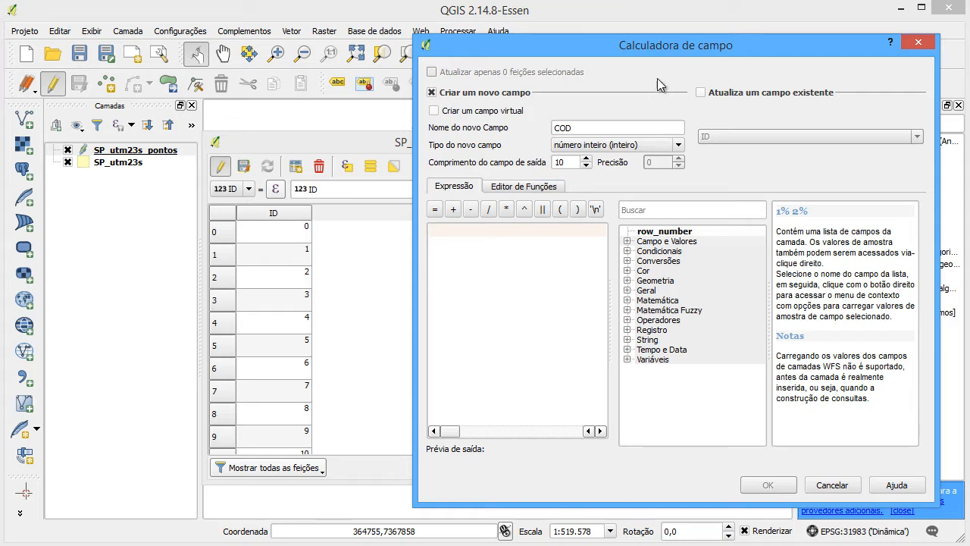
pyautogui.click(679, 141)
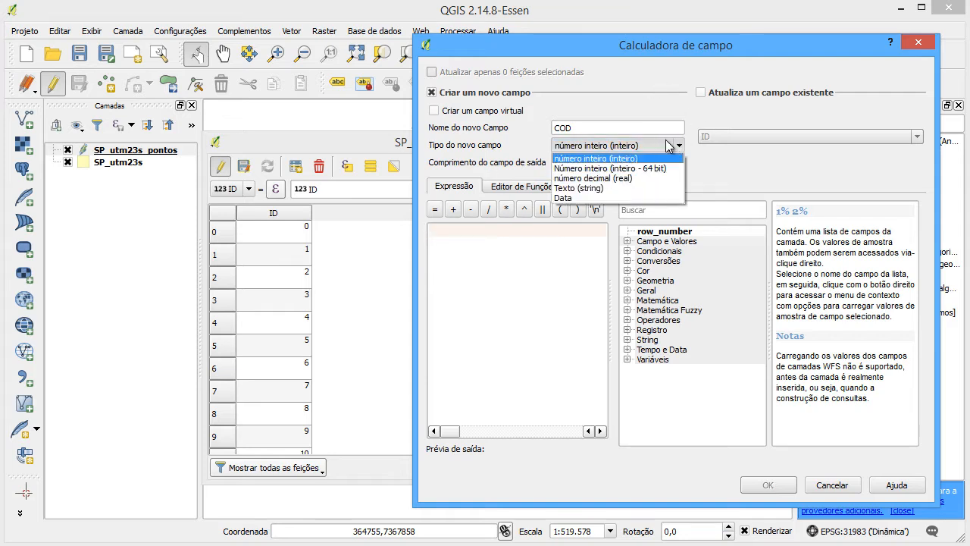
pyautogui.click(613, 99)
pyautogui.click(671, 145)
pyautogui.click(670, 168)
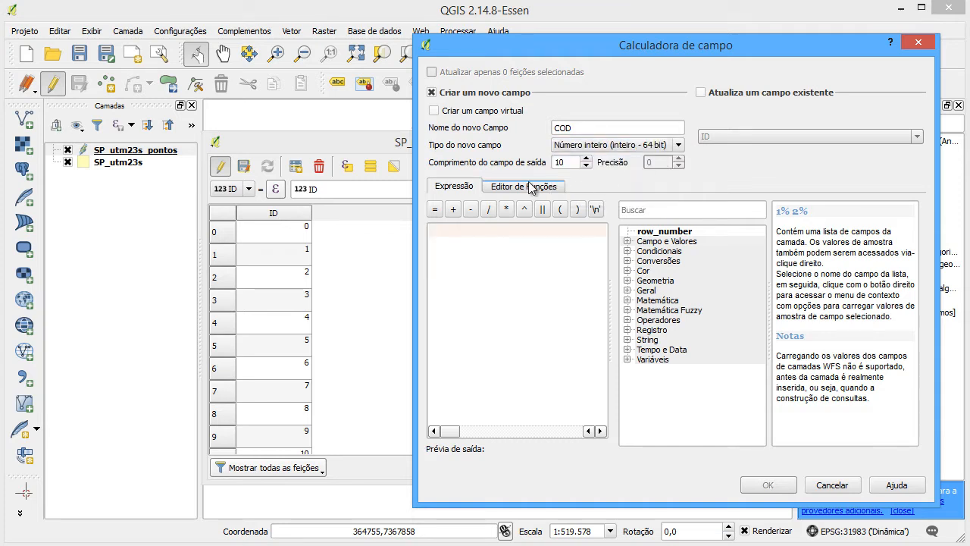
pyautogui.click(679, 145)
pyautogui.click(663, 158)
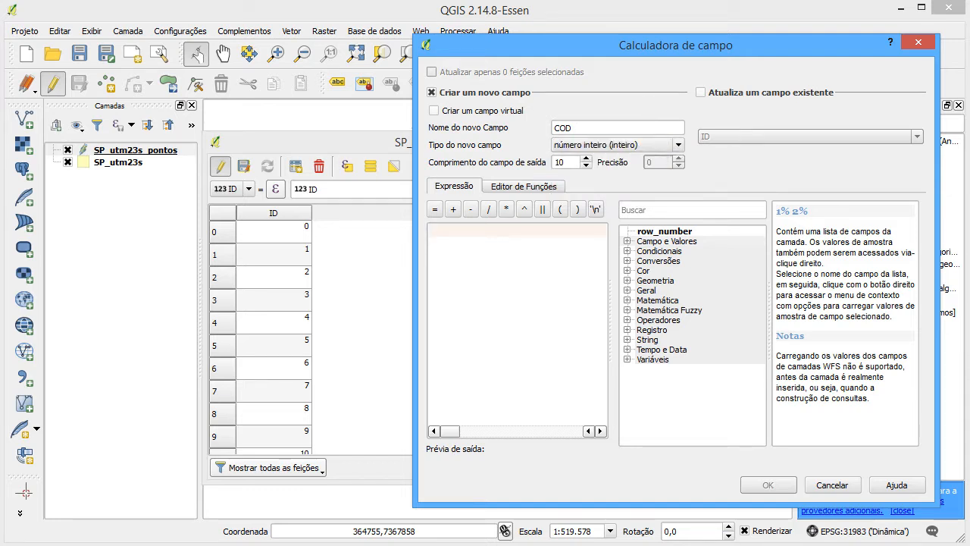
# - Create the COD field from the Registro function $id and check its values from the first to the last record
pyautogui.click(636, 322)
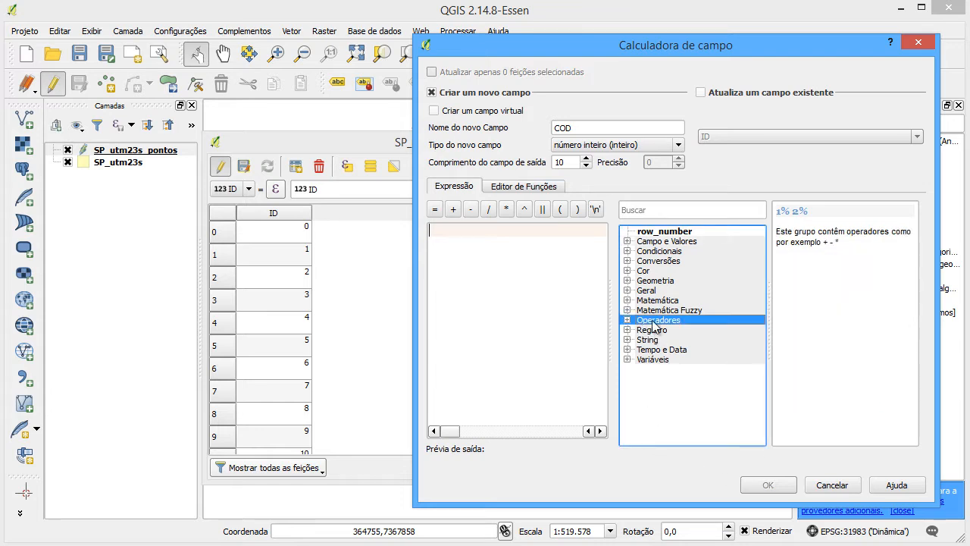
pyautogui.click(662, 330)
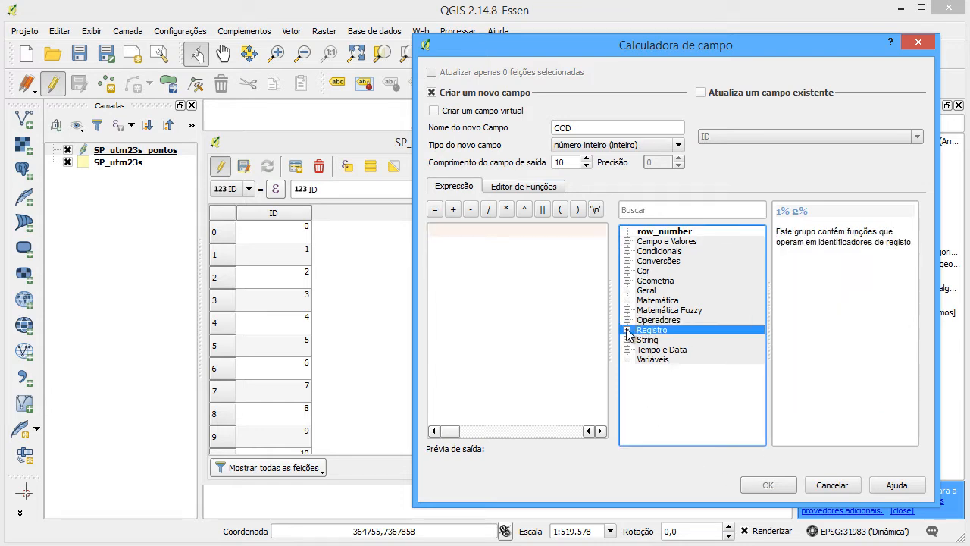
pyautogui.click(626, 330)
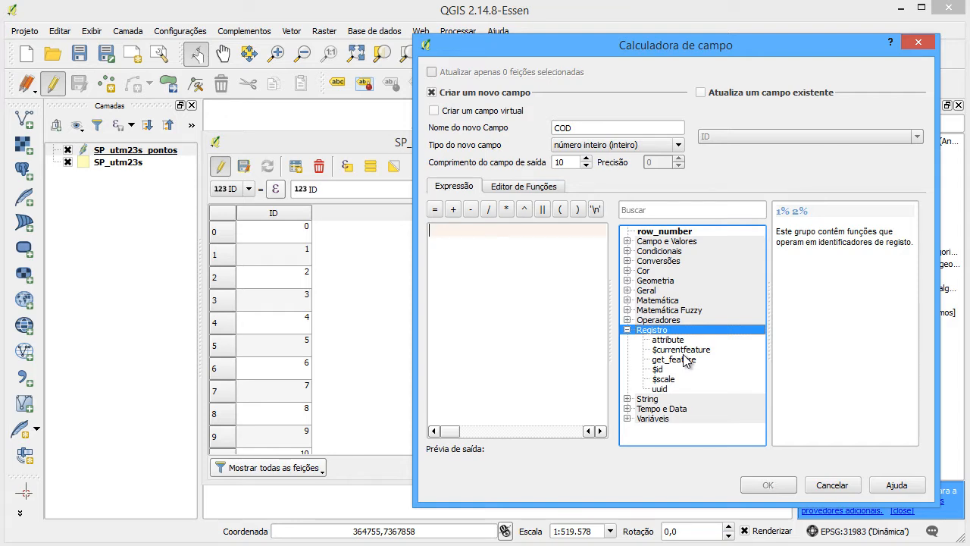
pyautogui.doubleClick(659, 371)
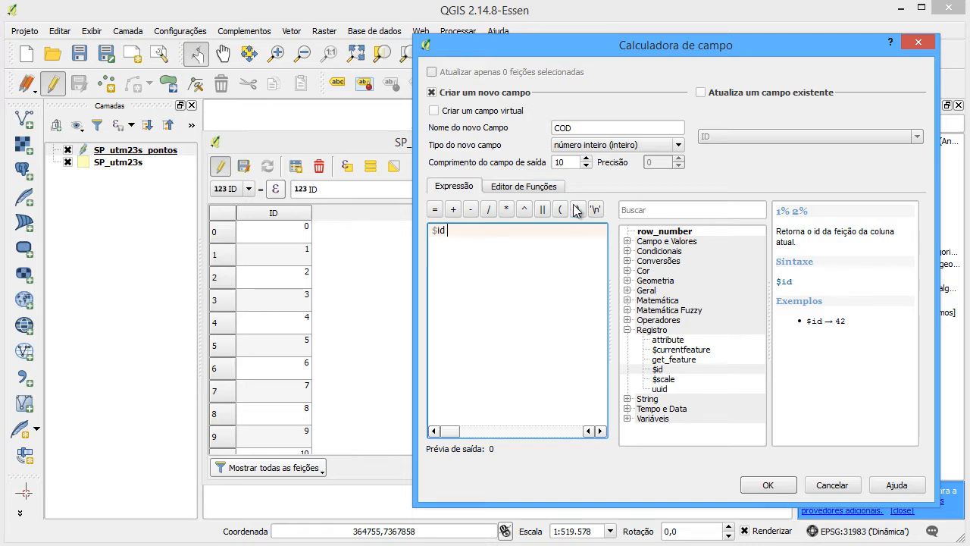
pyautogui.click(768, 484)
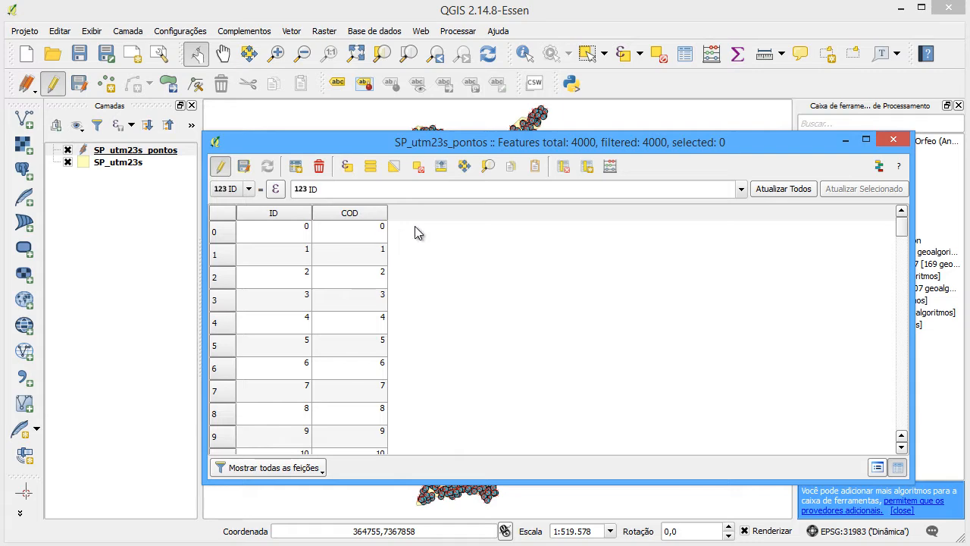
pyautogui.moveTo(901, 227); pyautogui.dragTo(910, 472)
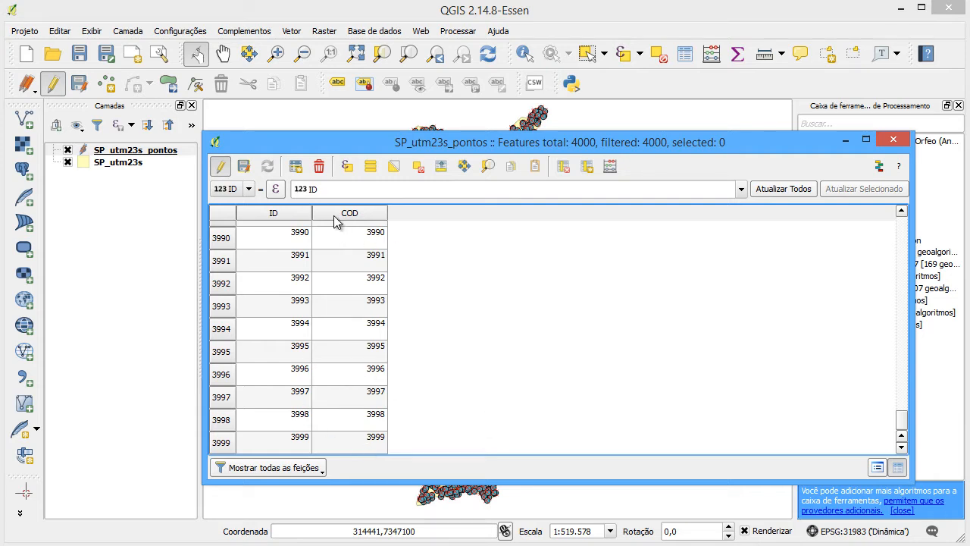
pyautogui.moveTo(905, 417); pyautogui.dragTo(902, 212)
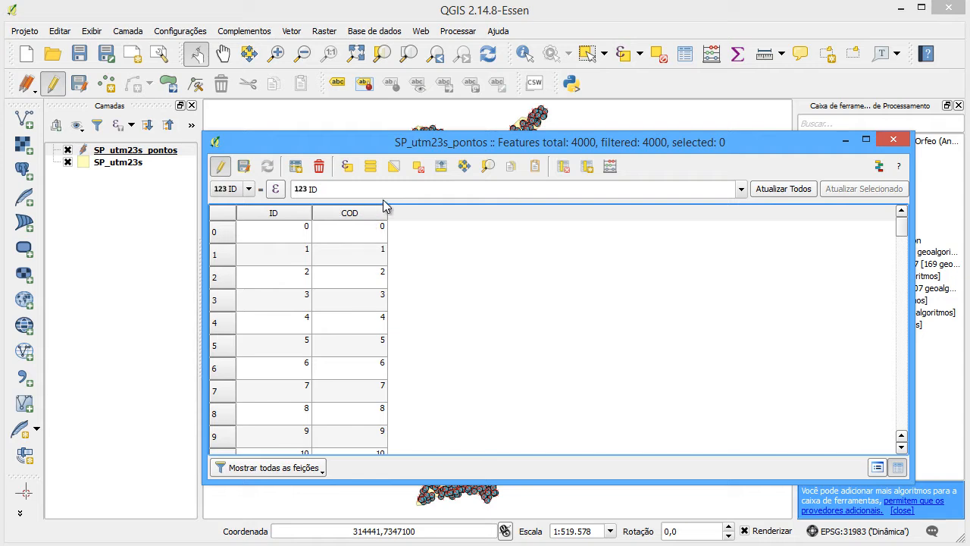
# - Delete the COD field from the SP_utm23s_pontos attribute table
pyautogui.click(561, 170)
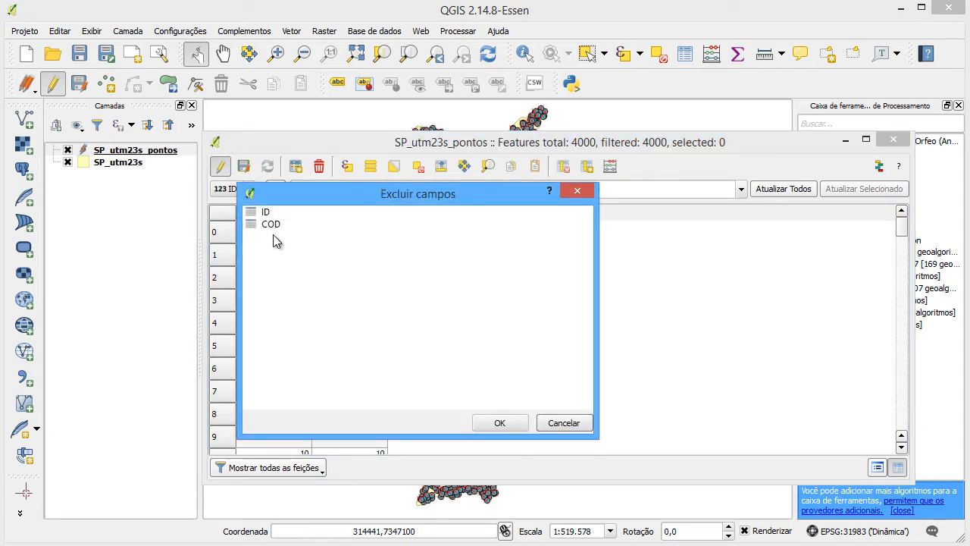
pyautogui.click(274, 225)
pyautogui.click(499, 422)
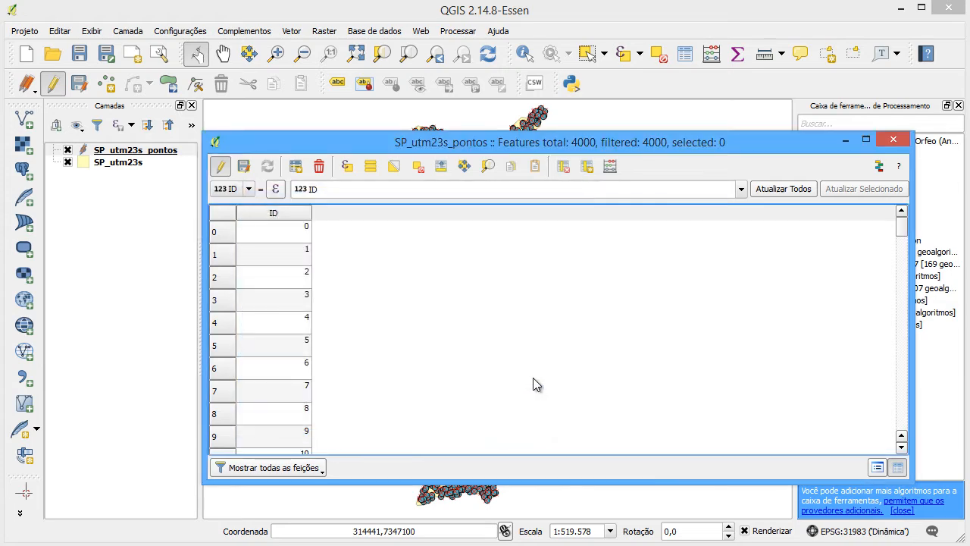
# - Reopen the field calculator and name a new integer field COD
pyautogui.click(608, 173)
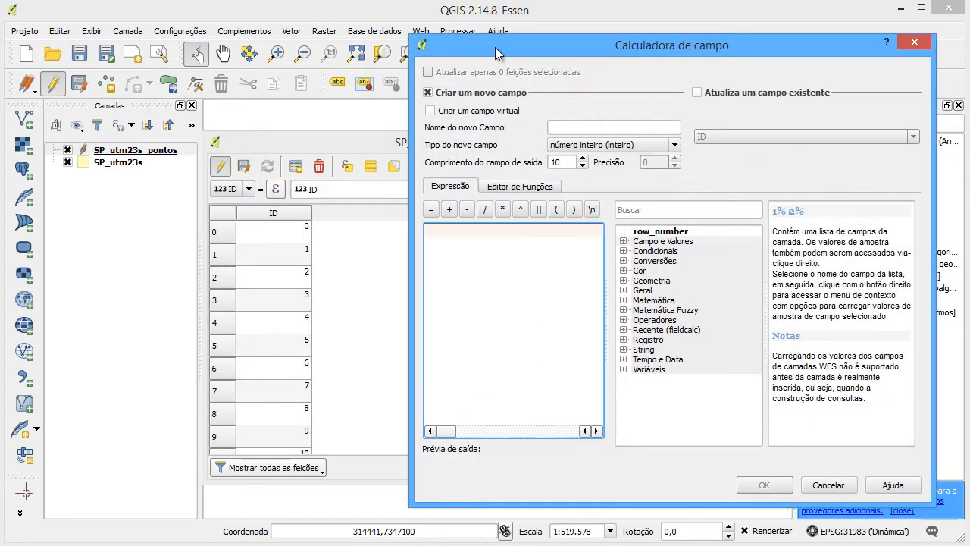
pyautogui.moveTo(551, 59); pyautogui.dragTo(419, 43)
pyautogui.click(439, 105)
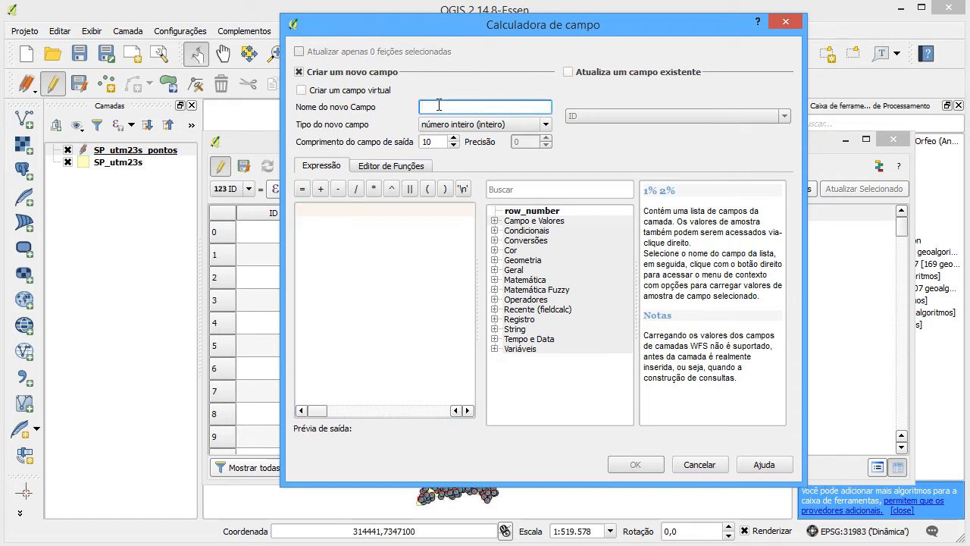
pyautogui.press('BackSpace')
pyautogui.write('COD')
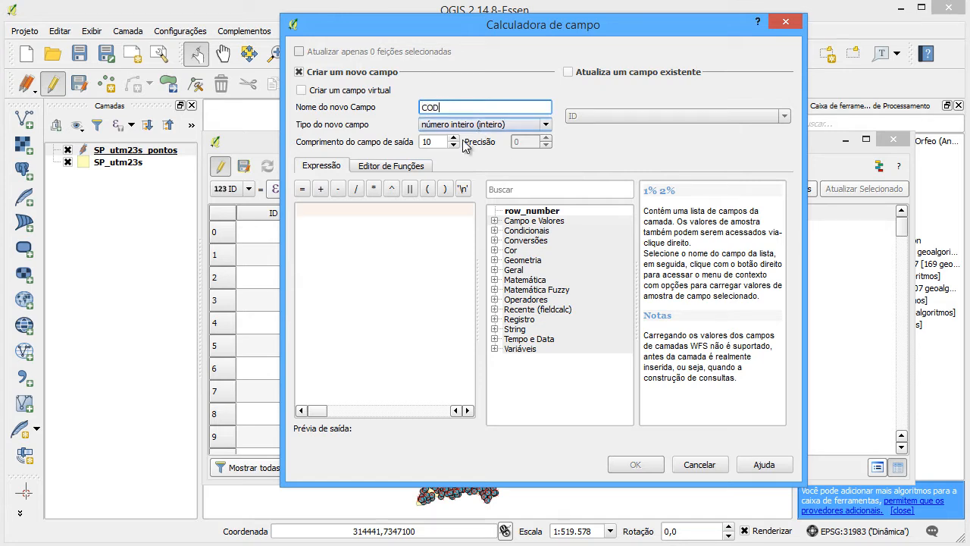
# - Examine the Recente (fieldcalc) and Registro function groups, including the description of $id
pyautogui.click(494, 319)
pyautogui.click(494, 309)
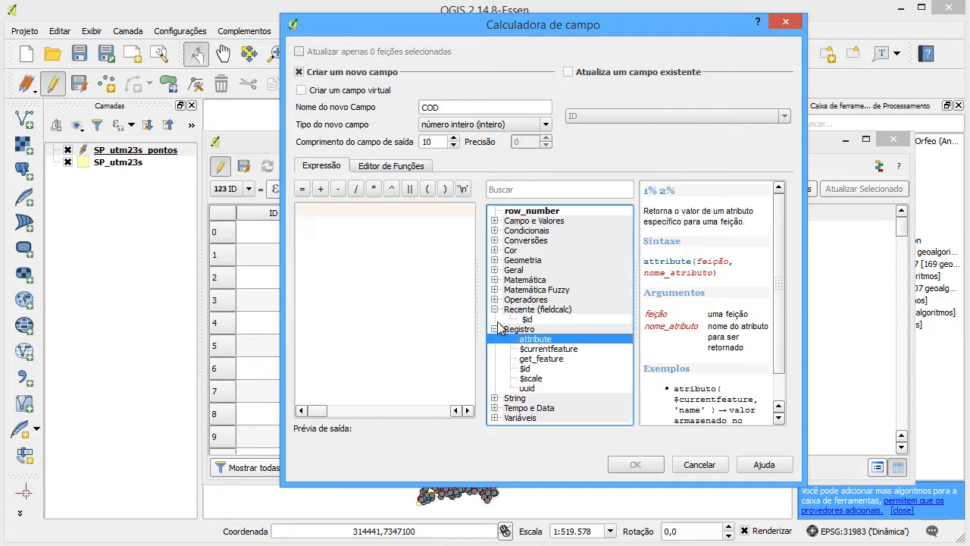
pyautogui.click(495, 329)
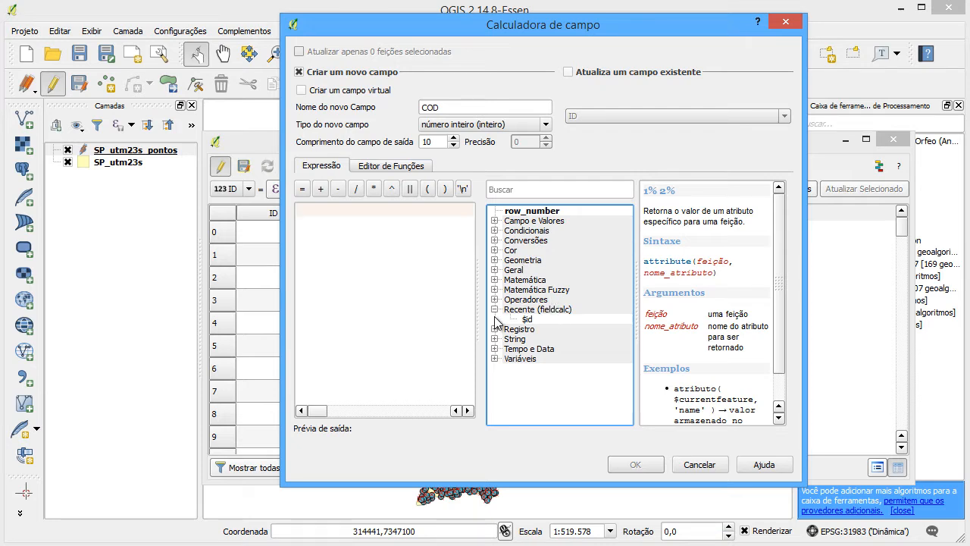
pyautogui.click(542, 320)
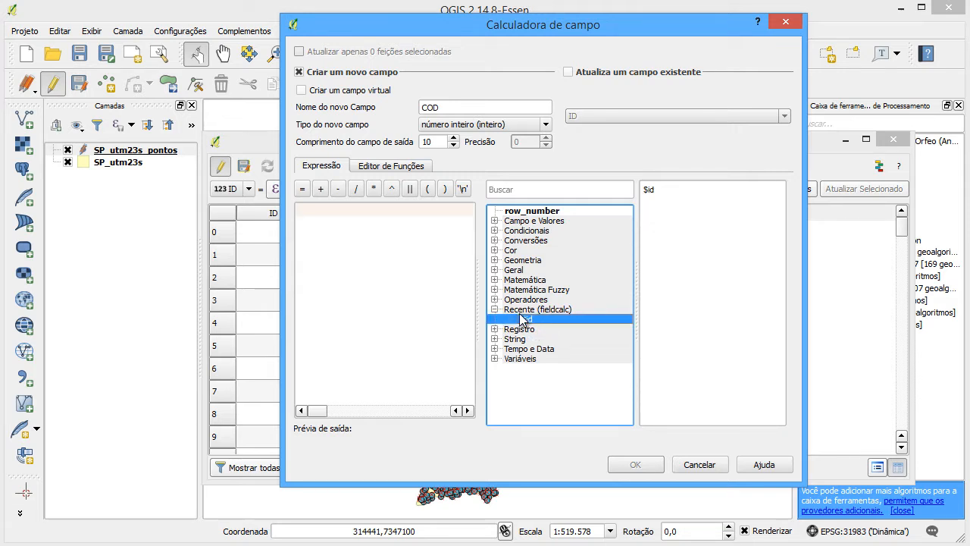
pyautogui.click(528, 330)
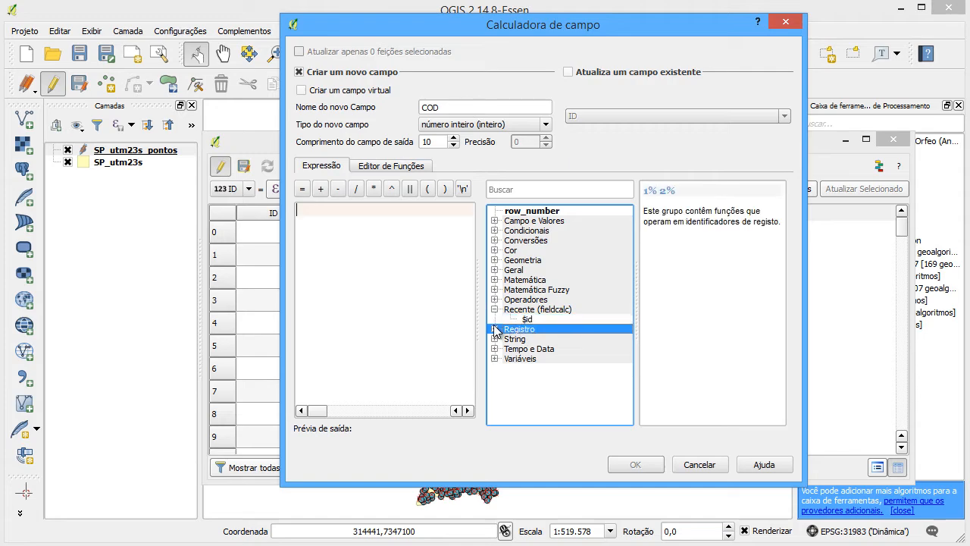
pyautogui.click(494, 330)
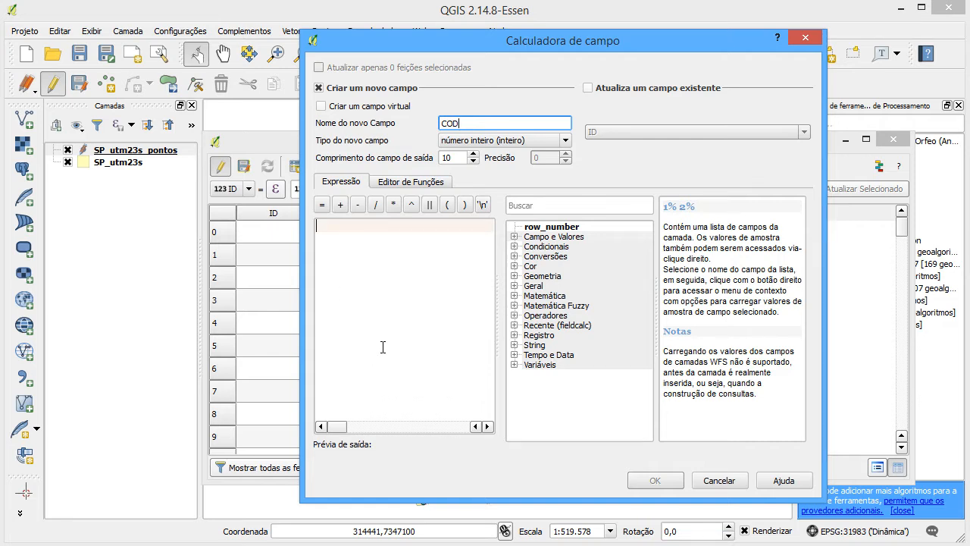
pyautogui.click(514, 335)
pyautogui.click(559, 374)
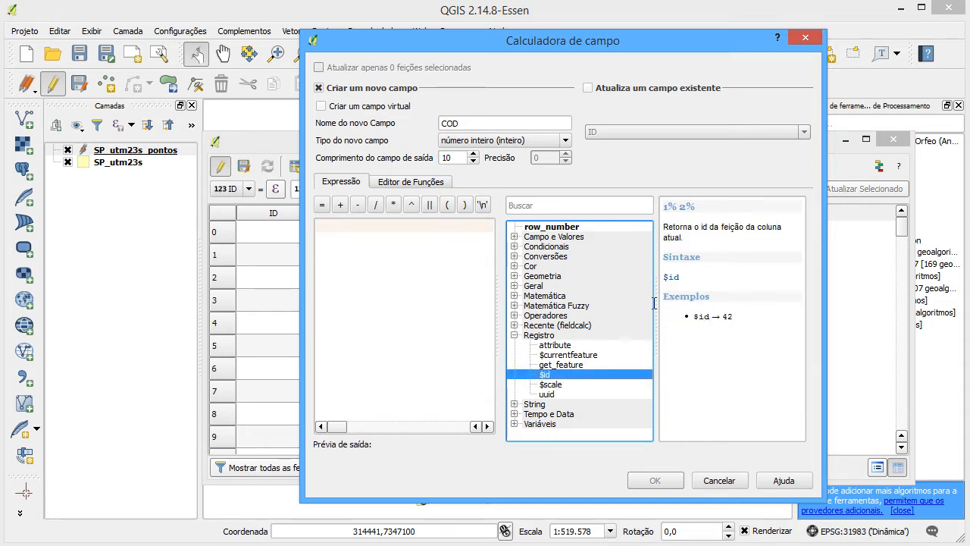
pyautogui.click(514, 335)
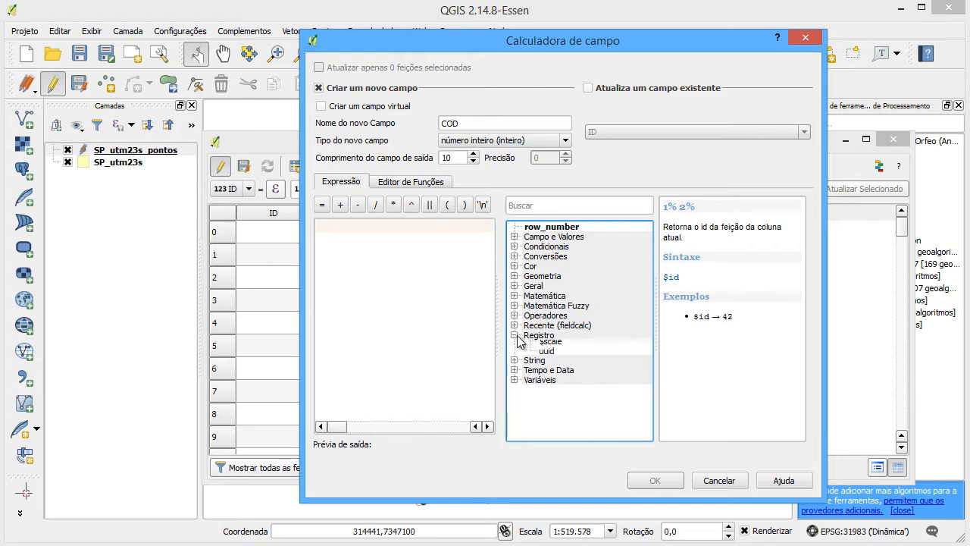
# - Create the COD field from the row_number variable under Variáveis and check its values in the first and last records
pyautogui.click(533, 365)
pyautogui.click(514, 365)
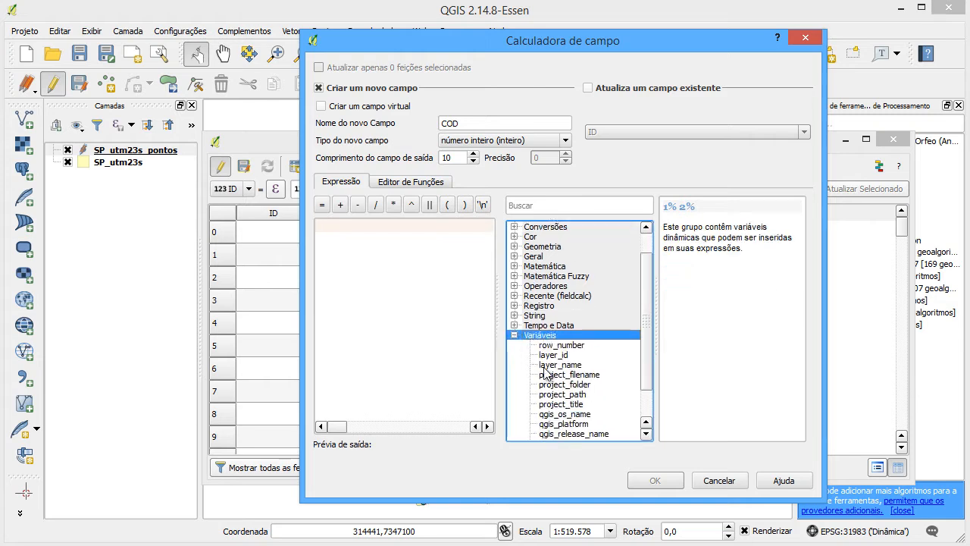
pyautogui.click(559, 305)
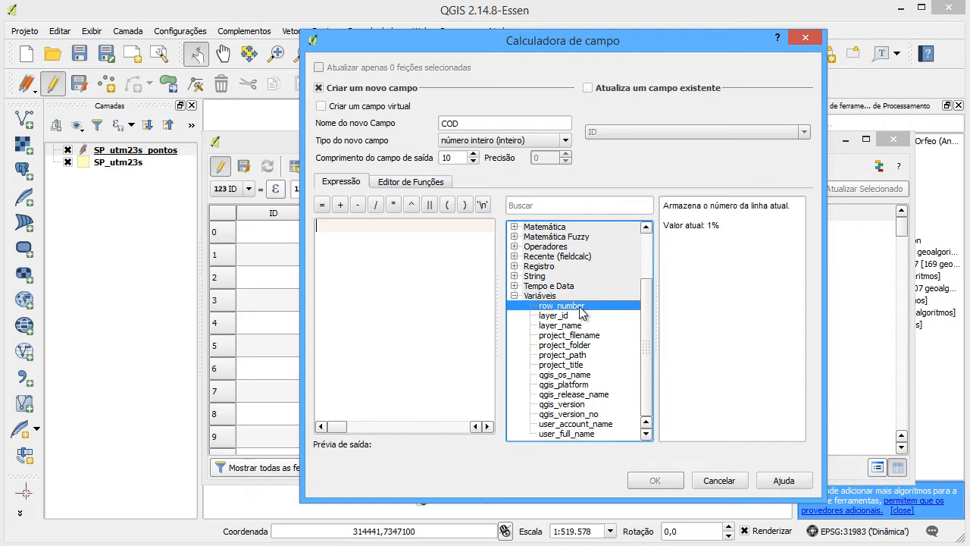
pyautogui.doubleClick(579, 307)
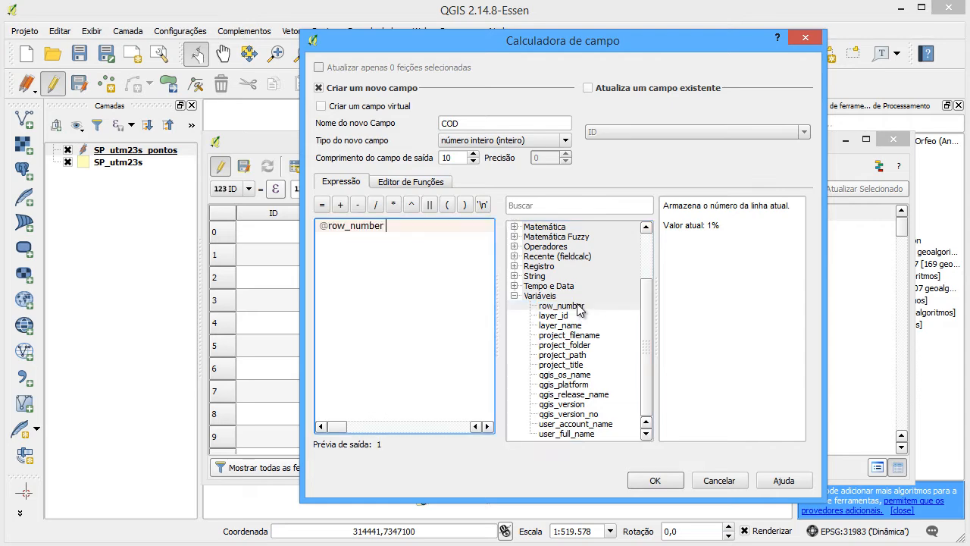
pyautogui.click(654, 480)
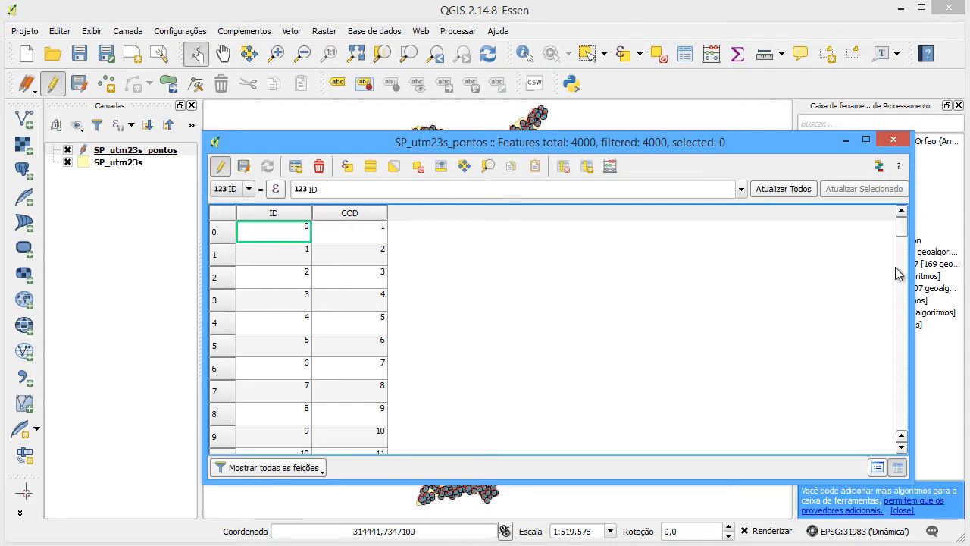
pyautogui.moveTo(899, 273); pyautogui.dragTo(891, 455)
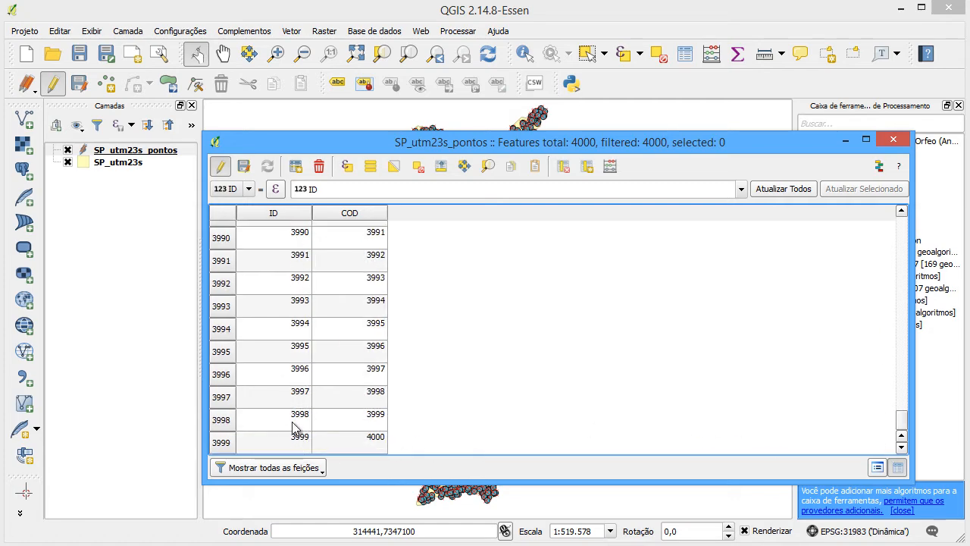
pyautogui.moveTo(903, 423); pyautogui.dragTo(901, 170)
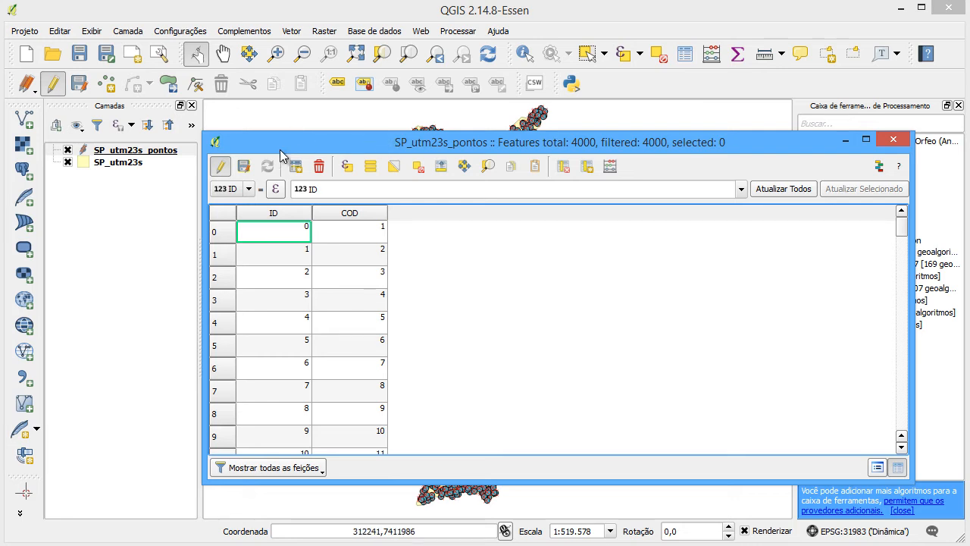
# - Save the edits to SP_utm23s_pontos and end the editing session, closing the attribute table
pyautogui.click(244, 168)
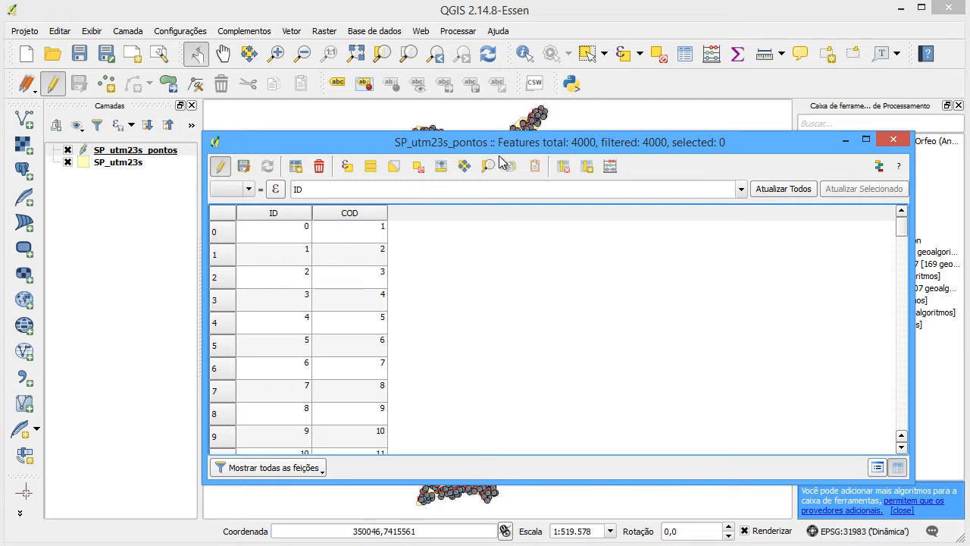
pyautogui.click(220, 166)
pyautogui.click(892, 140)
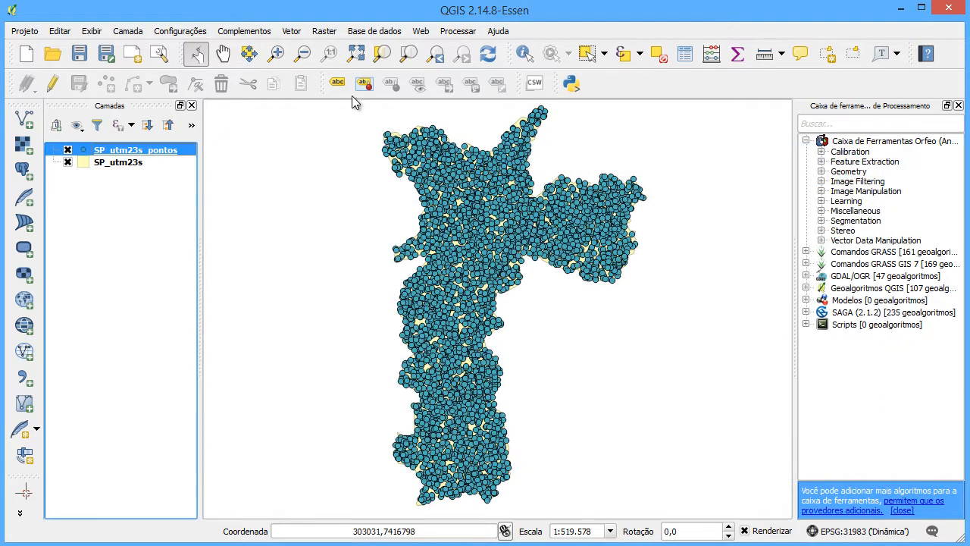
# - Identify the point nearest the northwestern corner of the boundary in the SP_utm23s_pontos layer
pyautogui.scroll(1, 394, 141)
pyautogui.scroll(1, 394, 140)
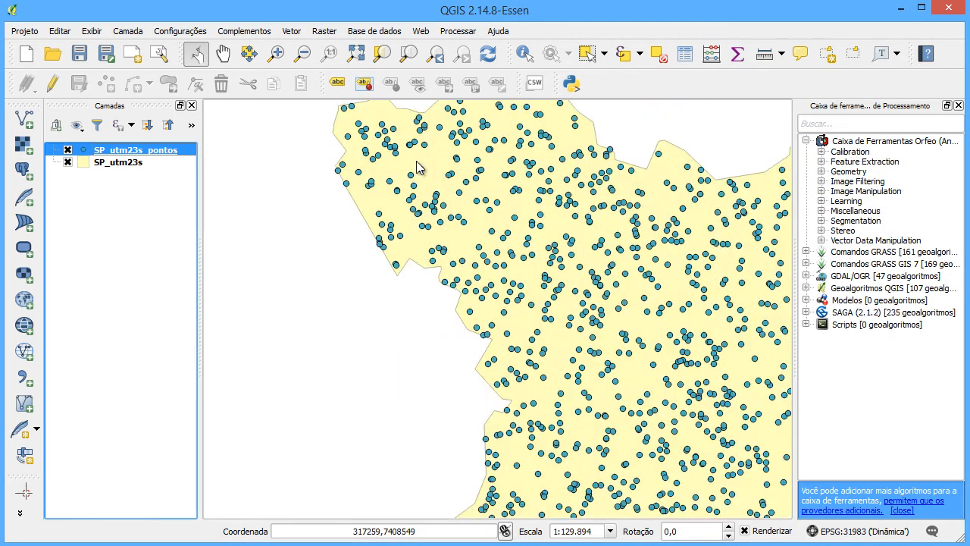
pyautogui.scroll(1, 341, 180)
pyautogui.scroll(2, 522, 337)
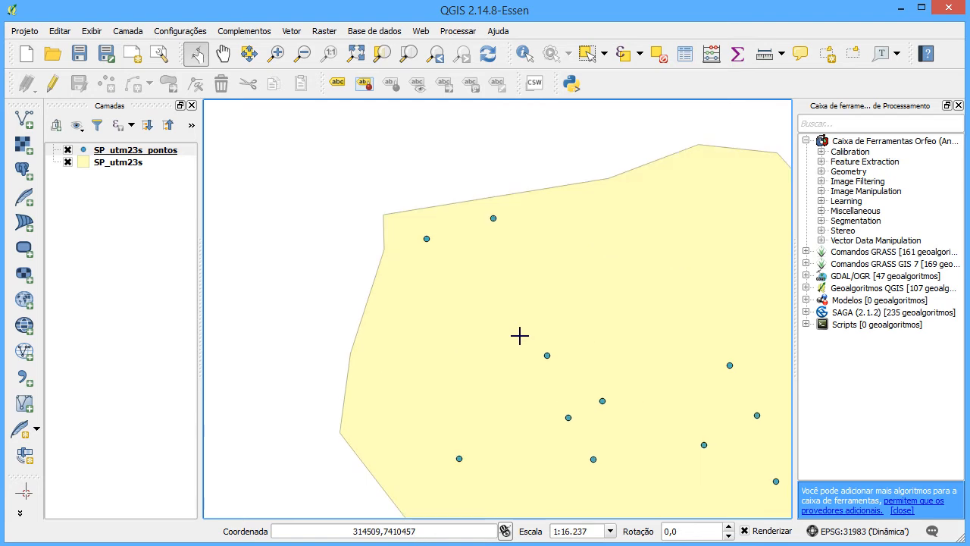
pyautogui.scroll(-2, 523, 340)
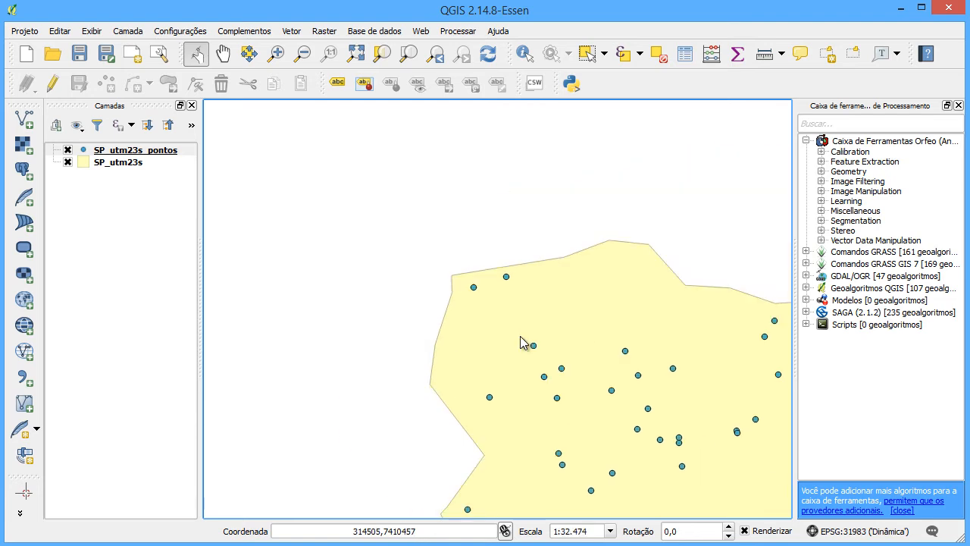
pyautogui.click(530, 63)
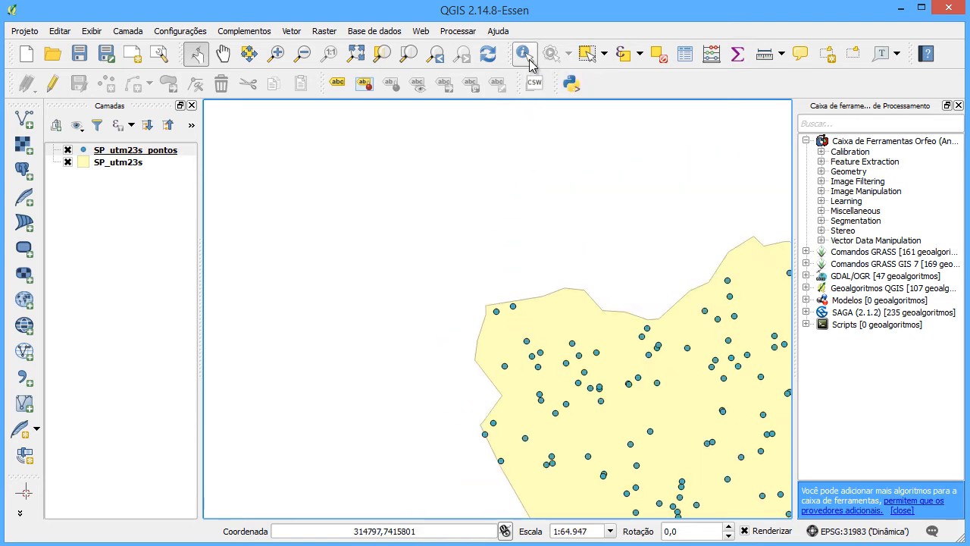
pyautogui.click(121, 150)
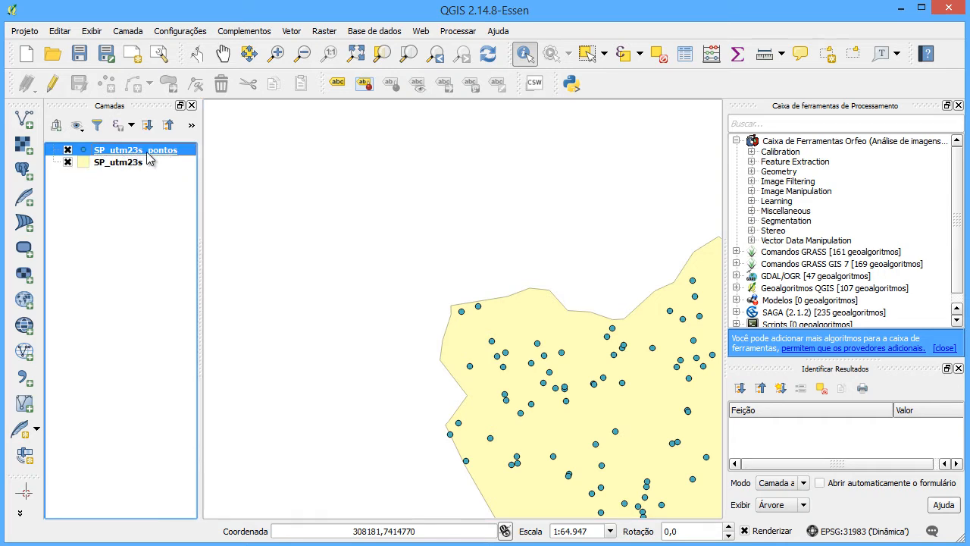
pyautogui.click(462, 311)
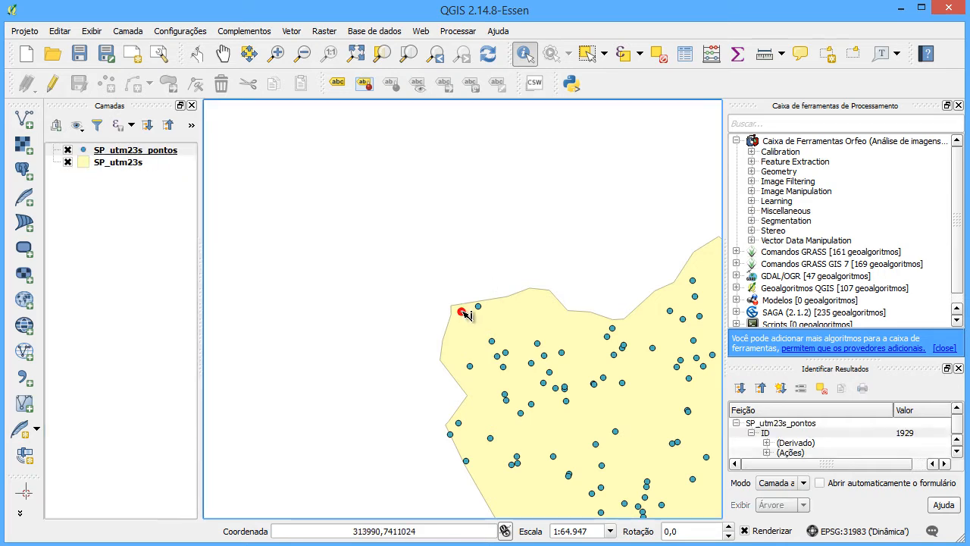
# - Examine the identified point's ID, COD and derived X and Y coordinates in an enlarged floating results window, and close it
pyautogui.moveTo(759, 371); pyautogui.dragTo(318, 130)
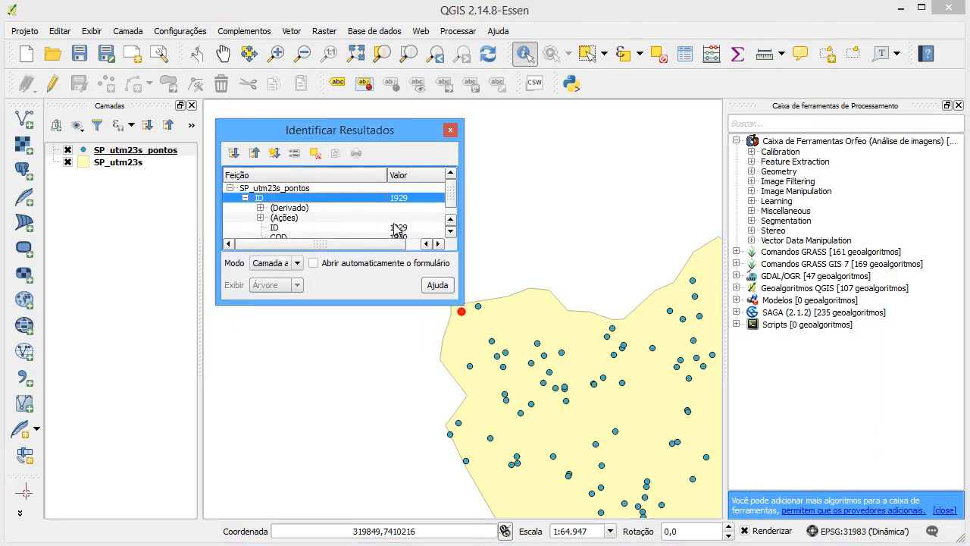
pyautogui.moveTo(457, 301); pyautogui.dragTo(500, 318)
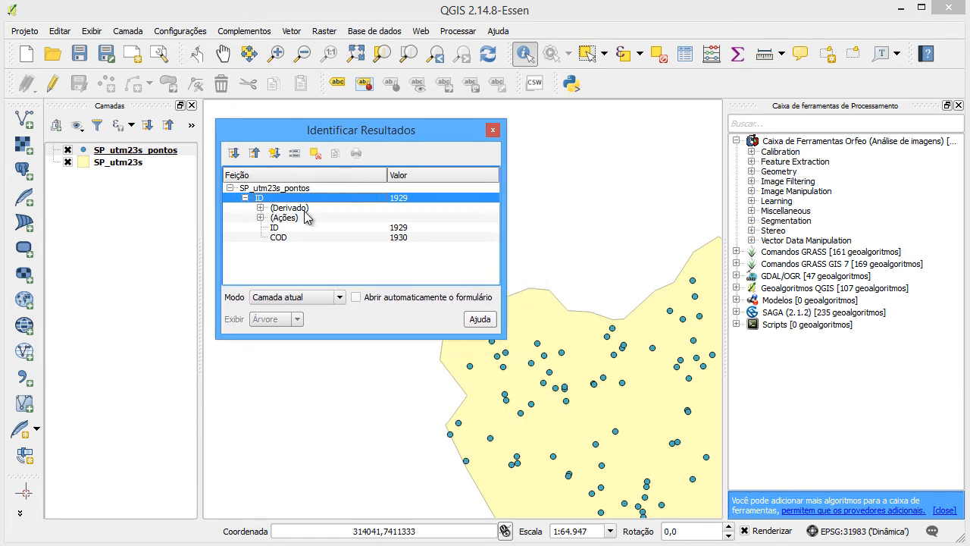
pyautogui.click(289, 237)
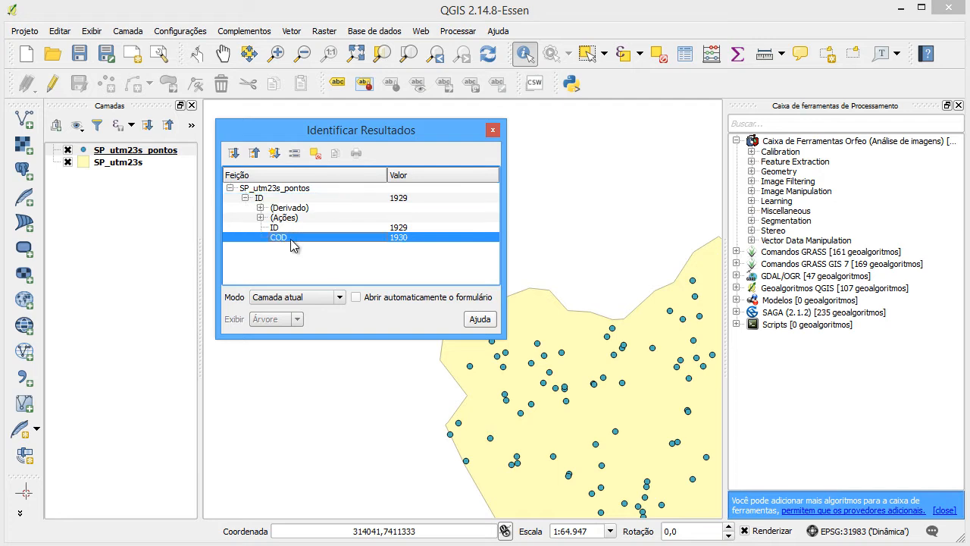
pyautogui.click(260, 208)
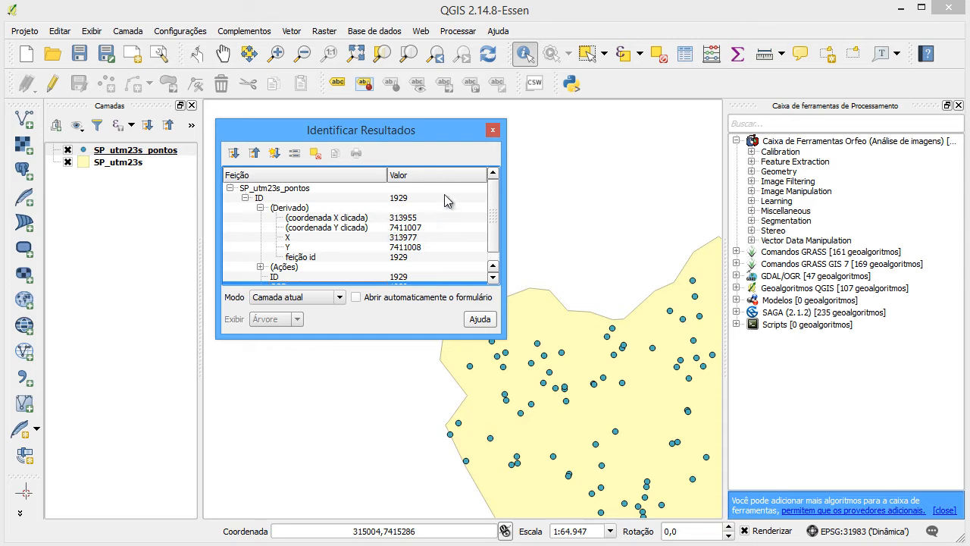
pyautogui.click(493, 130)
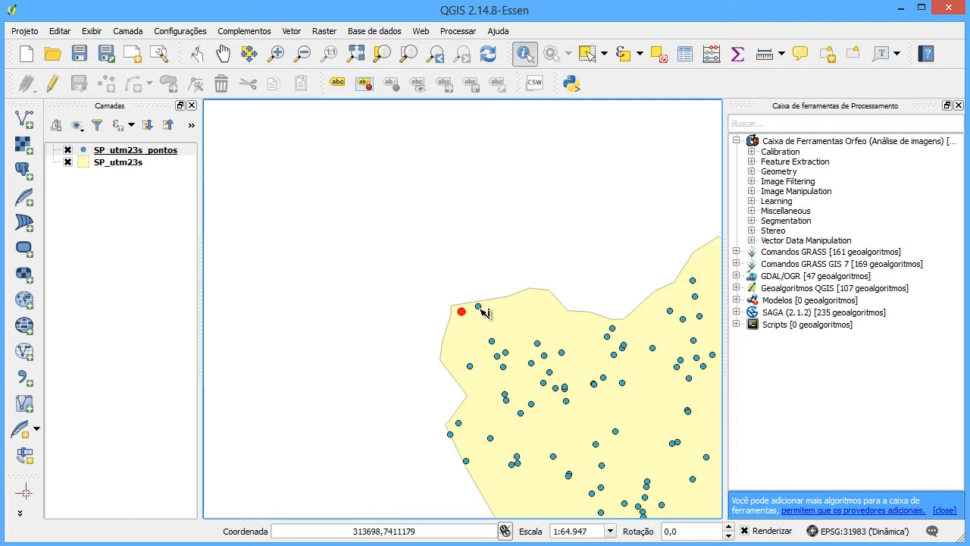
pyautogui.click(291, 31)
pyautogui.moveTo(372, 197)
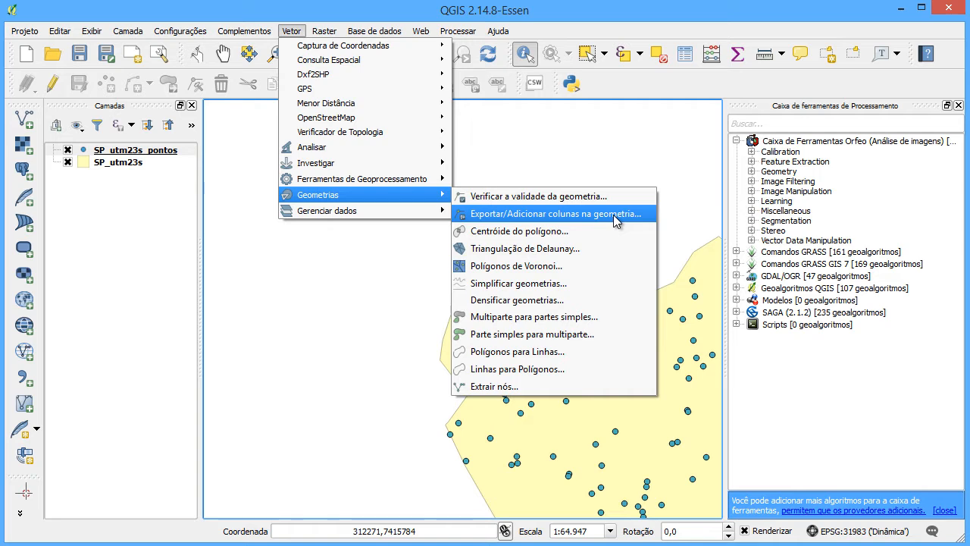
pyautogui.click(536, 32)
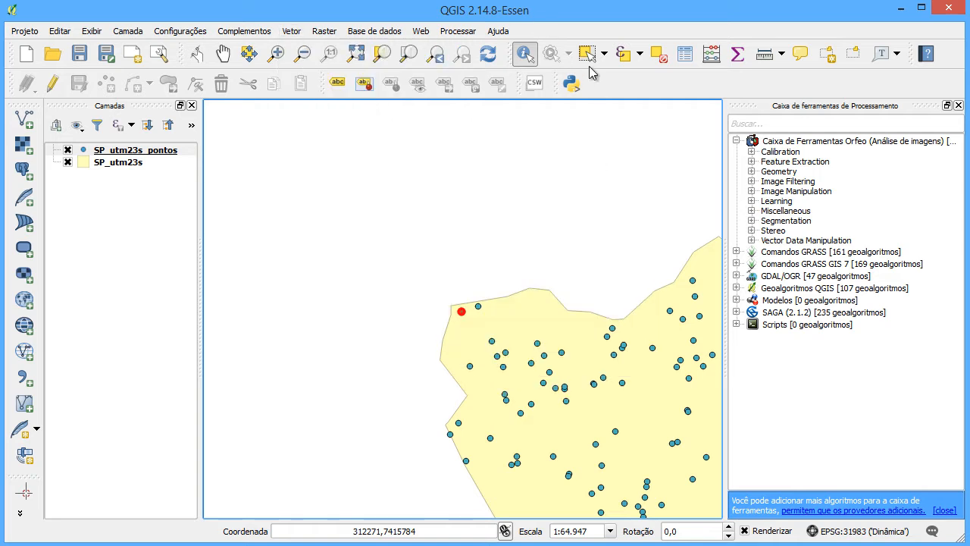
pyautogui.click(587, 53)
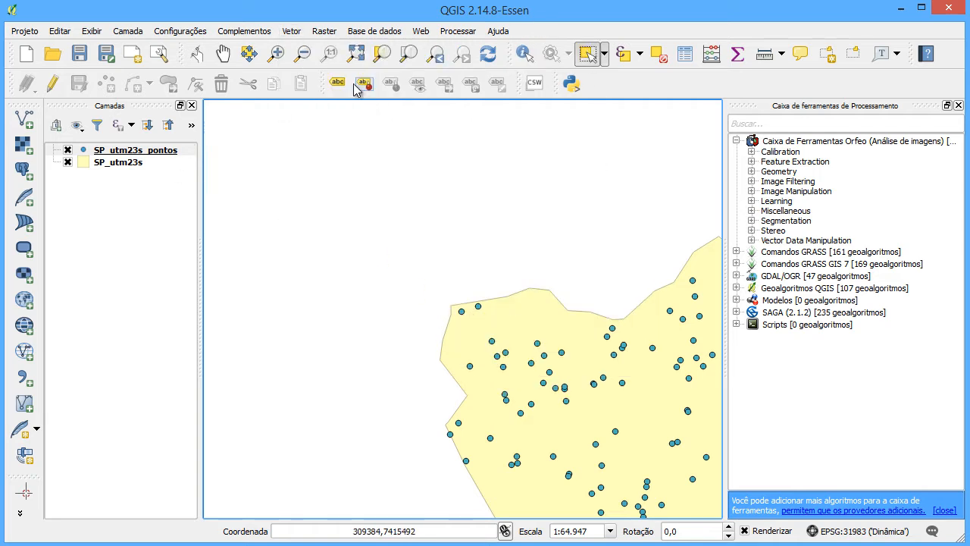
# - Set up Exportar/Adicionar colunas de geometria for the SP_utm23s_pontos layer, with the output saved to a new shapefile
pyautogui.click(300, 33)
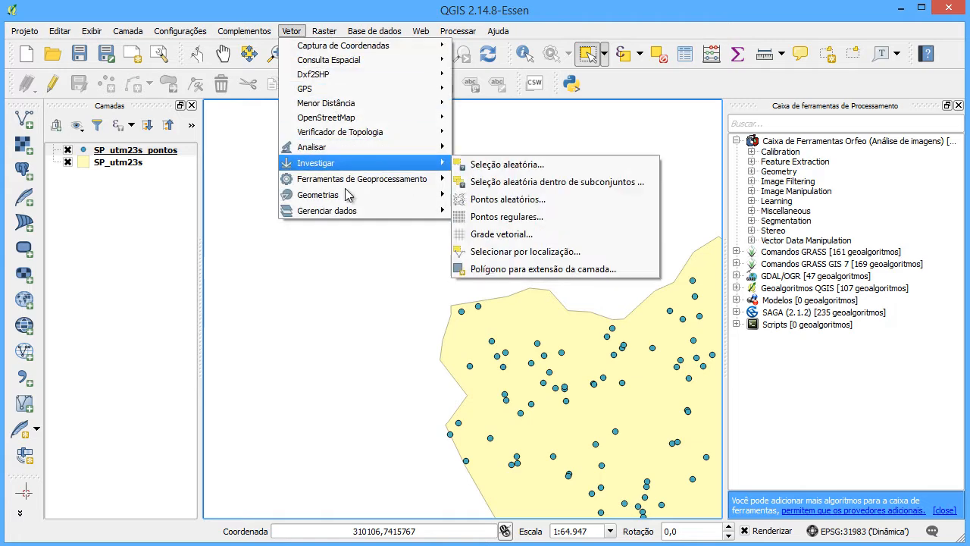
pyautogui.moveTo(402, 197)
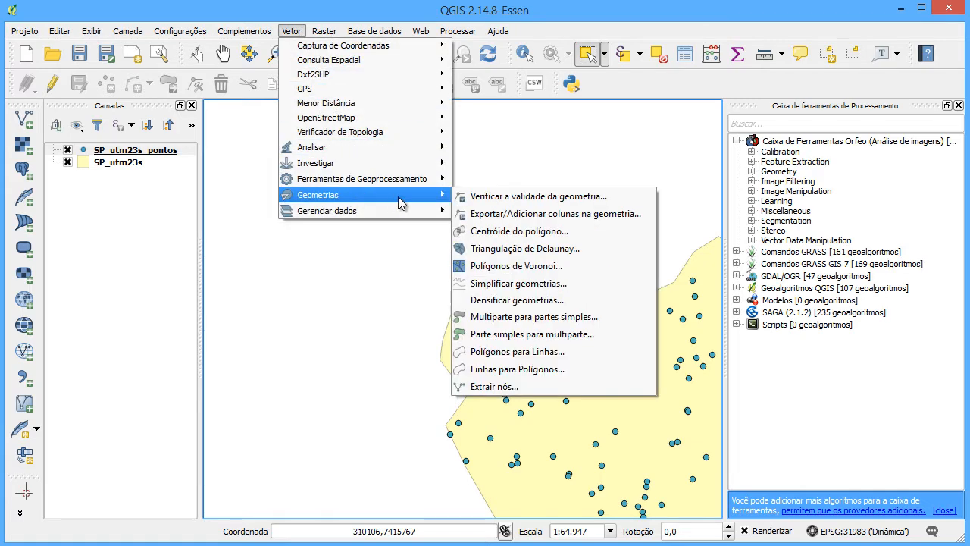
pyautogui.click(570, 216)
pyautogui.click(390, 223)
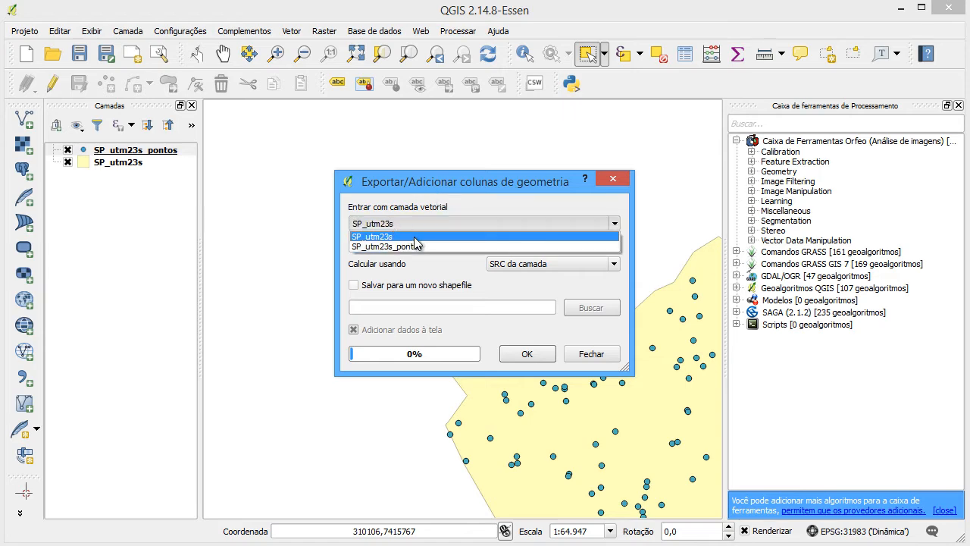
pyautogui.click(421, 245)
pyautogui.click(427, 286)
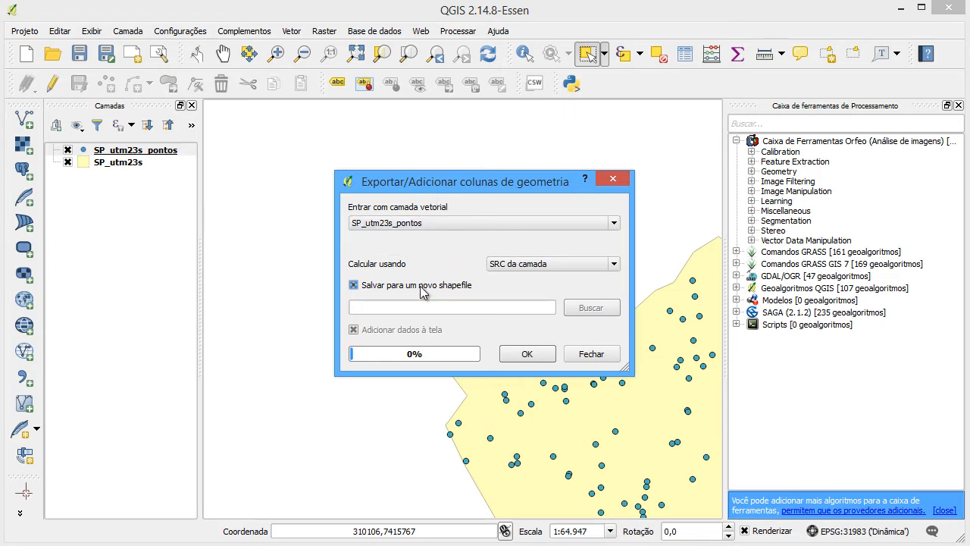
# - Export the geometry columns to SP_utm23s_pontosXY.shp in C:\tmp\pontos_aleatorios and close the geometry dialog
pyautogui.click(588, 308)
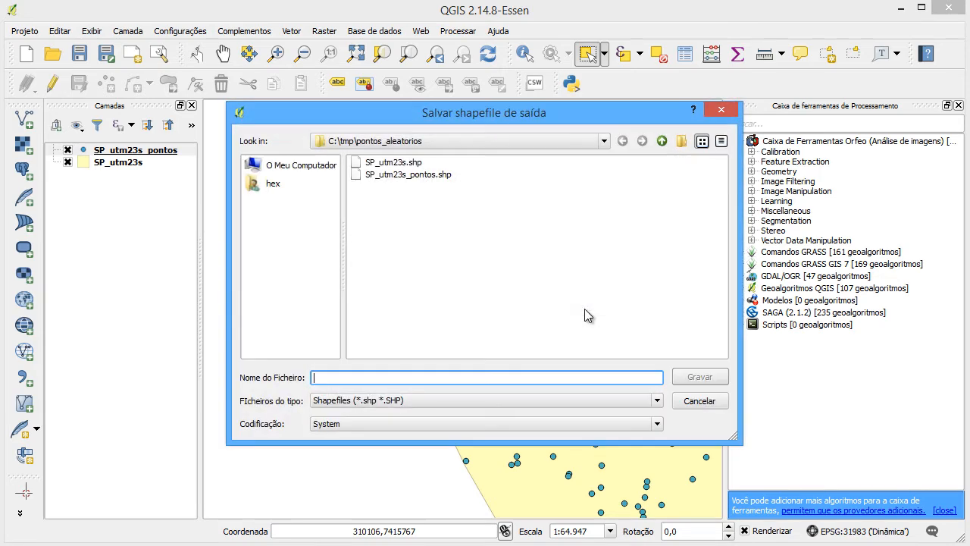
pyautogui.click(385, 175)
pyautogui.click(383, 376)
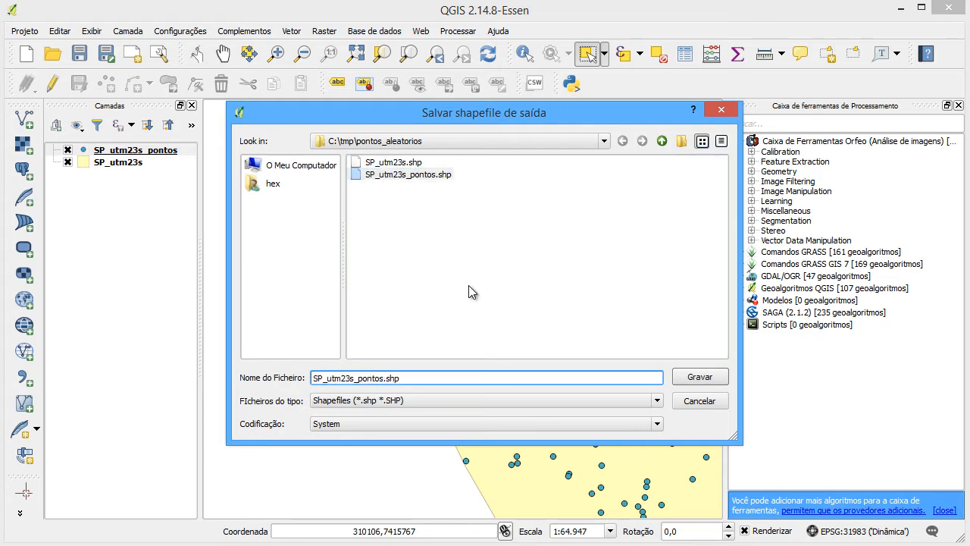
pyautogui.write('X')
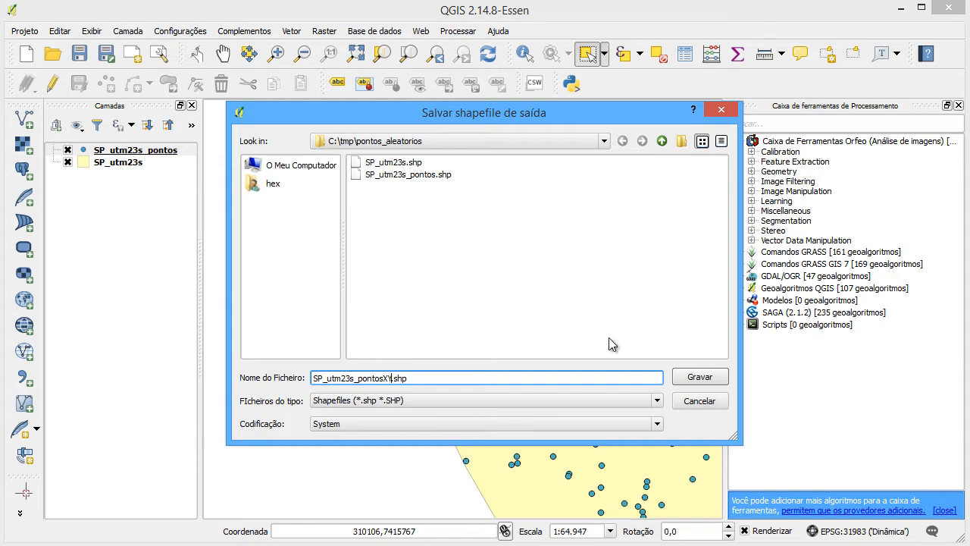
pyautogui.write('Y')
pyautogui.click(686, 377)
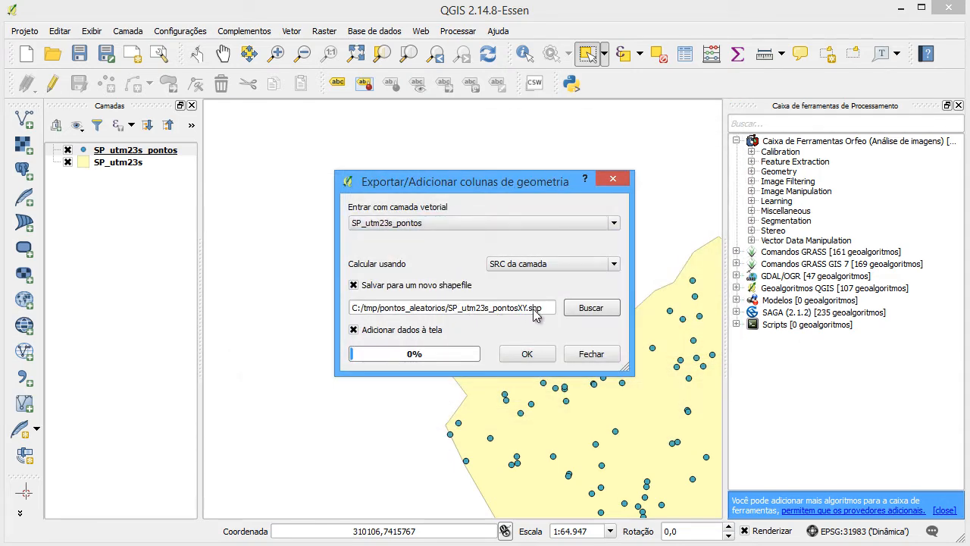
pyautogui.click(533, 354)
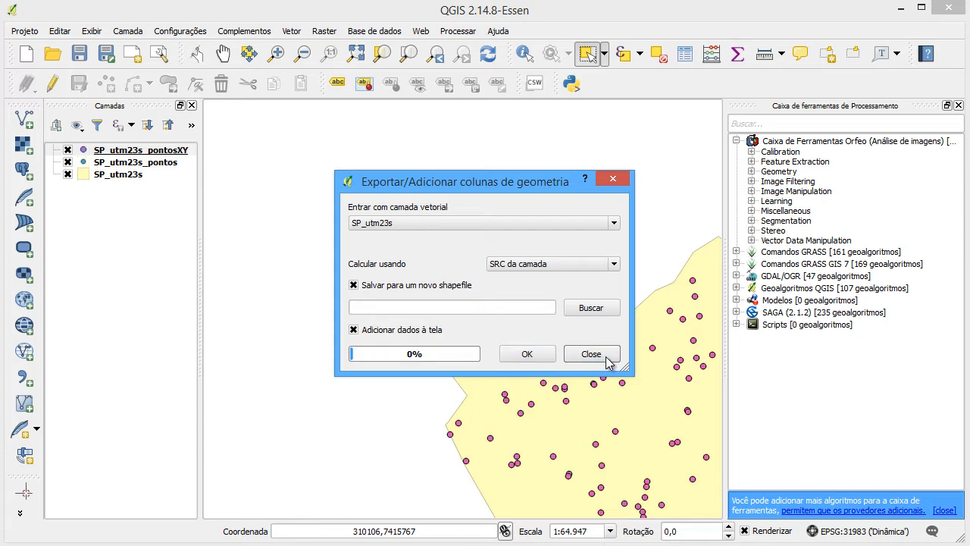
pyautogui.click(606, 359)
# - Widen the layer list and remove the SP_utm23s_pontos layer from the project
pyautogui.click(135, 162)
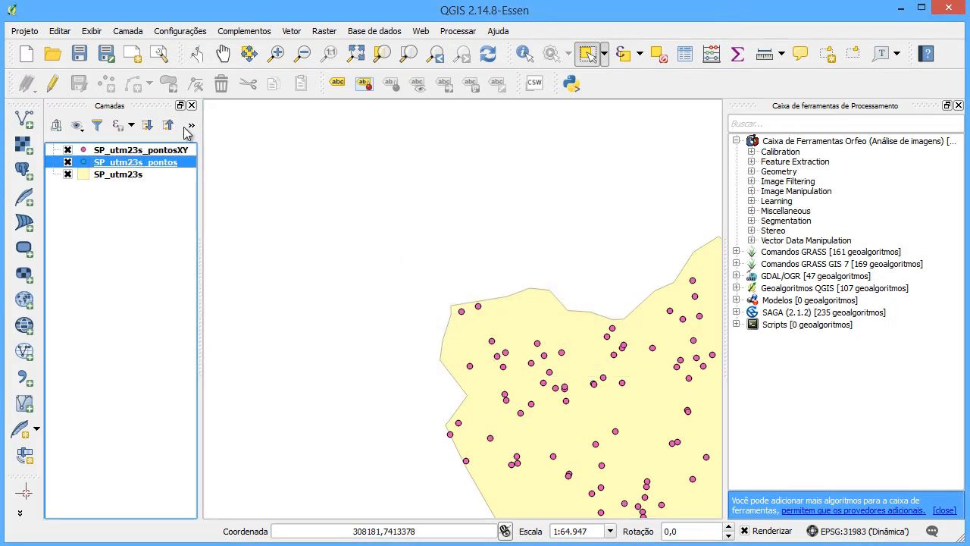
pyautogui.moveTo(201, 159); pyautogui.dragTo(235, 159)
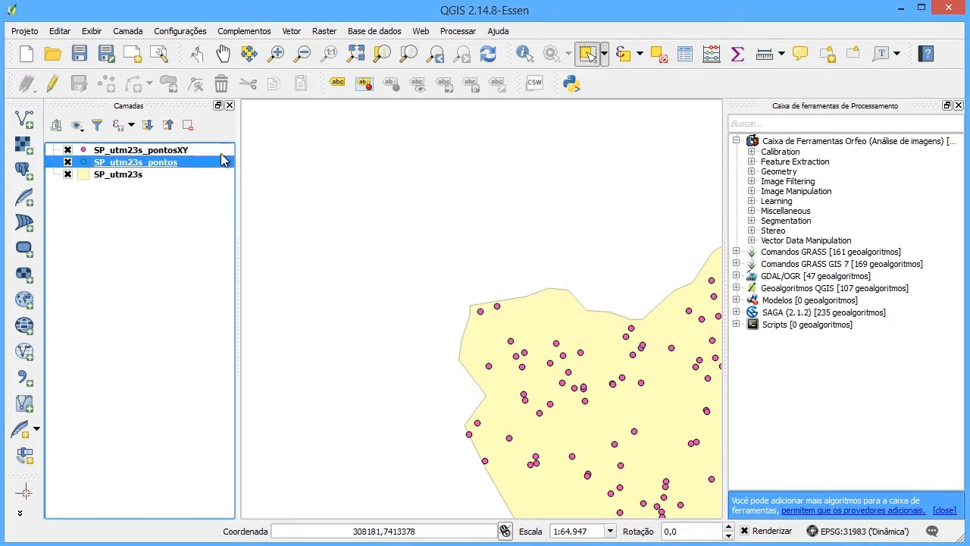
pyautogui.rightClick(161, 172)
pyautogui.click(226, 200)
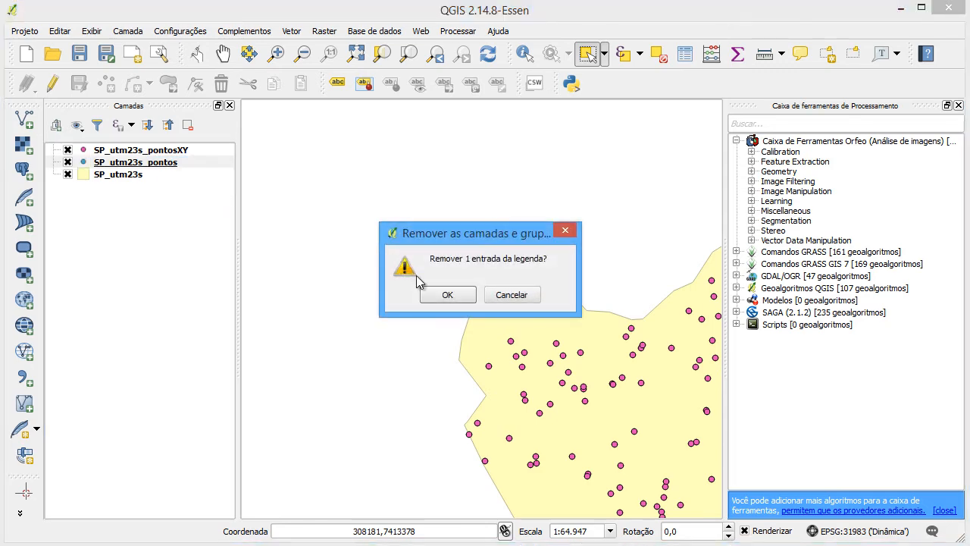
pyautogui.click(441, 296)
# - Show the full extent of SP_utm23s_pontosXY and check the XCOORD and YCOORD columns in its attribute table, widening both
pyautogui.rightClick(167, 152)
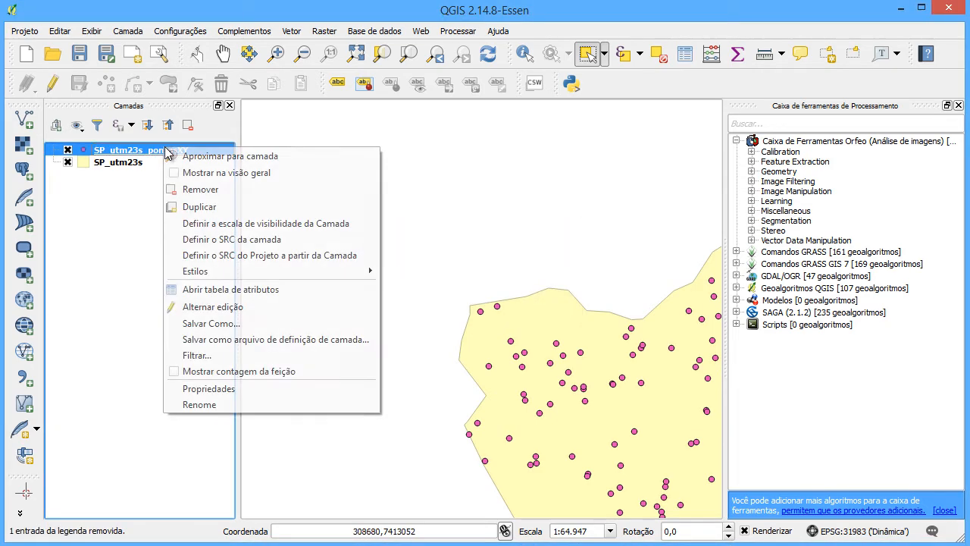
pyautogui.click(193, 156)
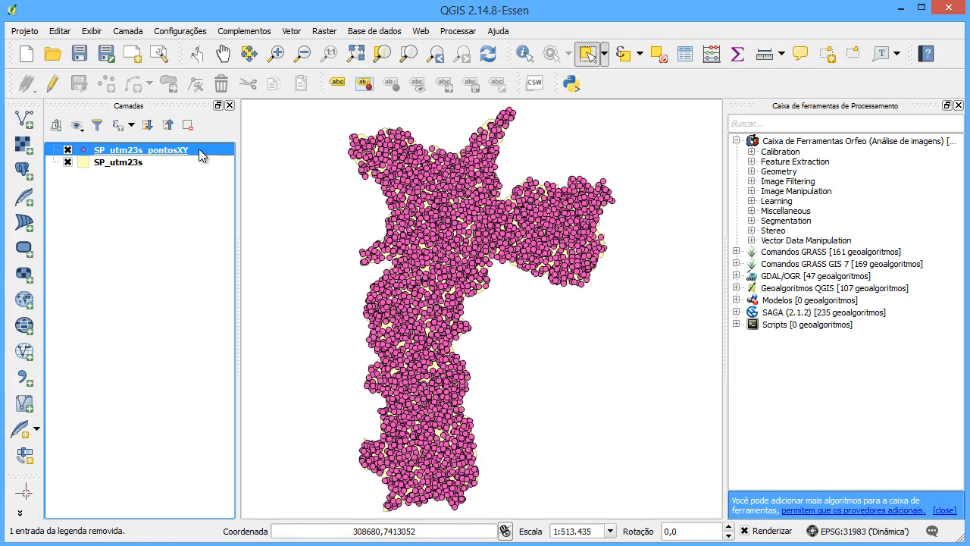
pyautogui.rightClick(202, 155)
pyautogui.click(277, 290)
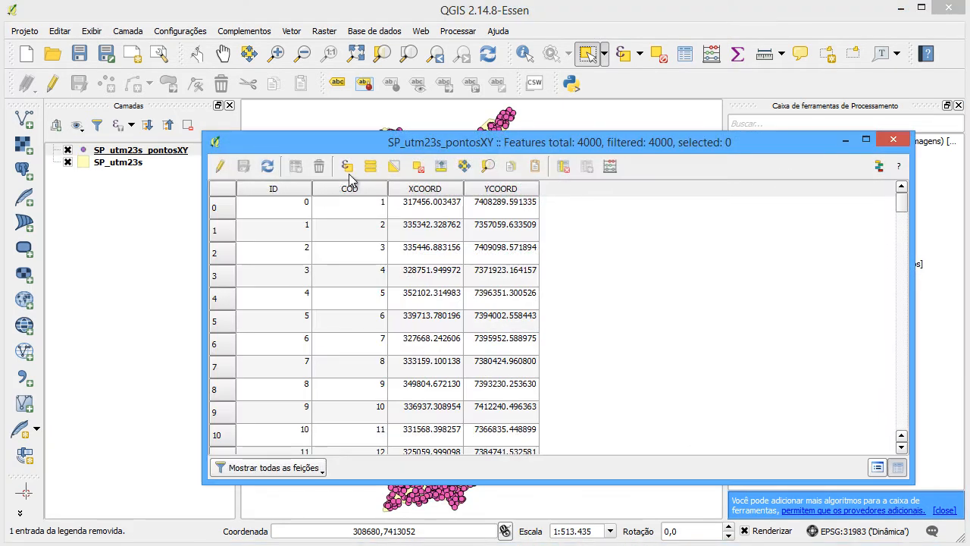
pyautogui.moveTo(362, 146); pyautogui.dragTo(286, 163)
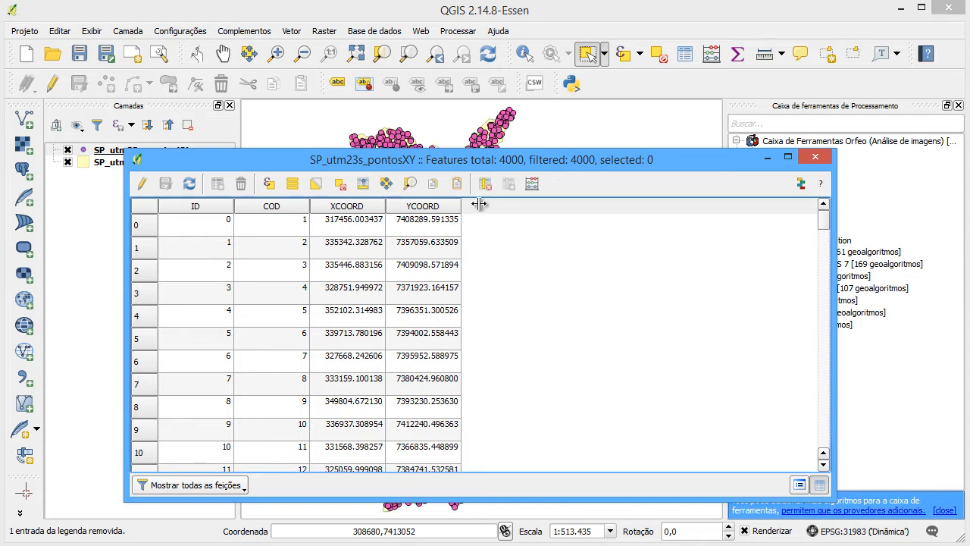
pyautogui.moveTo(461, 206); pyautogui.dragTo(496, 206)
pyautogui.moveTo(386, 200); pyautogui.dragTo(407, 200)
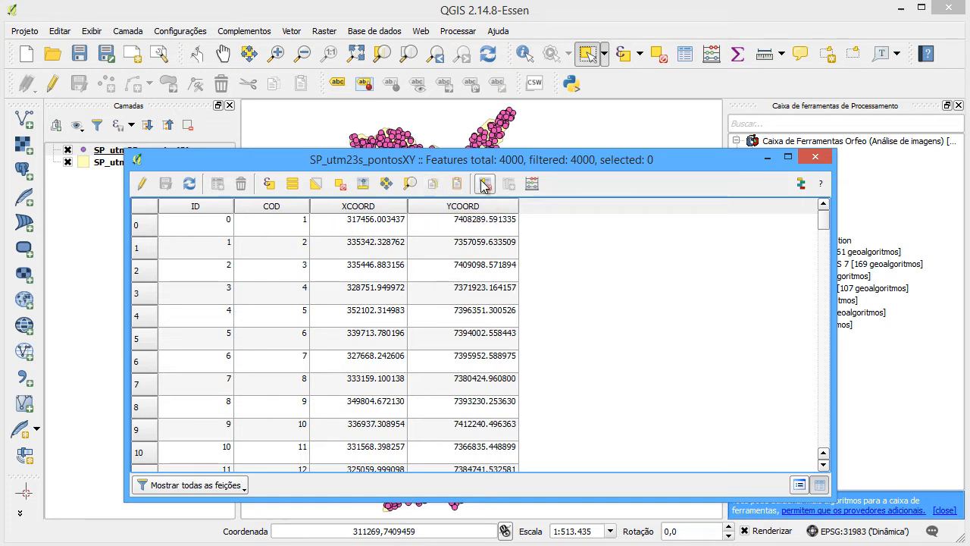
# - Enable editing on SP_utm23s_pontosXY and define a new decimal field X with length 15 and precision 3 in the field calculator
pyautogui.moveTo(460, 163); pyautogui.dragTo(406, 168)
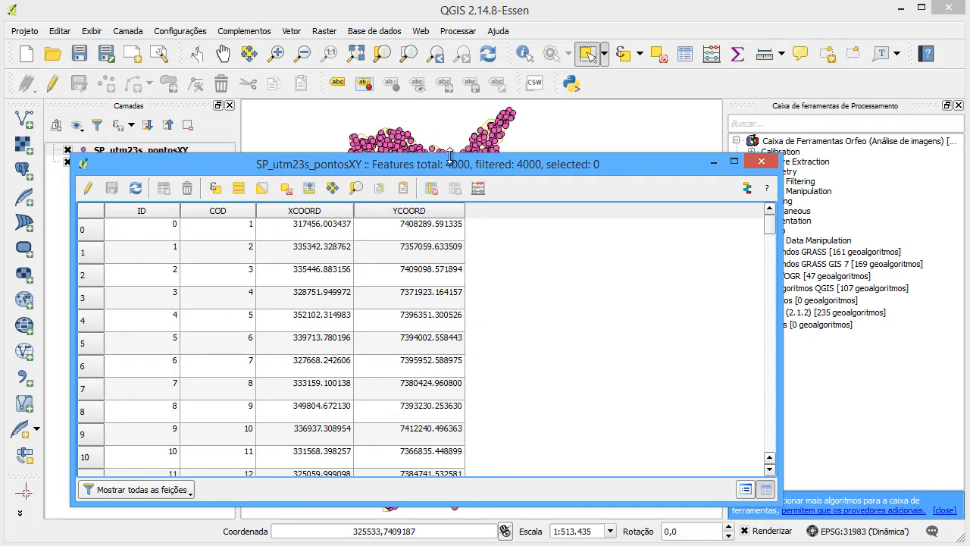
pyautogui.moveTo(450, 156); pyautogui.dragTo(450, 199)
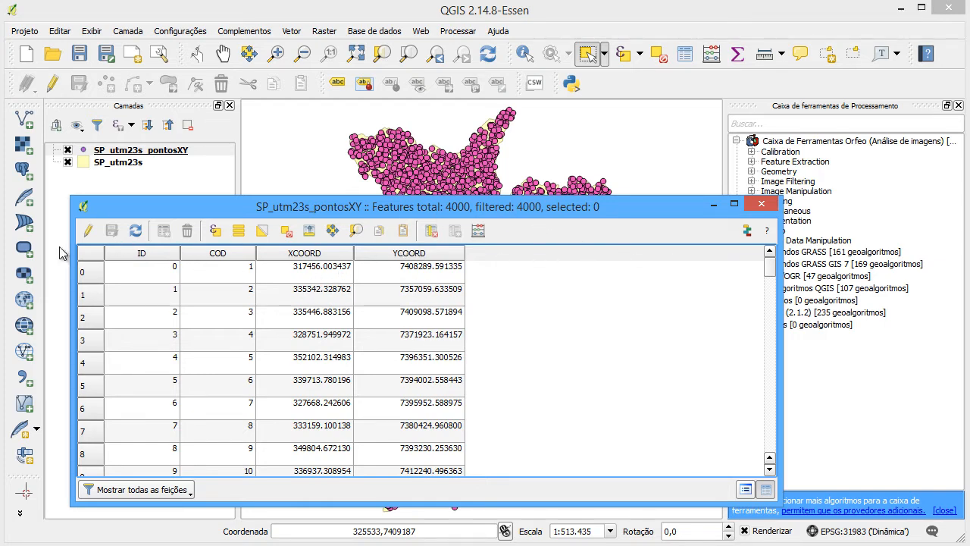
pyautogui.click(86, 231)
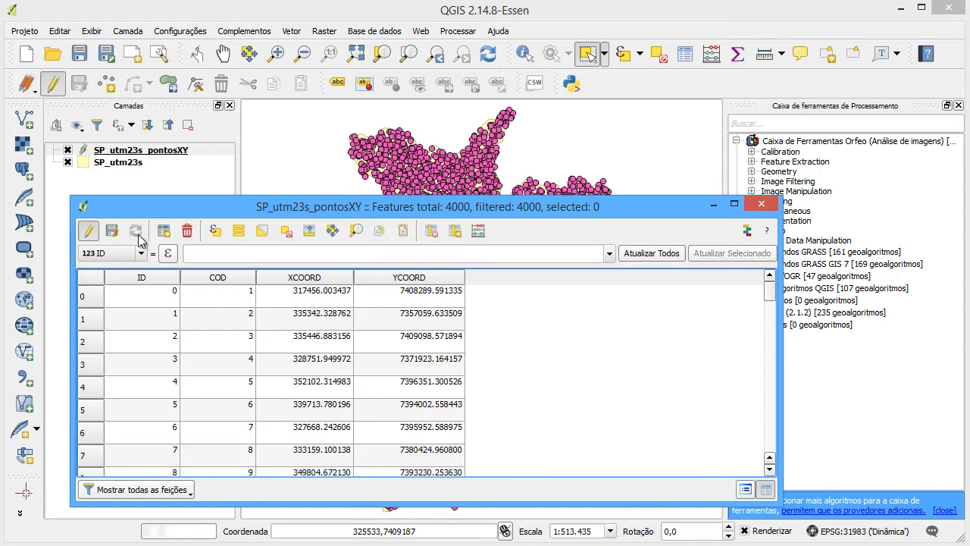
pyautogui.click(478, 232)
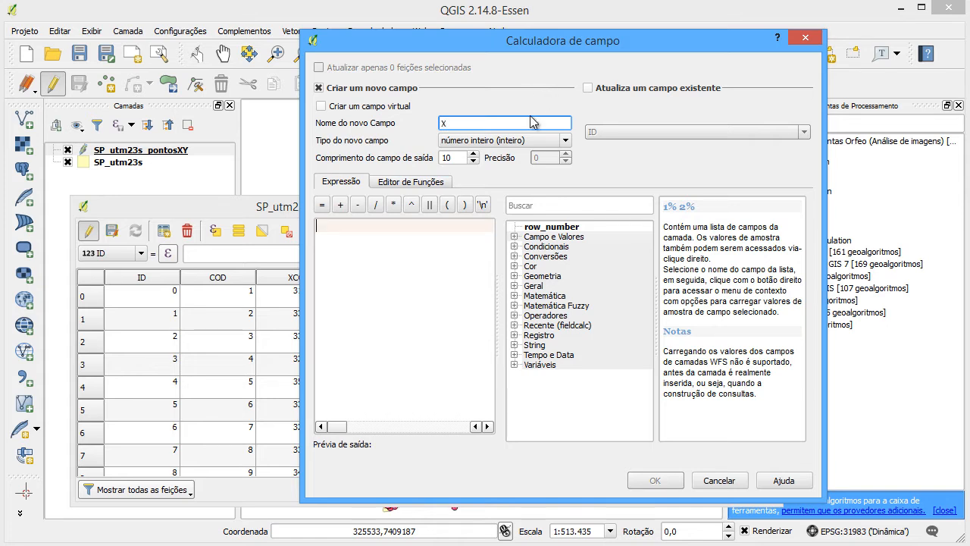
pyautogui.click(530, 141)
pyautogui.click(526, 173)
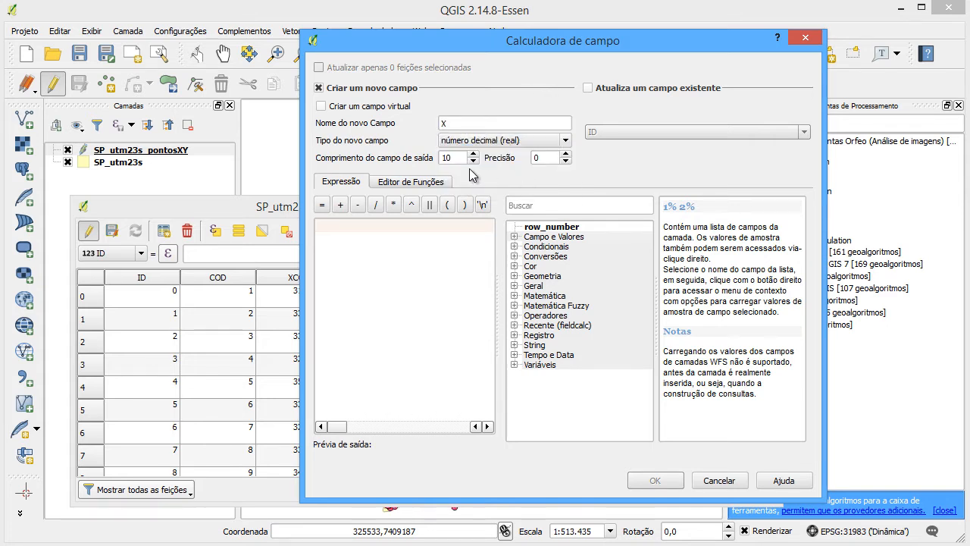
pyautogui.moveTo(452, 45); pyautogui.dragTo(247, 64)
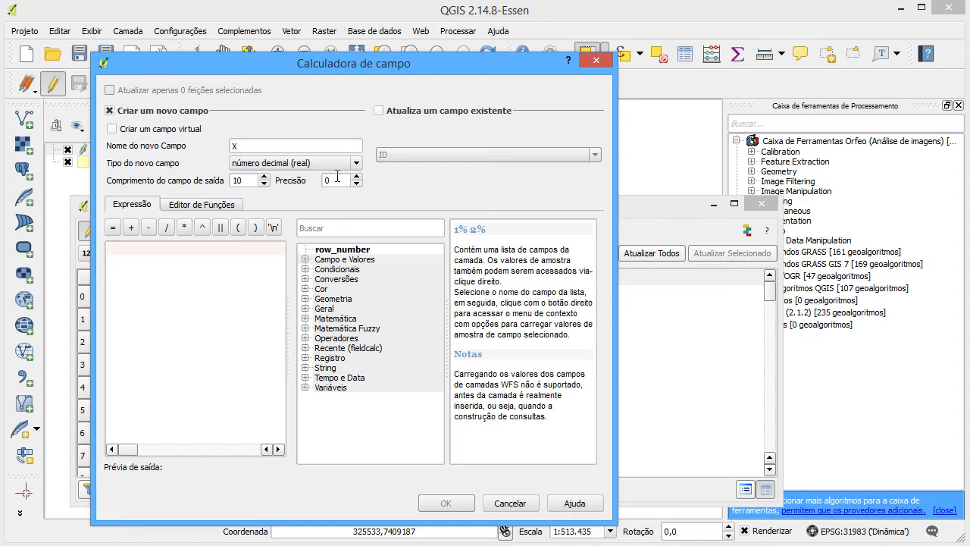
pyautogui.moveTo(333, 180); pyautogui.dragTo(286, 176)
pyautogui.moveTo(243, 183); pyautogui.dragTo(233, 181)
pyautogui.moveTo(311, 70); pyautogui.dragTo(289, 58)
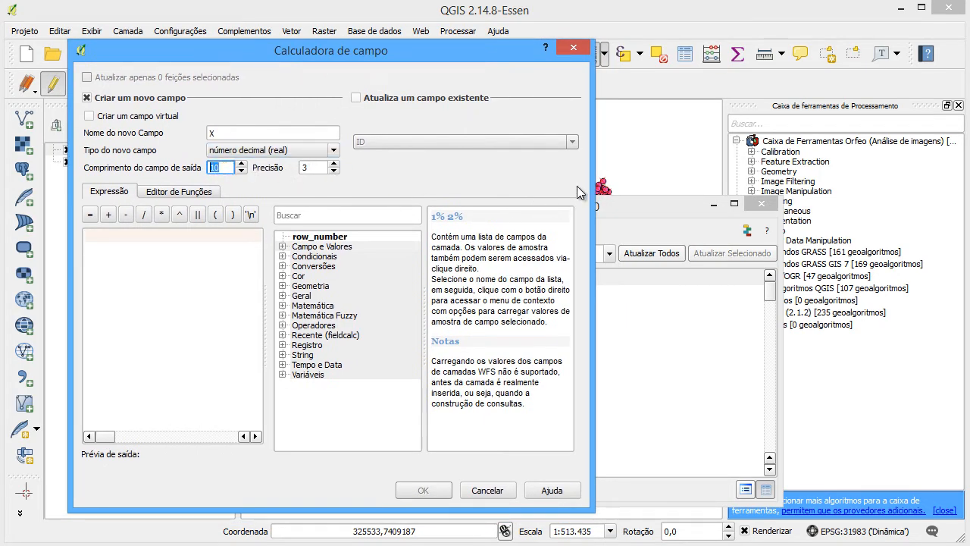
pyautogui.moveTo(261, 54); pyautogui.dragTo(581, 68)
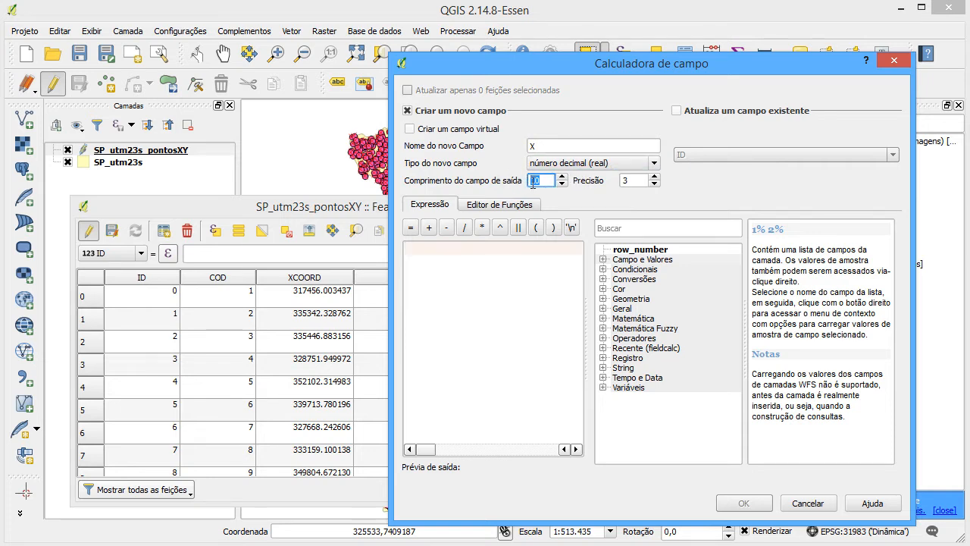
pyautogui.write('15')
# - Use the XCOORD field as the expression for the new X field and create it
pyautogui.click(439, 253)
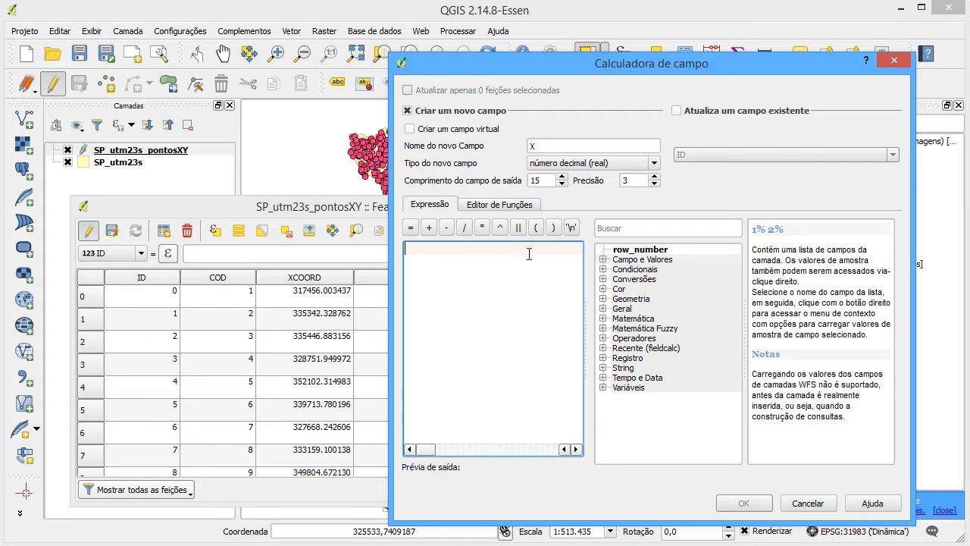
pyautogui.doubleClick(610, 260)
pyautogui.doubleClick(644, 299)
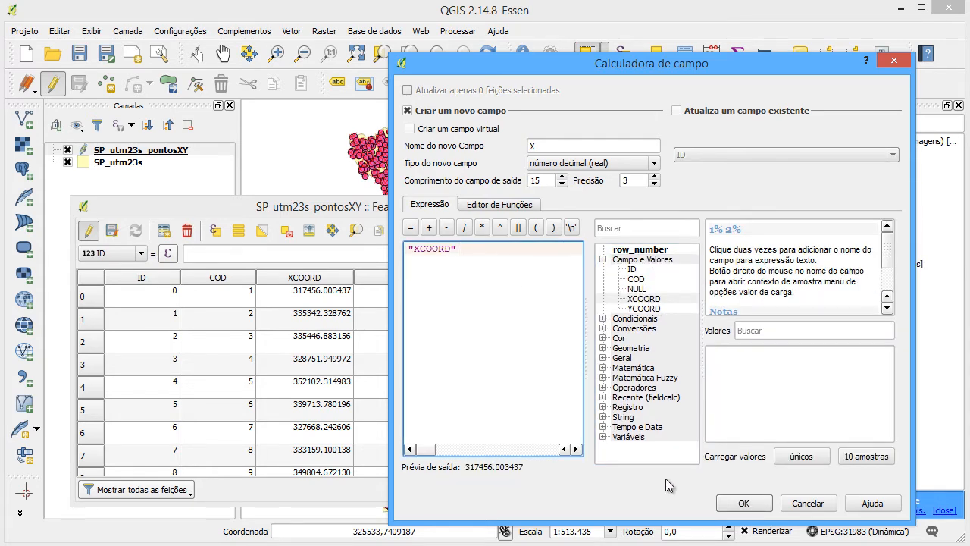
pyautogui.click(738, 503)
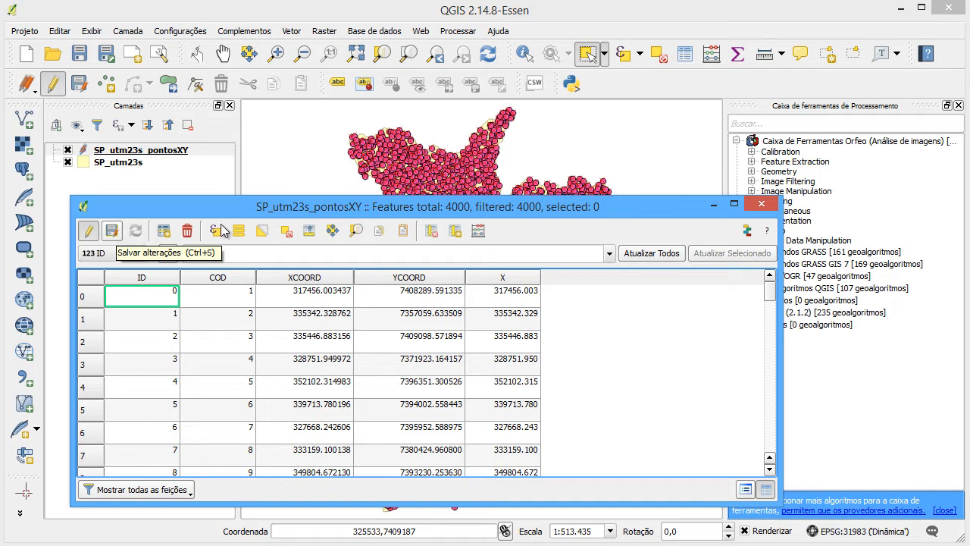
# - Define a second new decimal field named Y with length 15 and precision 3 in the field calculator
pyautogui.click(479, 232)
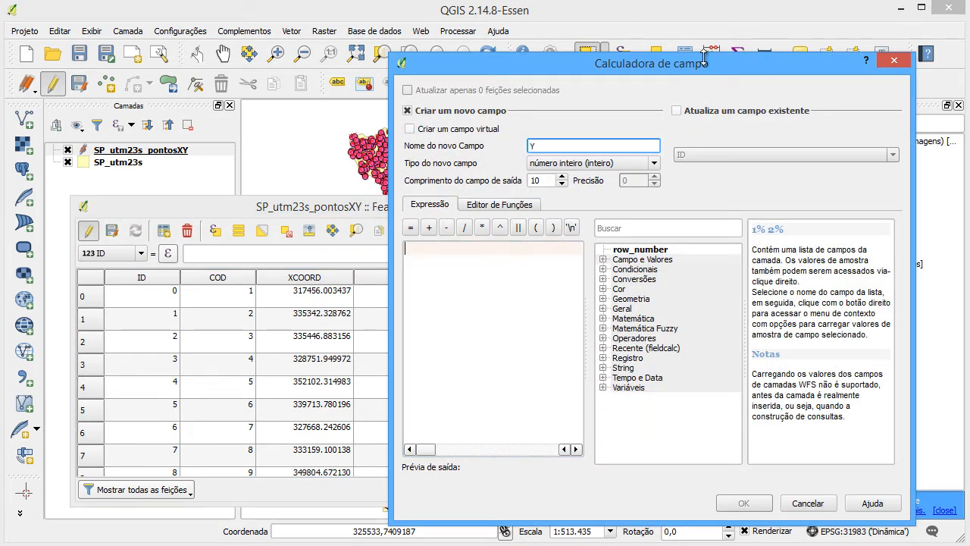
pyautogui.write('Y')
pyautogui.click(640, 163)
pyautogui.click(607, 198)
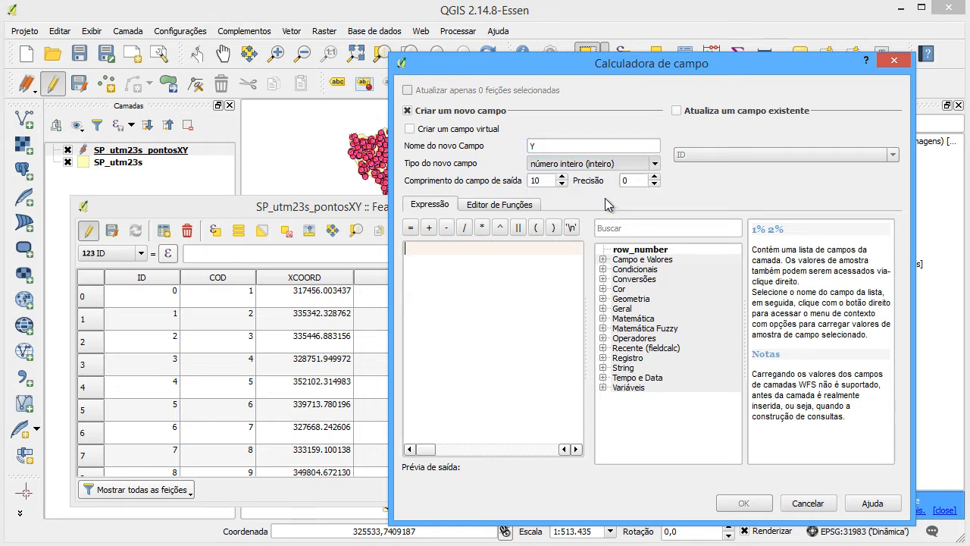
pyautogui.doubleClick(633, 180)
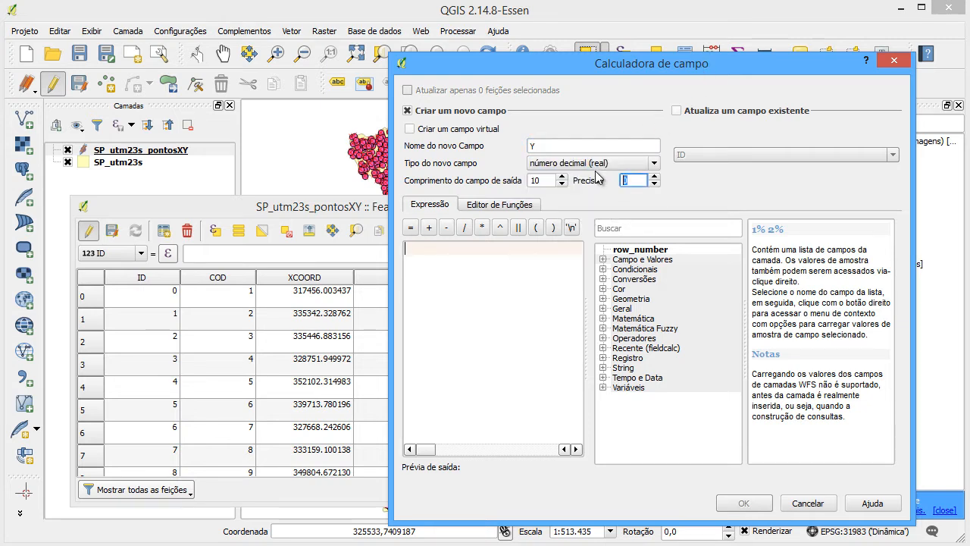
pyautogui.doubleClick(536, 181)
pyautogui.write('15')
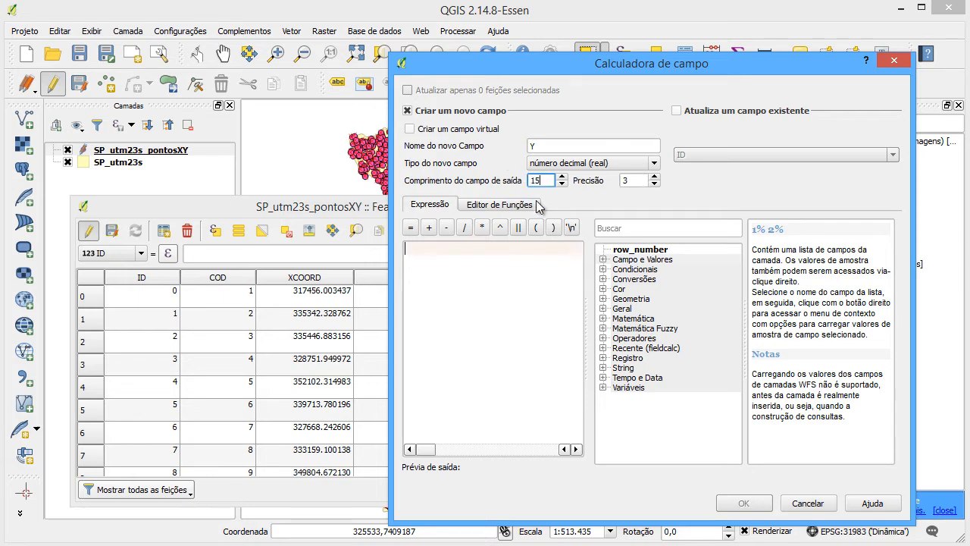
# - Use the YCOORD field as the expression for the new Y field and create it
pyautogui.click(604, 260)
pyautogui.click(603, 259)
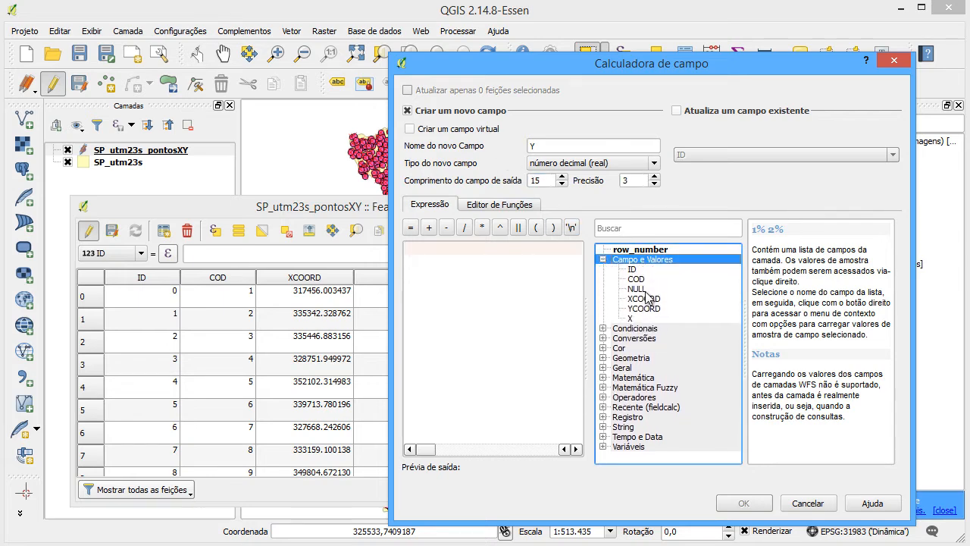
pyautogui.doubleClick(645, 308)
pyautogui.click(762, 505)
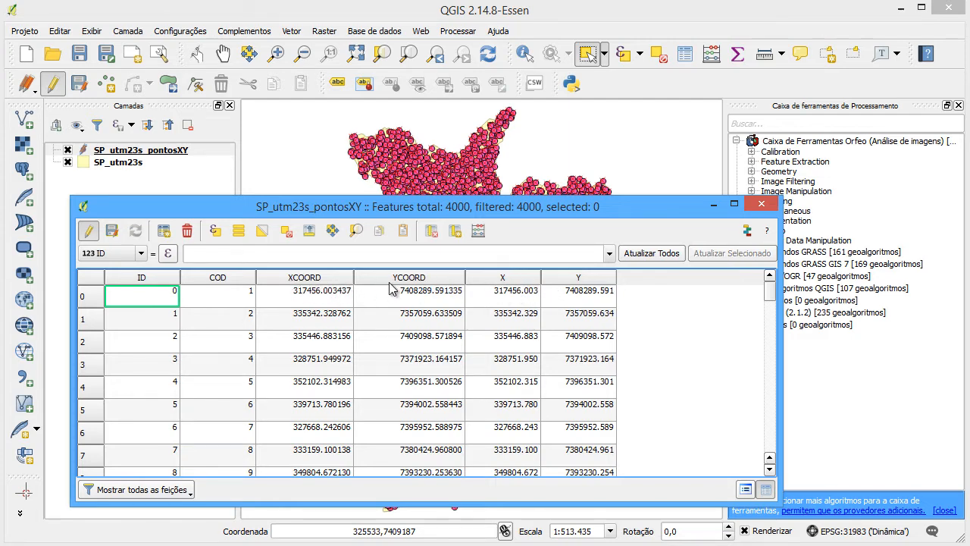
# - Delete the XCOORD and YCOORD fields from the attribute table
pyautogui.click(434, 231)
pyautogui.moveTo(288, 247); pyautogui.dragTo(285, 236)
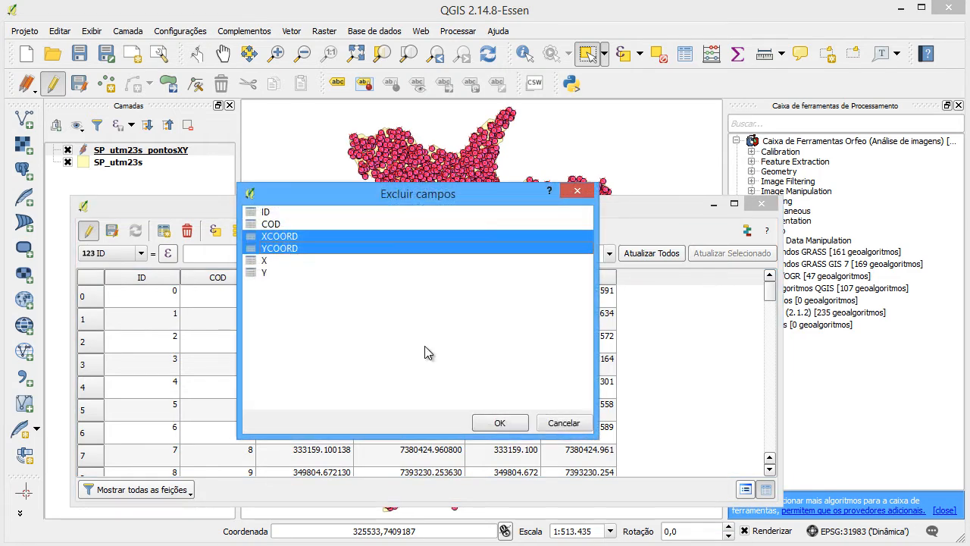
pyautogui.click(500, 422)
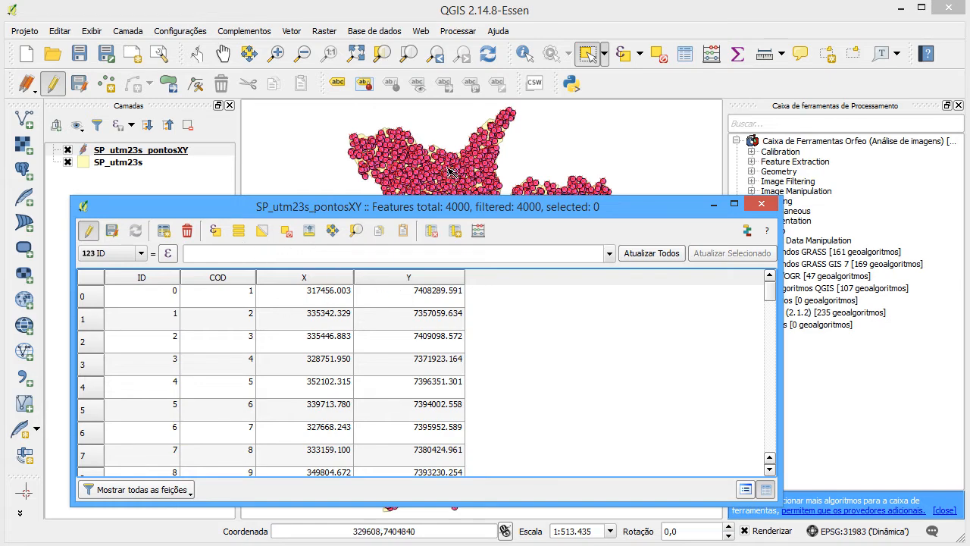
# - End the editing session on SP_utm23s_pontosXY by discarding the changes, and close its attribute table
pyautogui.click(91, 232)
pyautogui.click(421, 330)
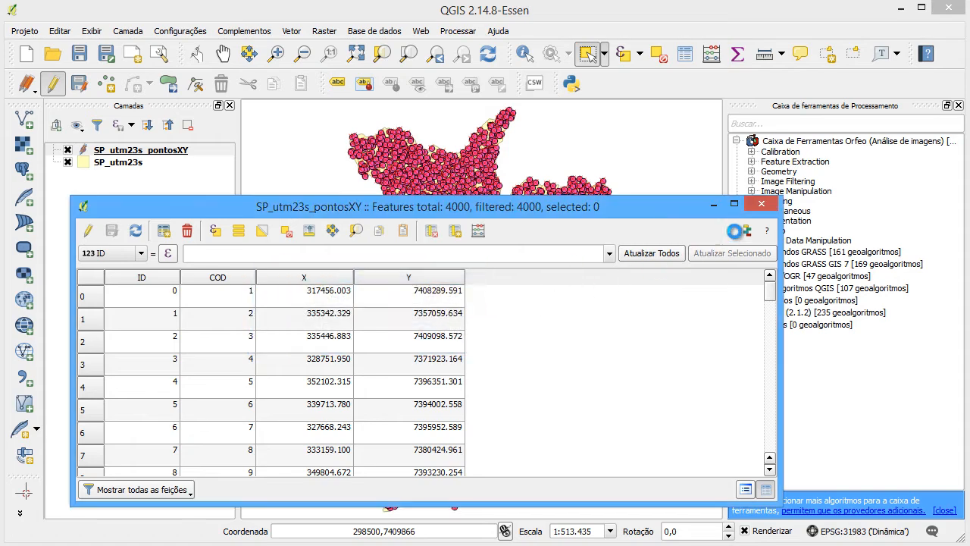
pyautogui.click(761, 203)
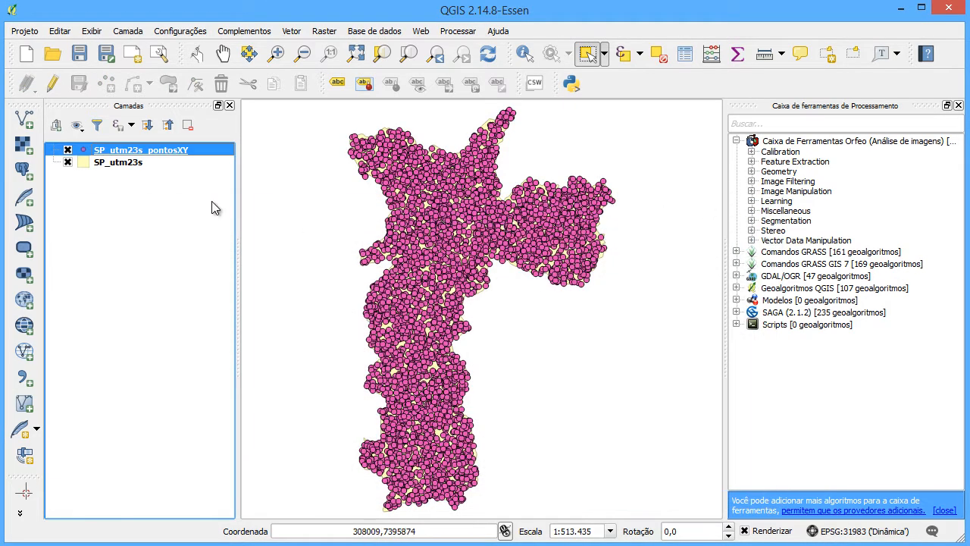
# - Reopen the attribute table of SP_utm23s_pontosXY and shrink its window to review the coordinate columns
pyautogui.rightClick(182, 156)
pyautogui.click(260, 288)
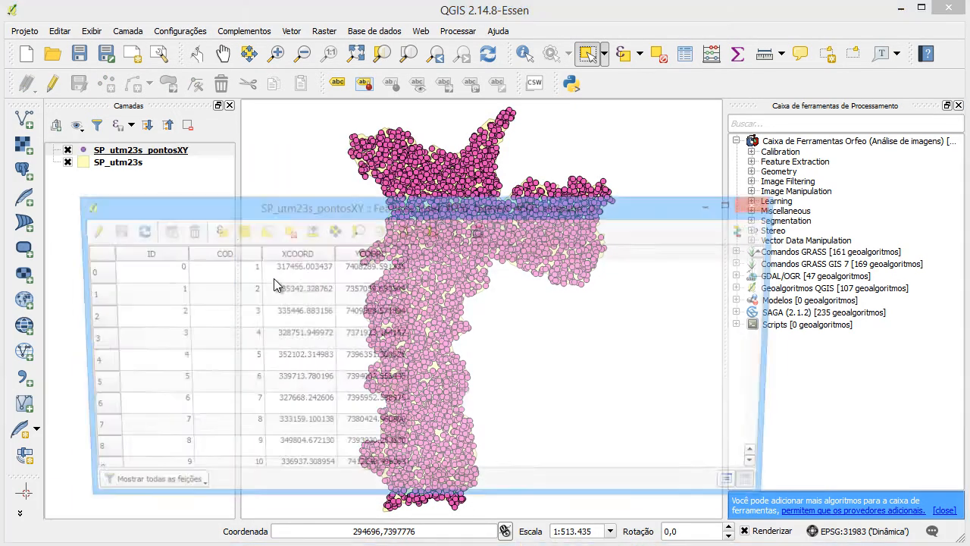
pyautogui.moveTo(332, 206); pyautogui.dragTo(325, 198)
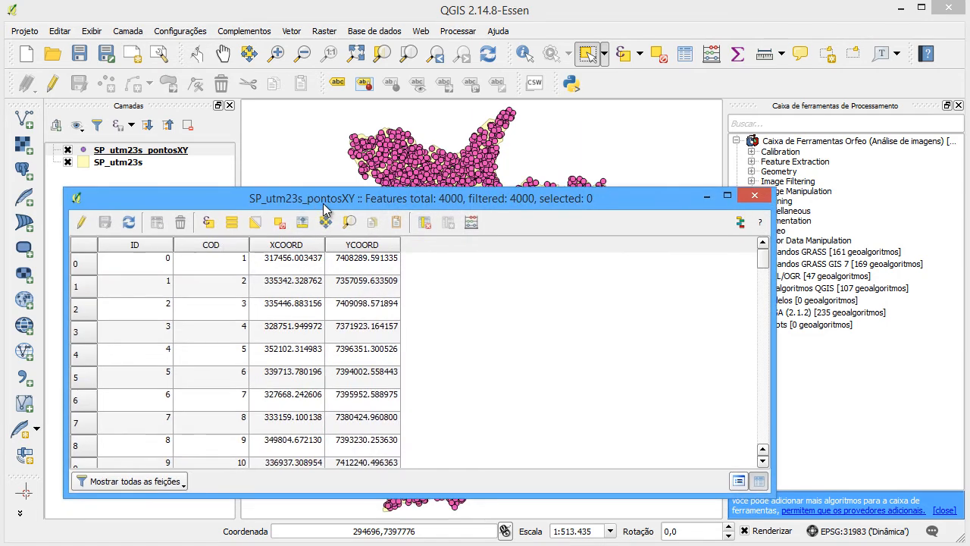
pyautogui.moveTo(773, 493); pyautogui.dragTo(529, 485)
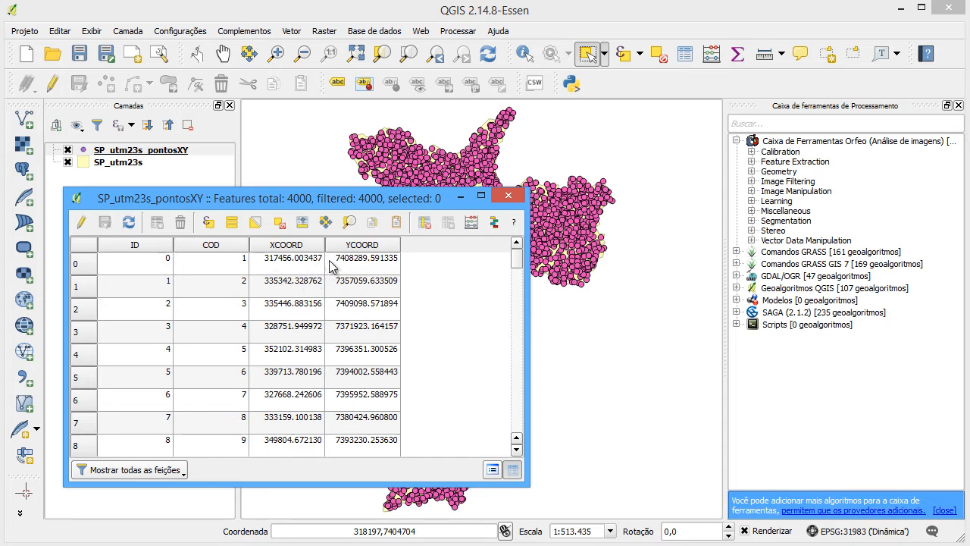
# - Search the processing algorithms for "refator" and open the Campo refator tool
pyautogui.click(758, 124)
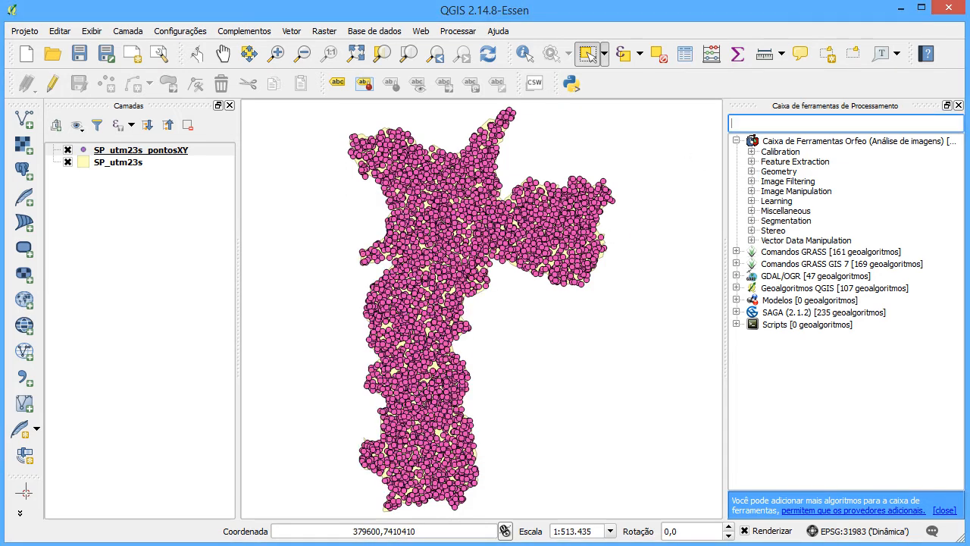
pyautogui.write('refator')
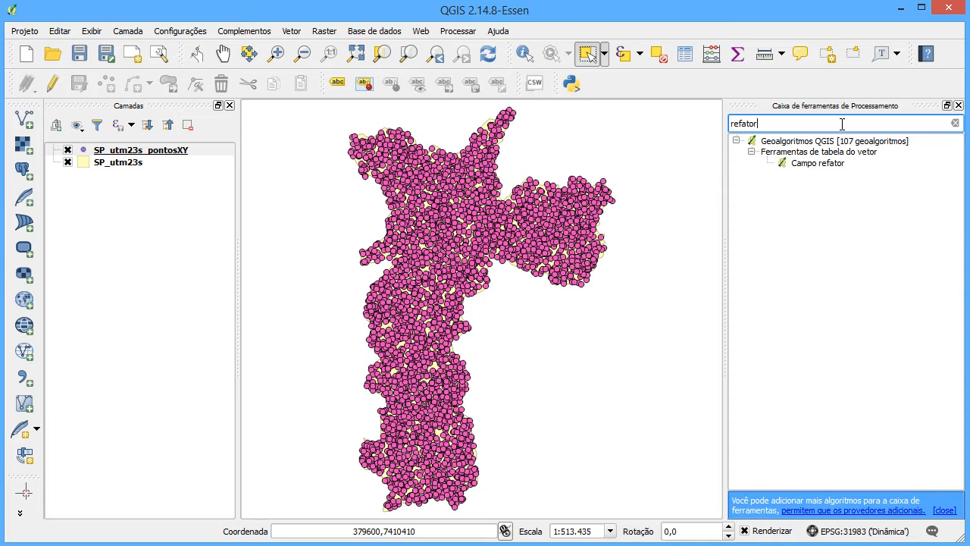
pyautogui.click(803, 162)
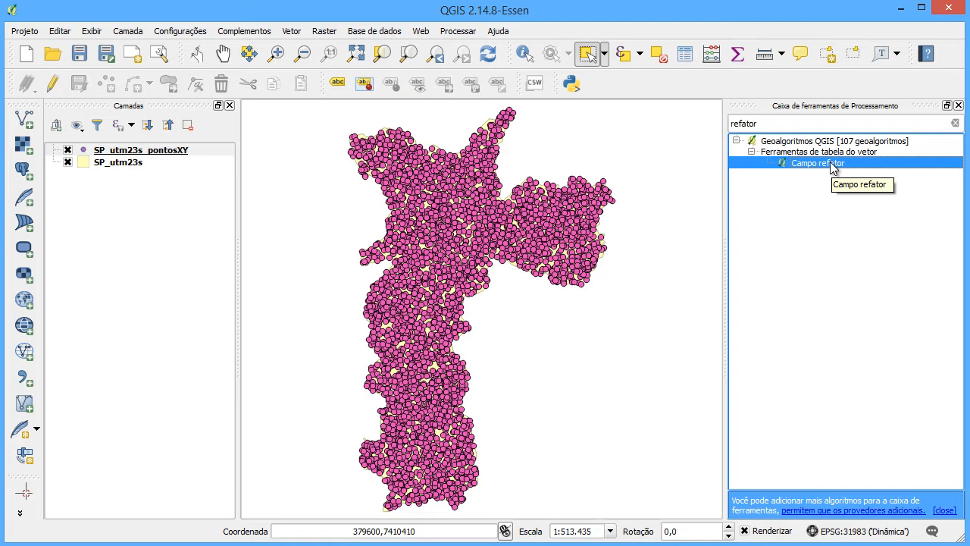
pyautogui.click(594, 544)
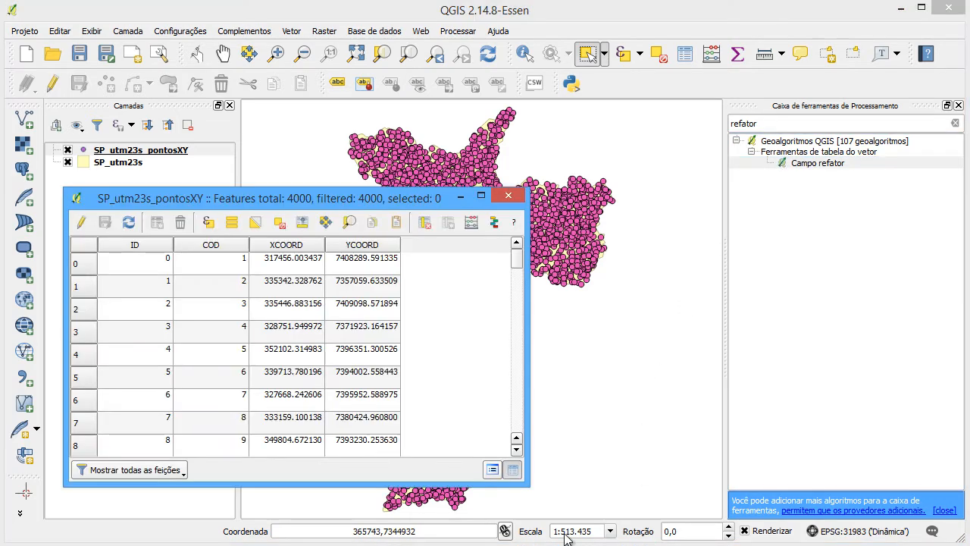
pyautogui.click(834, 164)
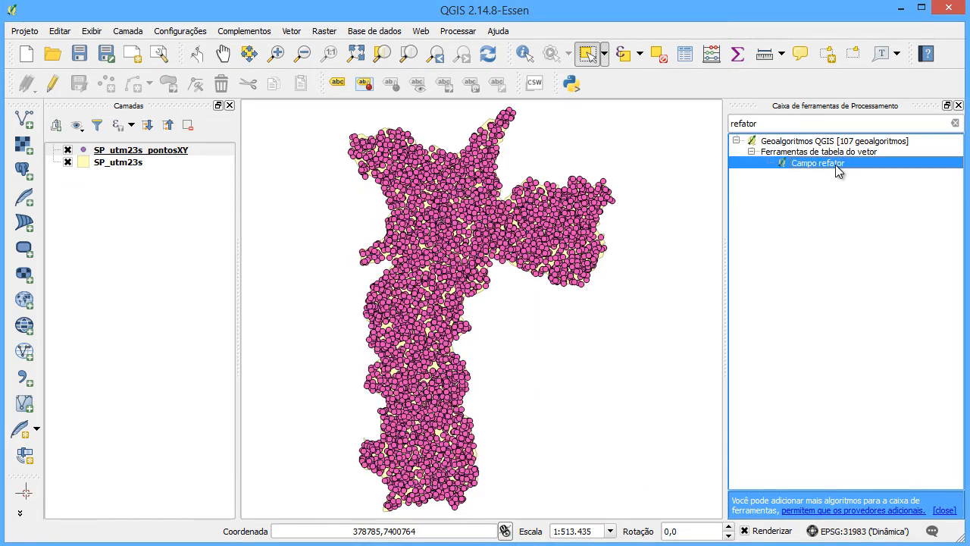
pyautogui.doubleClick(834, 164)
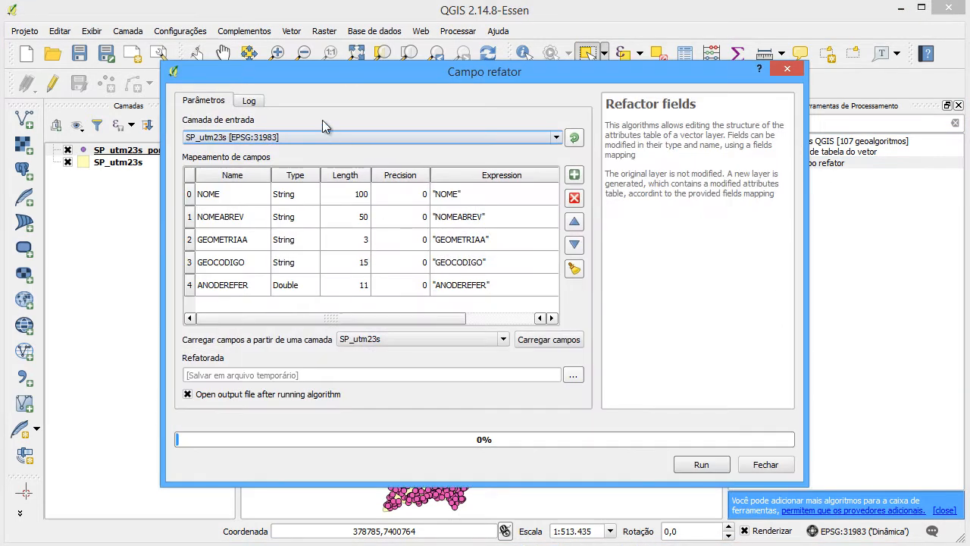
# - Enlarge the Campo refator dialog, choose SP_utm23s_pontosXY as the input layer and reset the field mapping to match it
pyautogui.moveTo(304, 74); pyautogui.dragTo(259, 51)
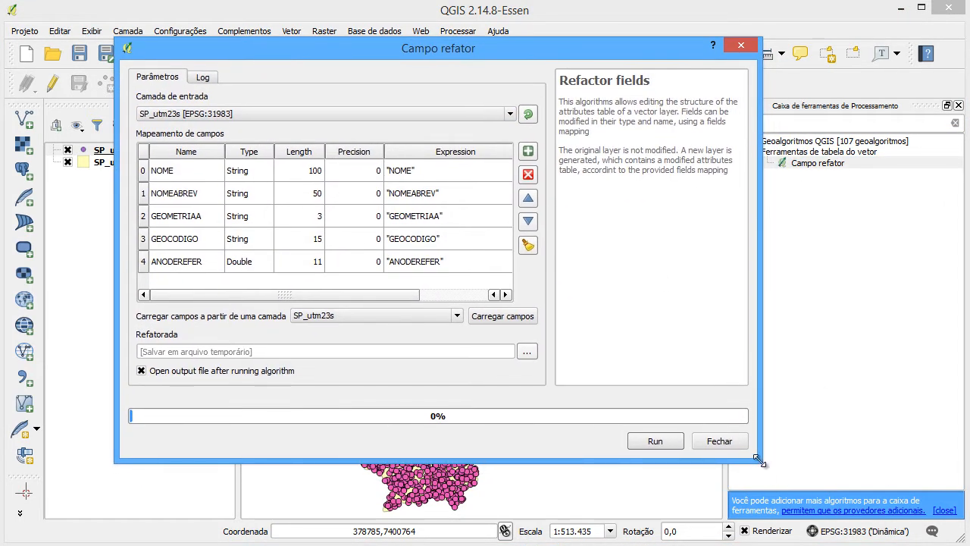
pyautogui.moveTo(758, 460); pyautogui.dragTo(936, 504)
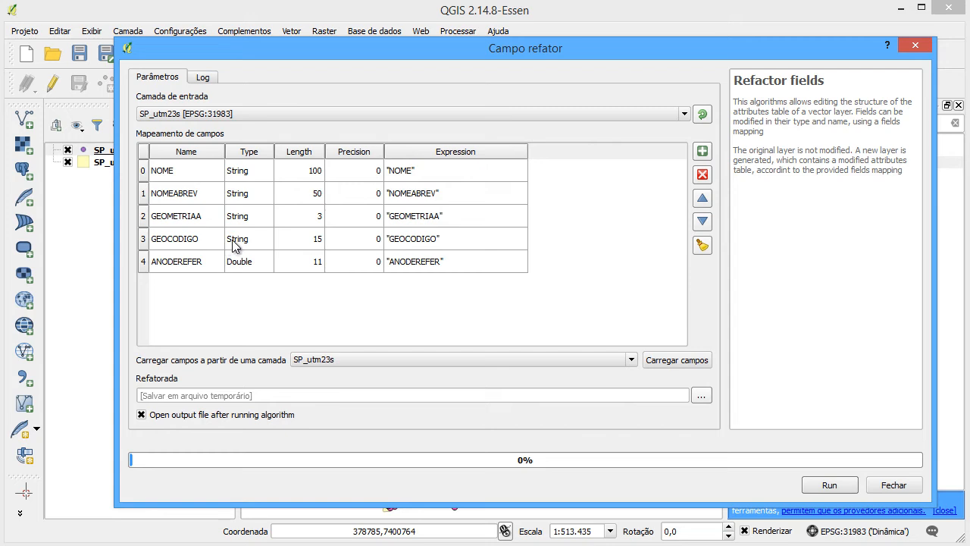
pyautogui.click(246, 114)
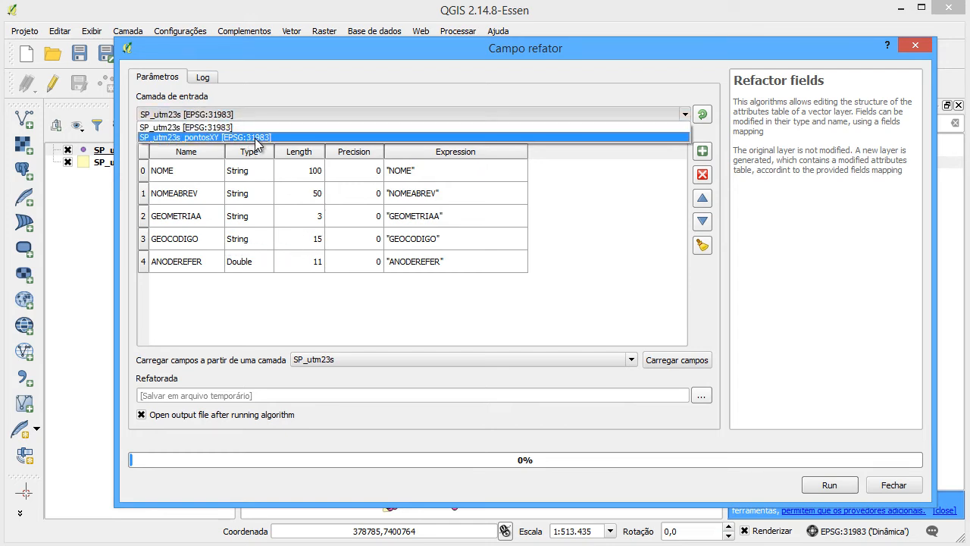
pyautogui.click(256, 138)
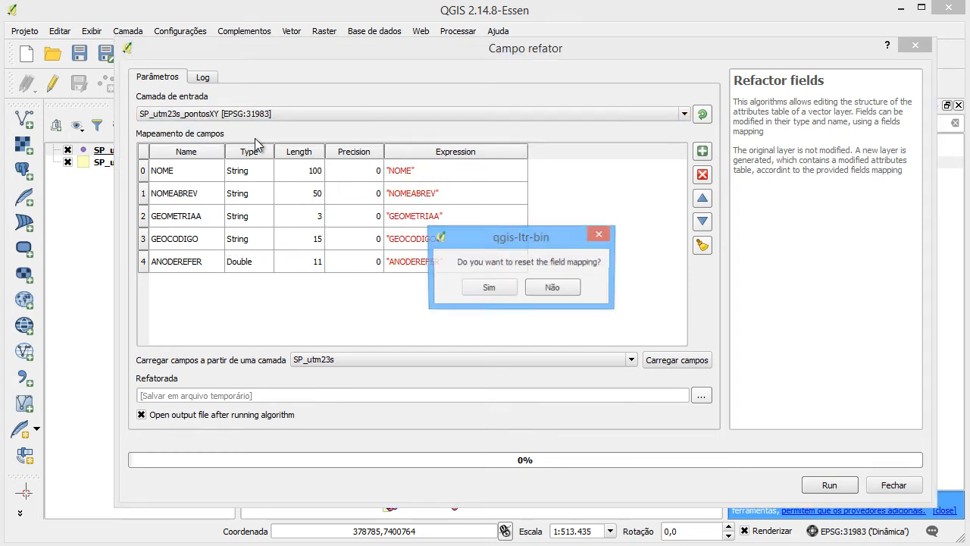
pyautogui.click(489, 288)
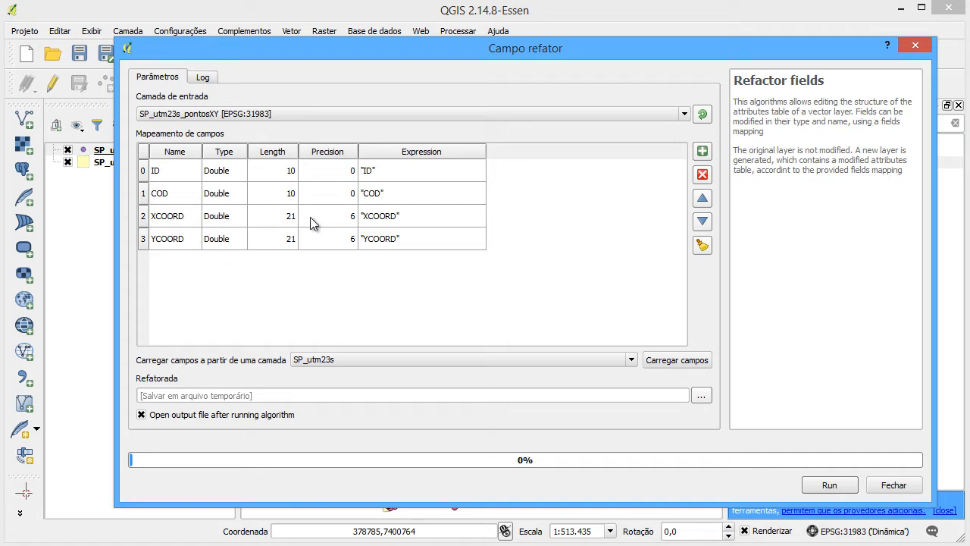
# - Rename the XCOORD field to X and the YCOORD field to Y in the field mapping
pyautogui.click(179, 219)
pyautogui.doubleClick(177, 215)
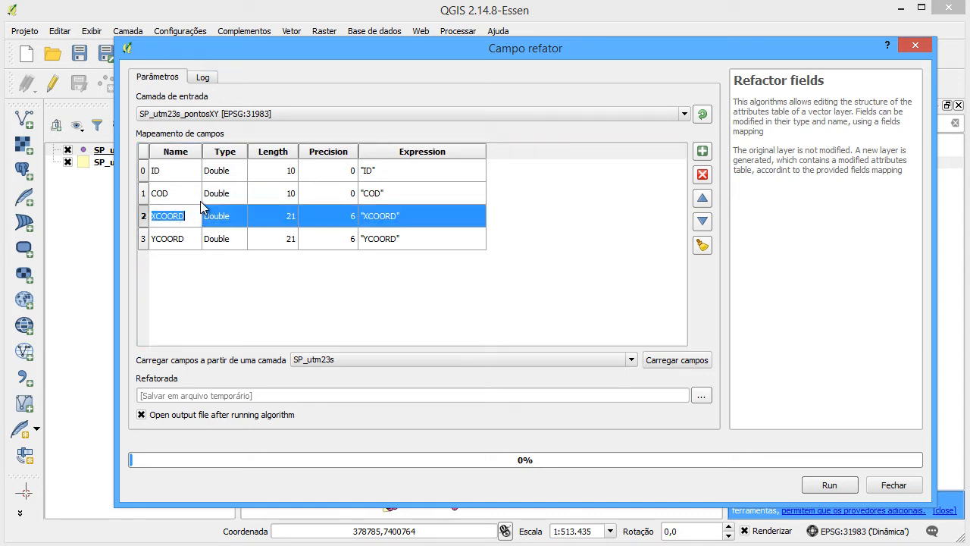
pyautogui.write('X')
pyautogui.click(182, 239)
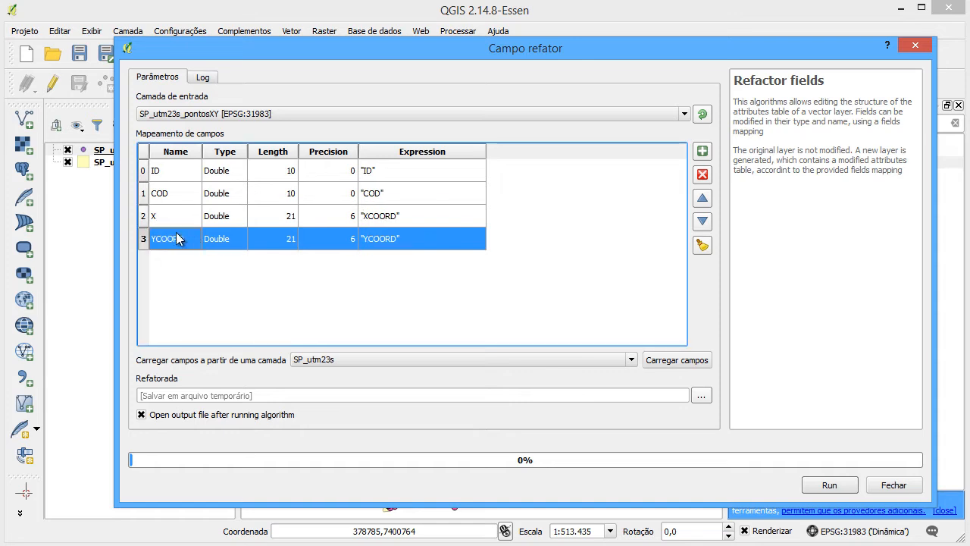
pyautogui.click(175, 233)
pyautogui.write('Y')
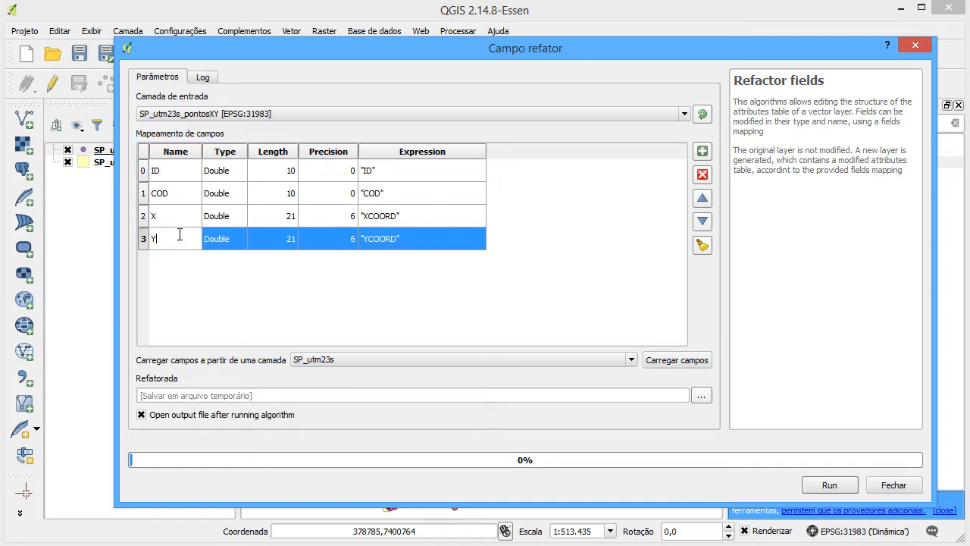
# - Set the length to 15 and the precision to 3 for both the X and Y fields
pyautogui.click(230, 218)
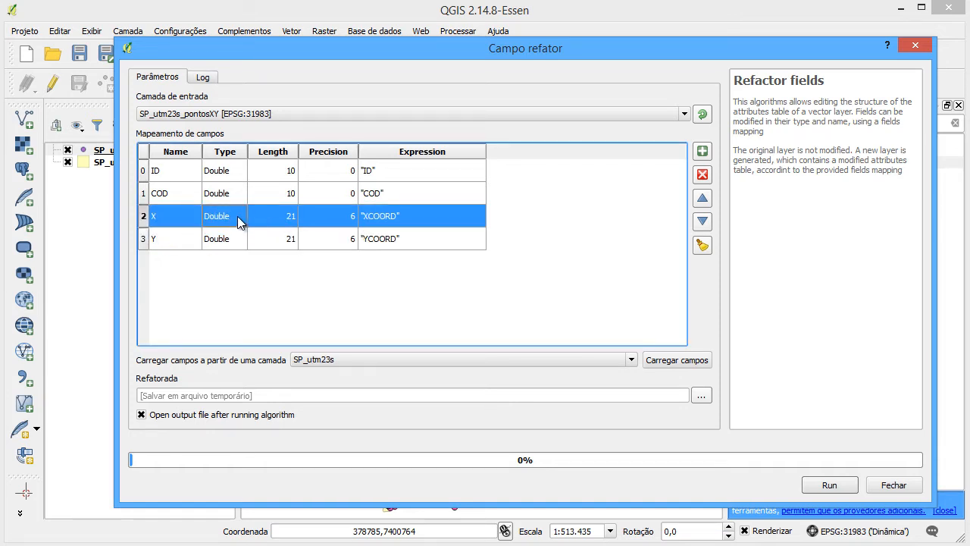
pyautogui.doubleClick(276, 217)
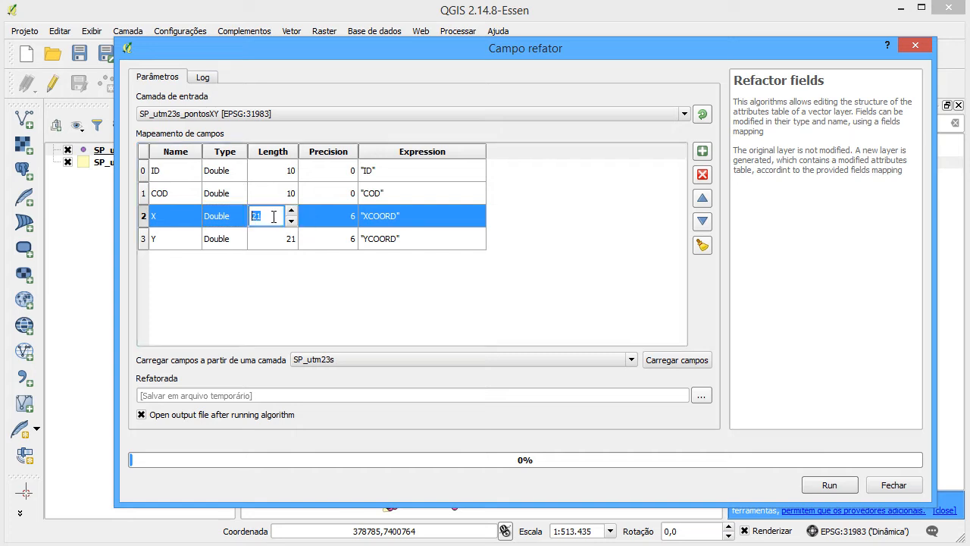
pyautogui.doubleClick(336, 218)
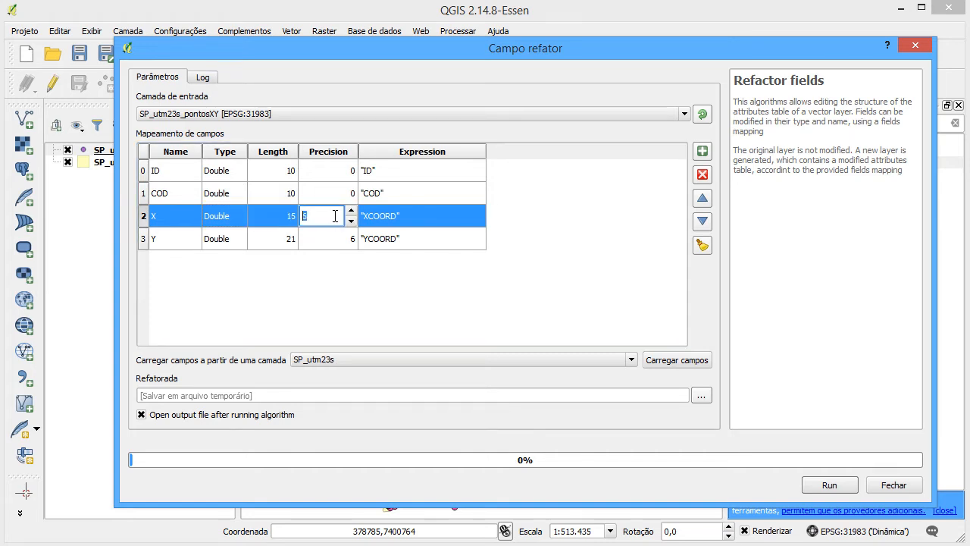
pyautogui.doubleClick(270, 239)
pyautogui.write('15')
pyautogui.doubleClick(333, 241)
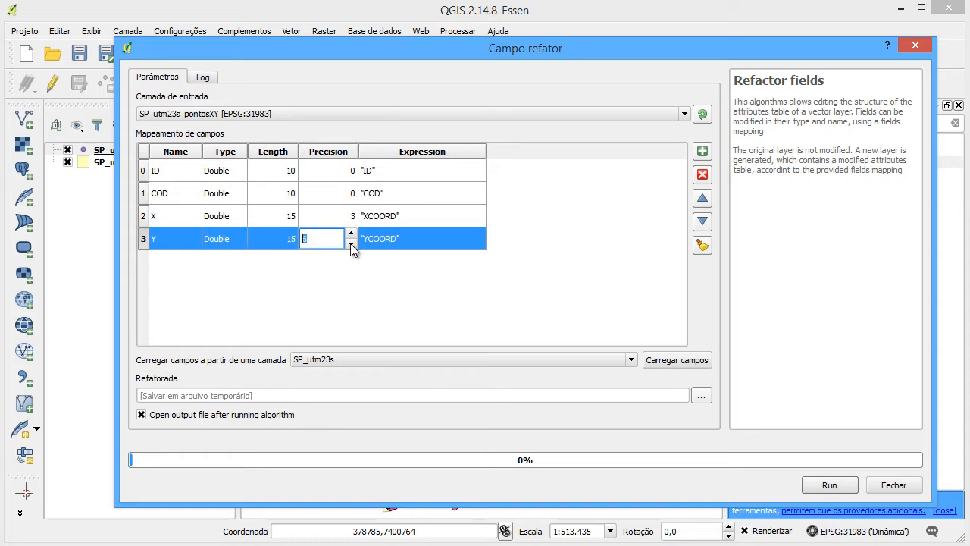
pyautogui.write('3')
pyautogui.click(349, 273)
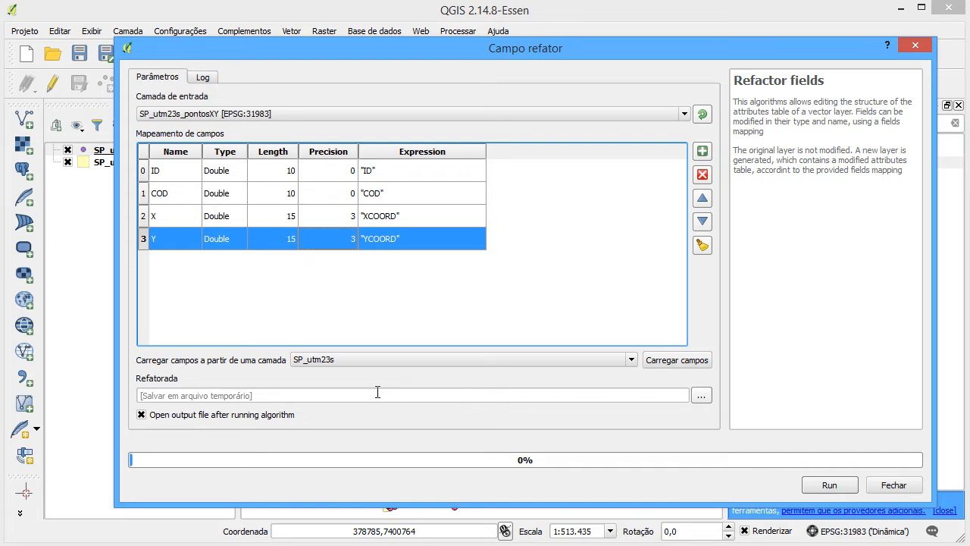
# - Choose to save the refactored output to a file and browse to the folder C:\tmp\pontos_aleatorios
pyautogui.click(701, 394)
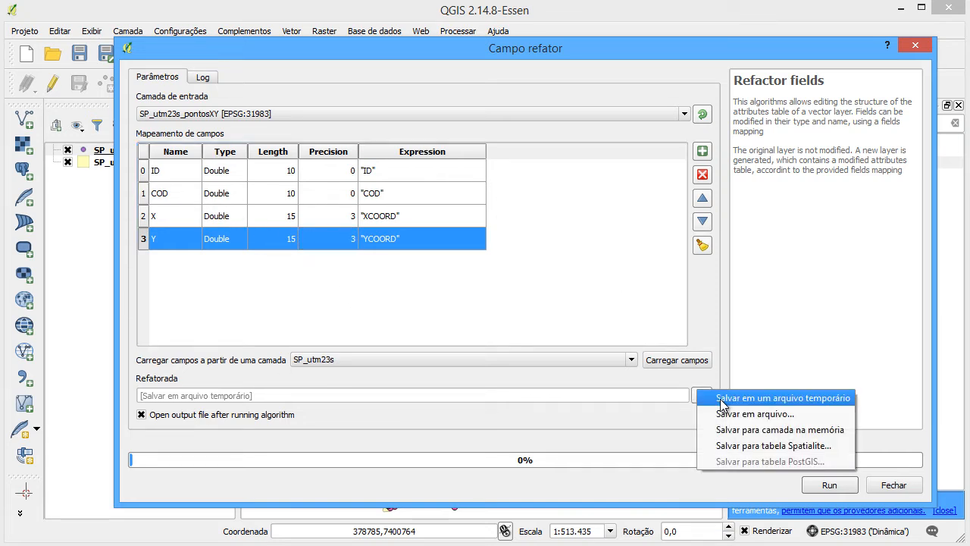
pyautogui.click(761, 419)
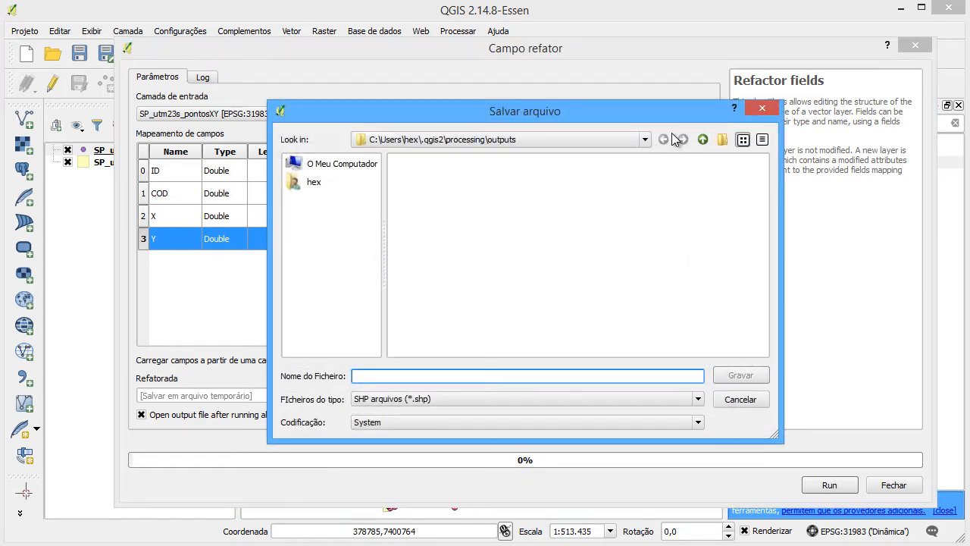
pyautogui.click(606, 140)
pyautogui.click(382, 216)
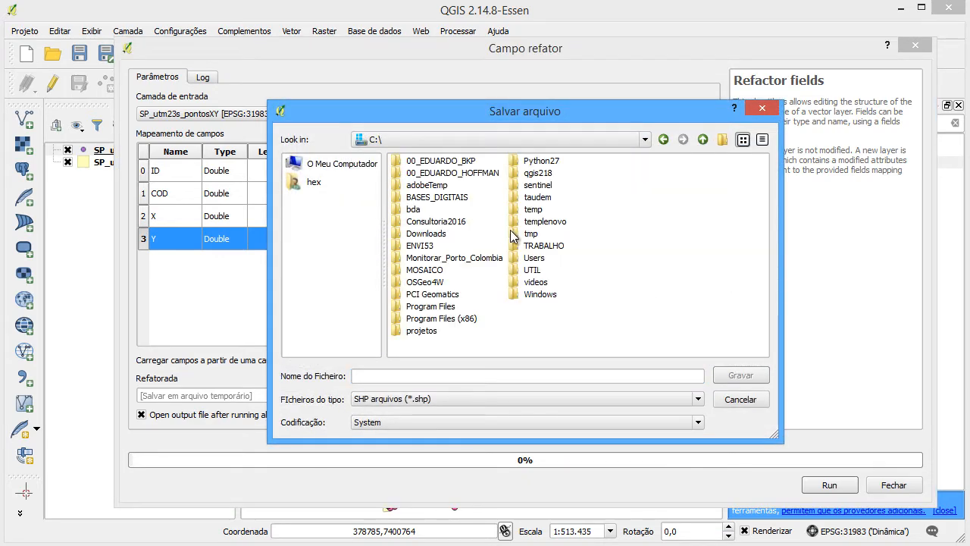
pyautogui.doubleClick(531, 233)
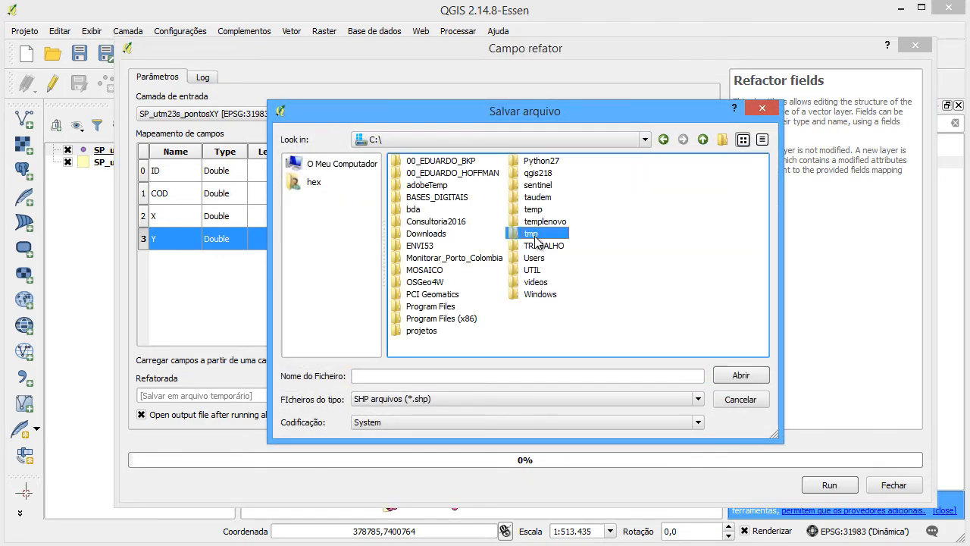
pyautogui.click(593, 349)
pyautogui.click(423, 214)
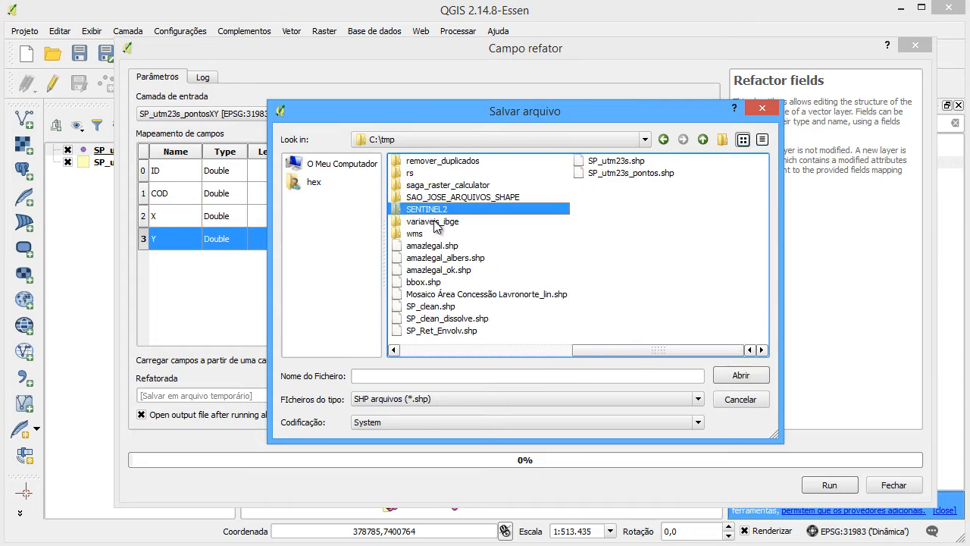
pyautogui.click(437, 222)
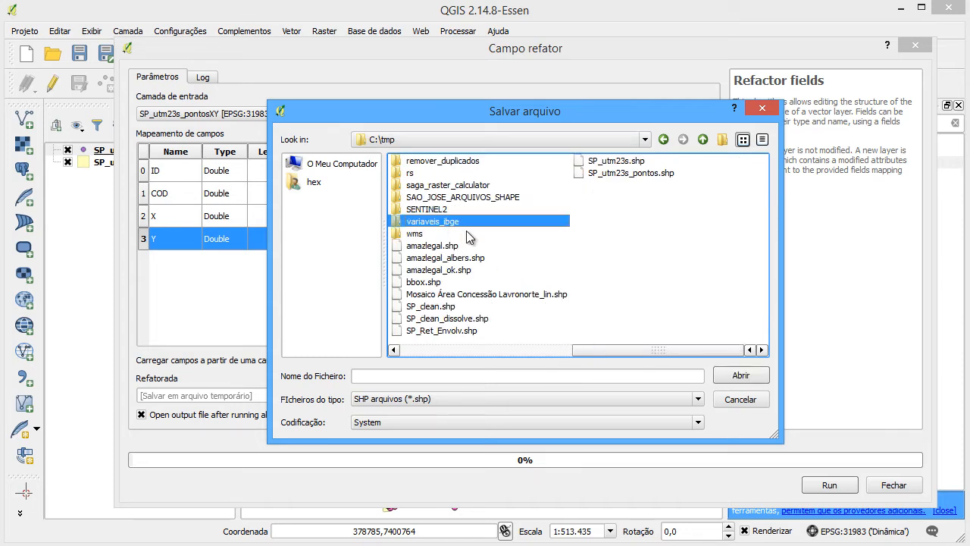
pyautogui.click(535, 350)
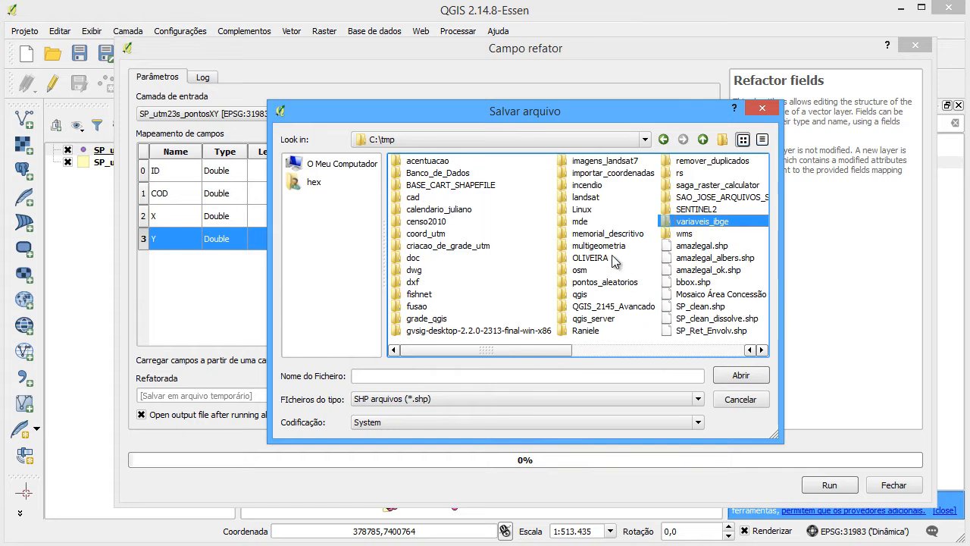
pyautogui.doubleClick(599, 282)
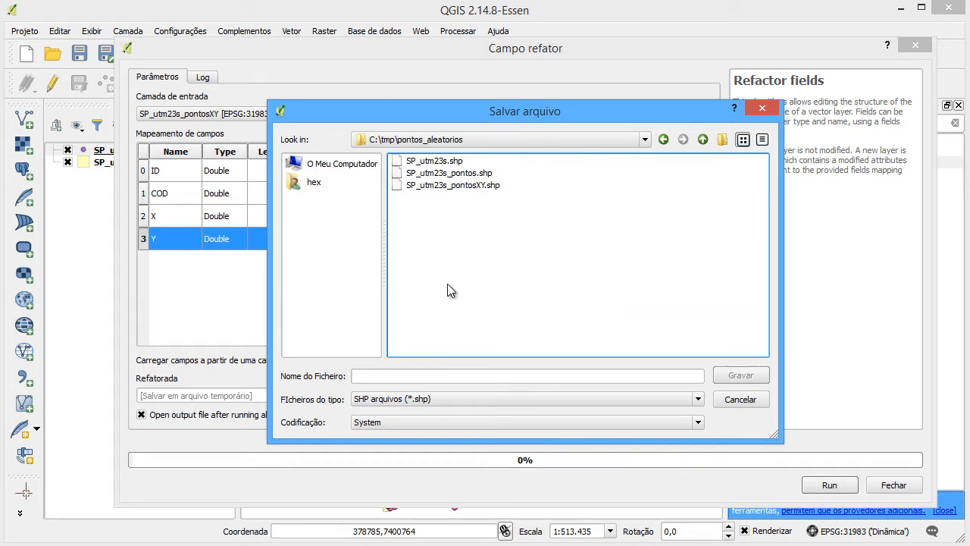
# - Name the output shapefile SP_utm23s_pontosXY_ok.shp, based on the existing pontosXY file name, and run the field refactoring
pyautogui.click(450, 187)
pyautogui.click(435, 375)
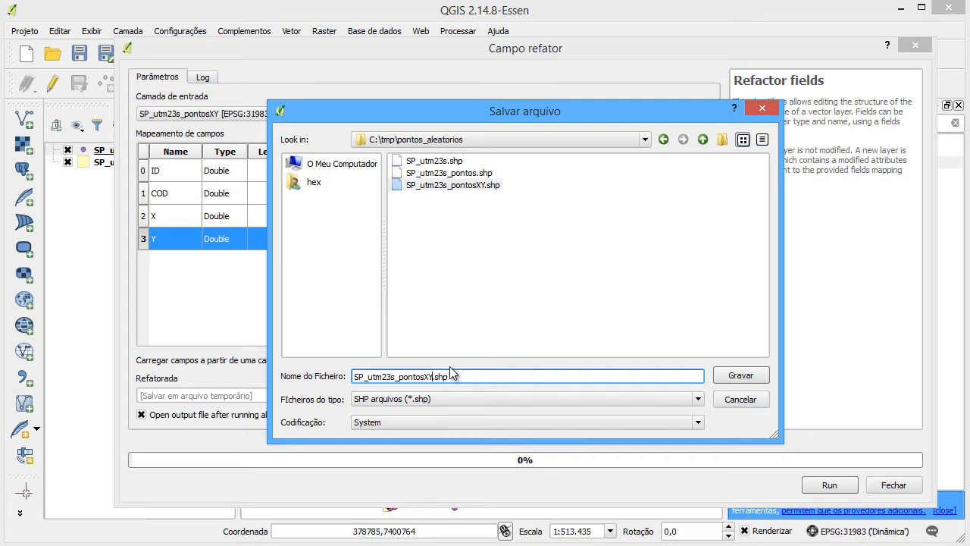
pyautogui.write('_ok')
pyautogui.click(740, 375)
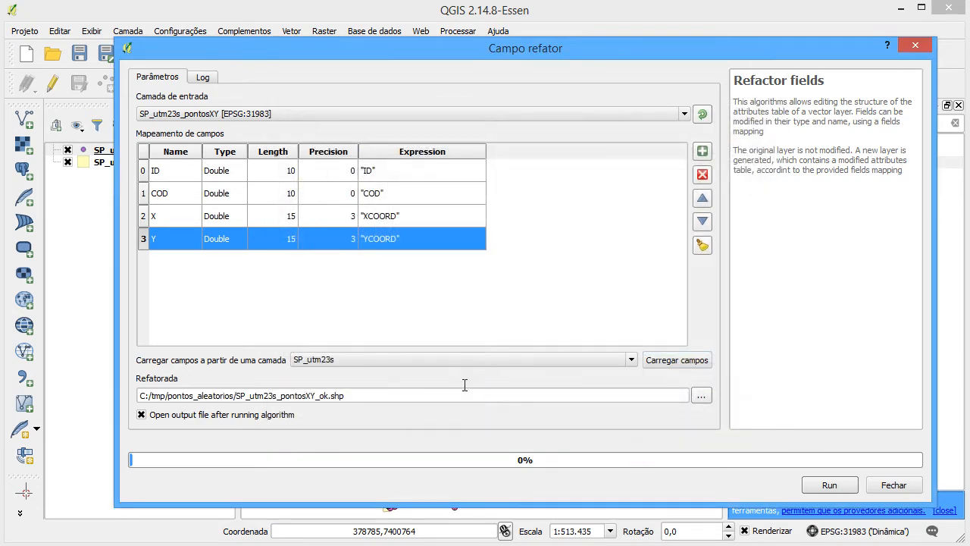
pyautogui.click(812, 486)
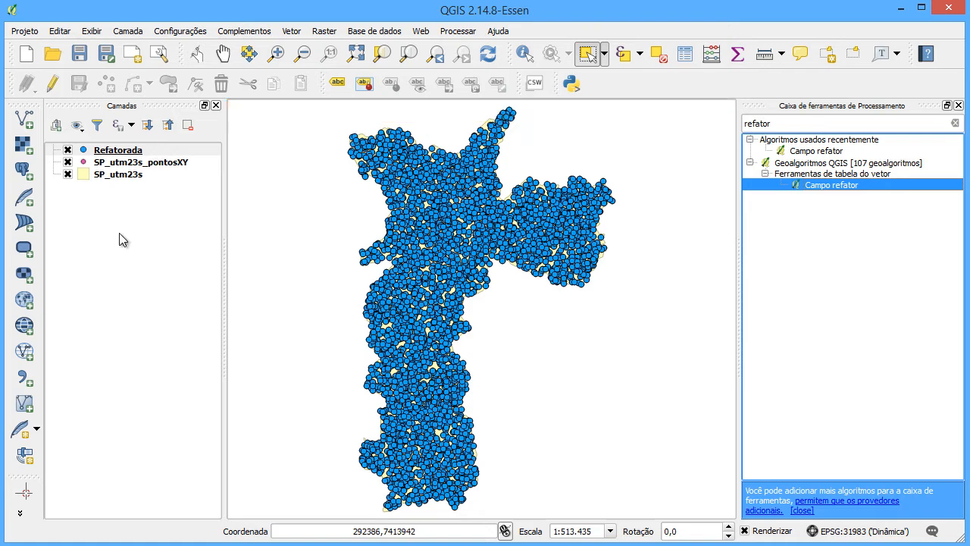
# - Open the attribute table of the Refatorada layer, review its X and Y columns and close it
pyautogui.click(161, 151)
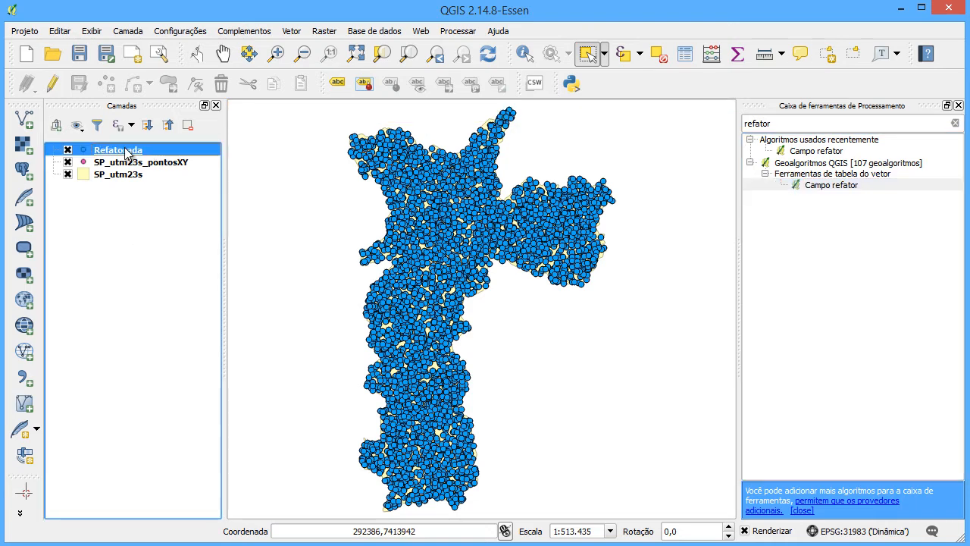
pyautogui.rightClick(124, 150)
pyautogui.click(193, 287)
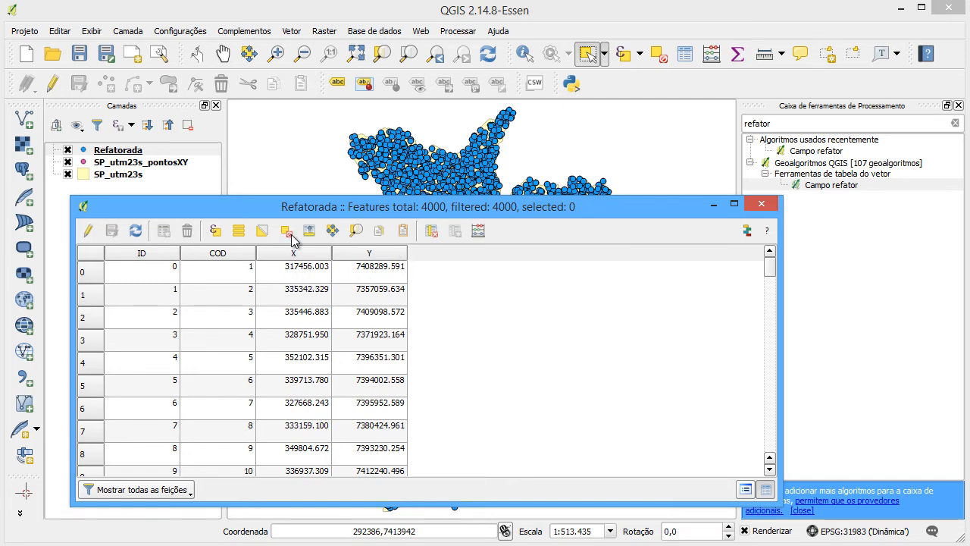
pyautogui.click(761, 204)
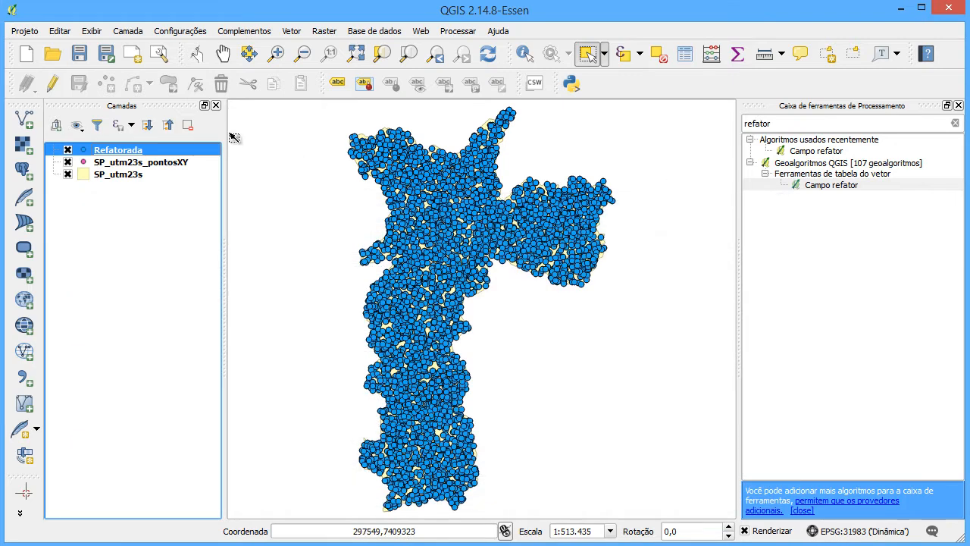
# - Replace the Refatorada layer in the project with the vector file SP_utm23s_pontosXY_ok.shp from the pontos_aleatorios folder
pyautogui.click(188, 124)
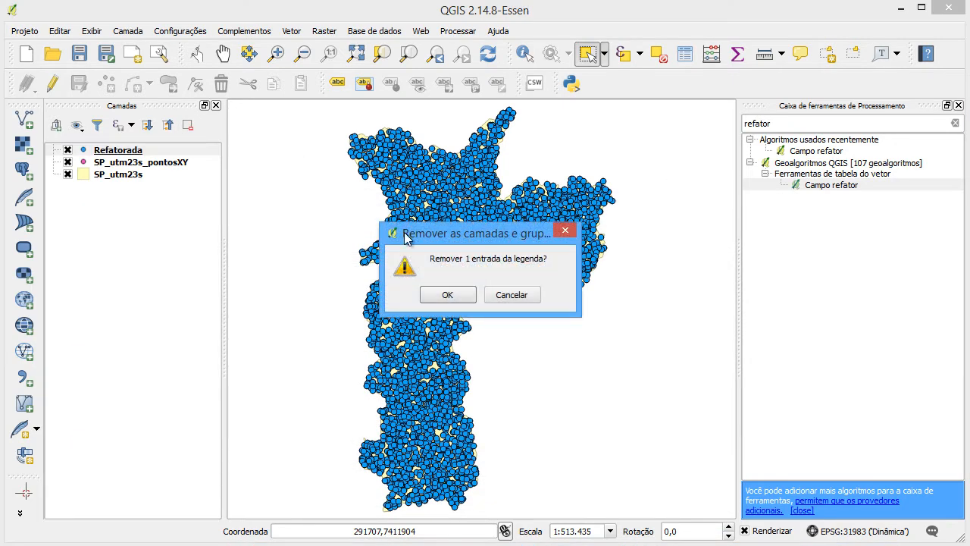
pyautogui.click(447, 294)
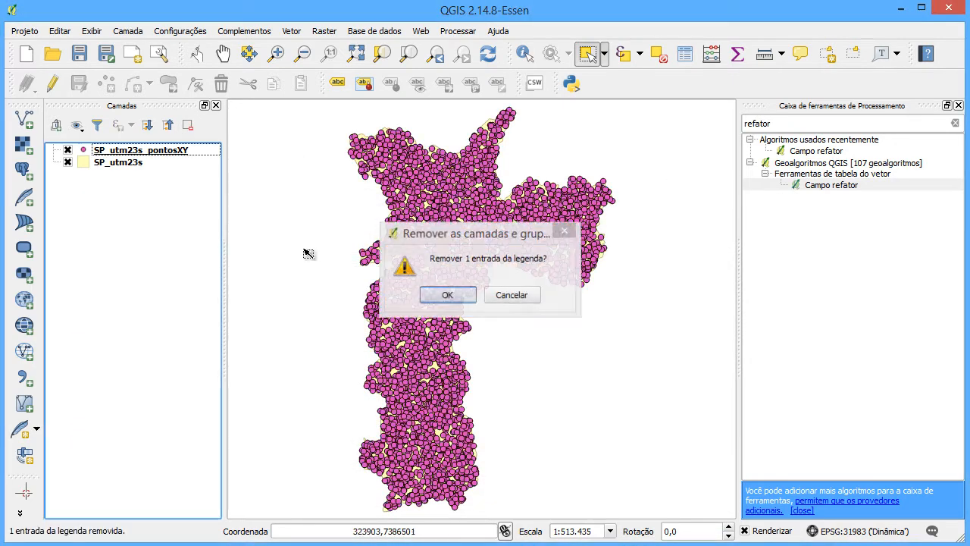
pyautogui.click(32, 127)
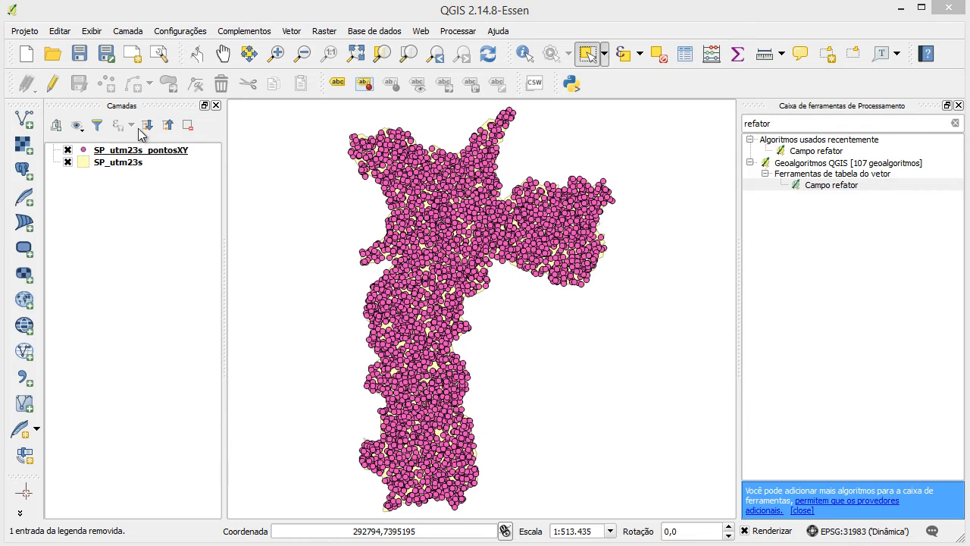
pyautogui.click(526, 248)
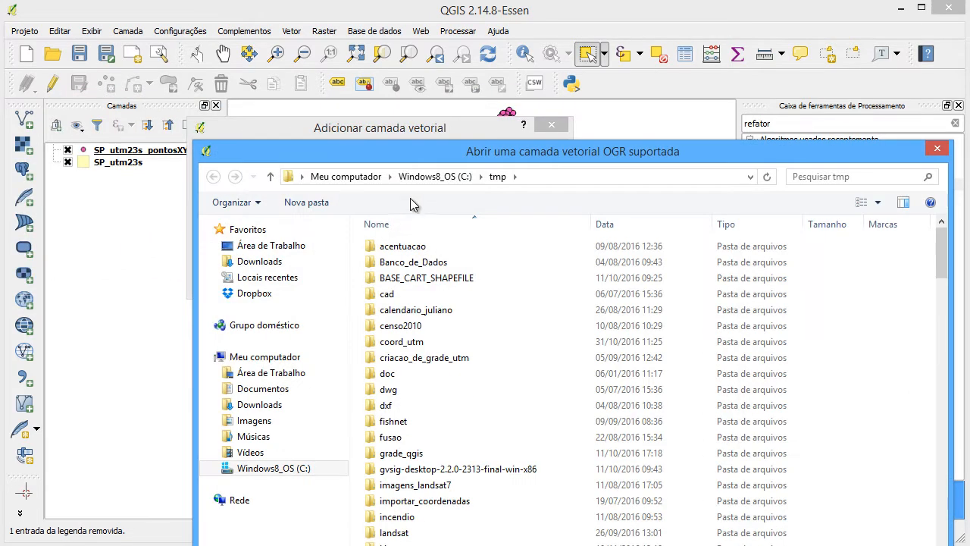
pyautogui.scroll(-4, 333, 387)
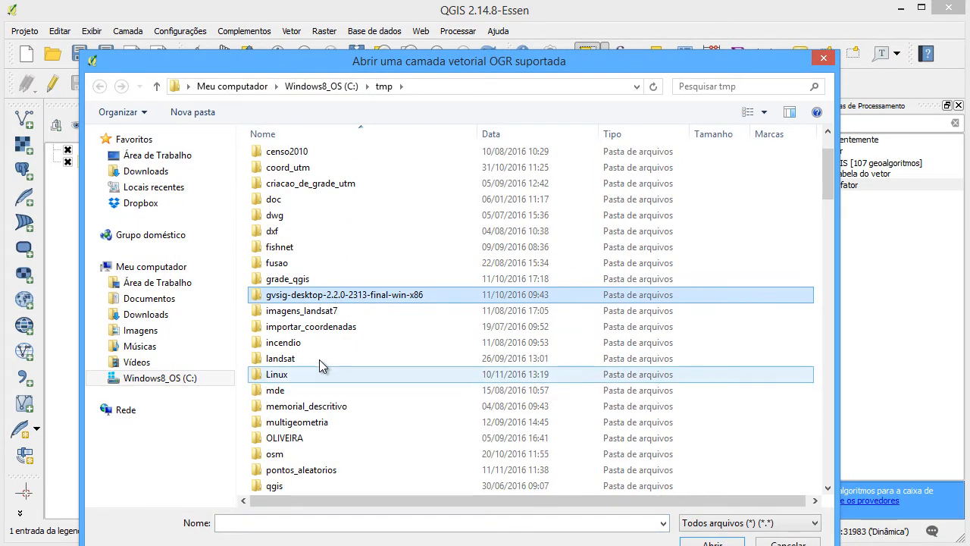
pyautogui.doubleClick(314, 375)
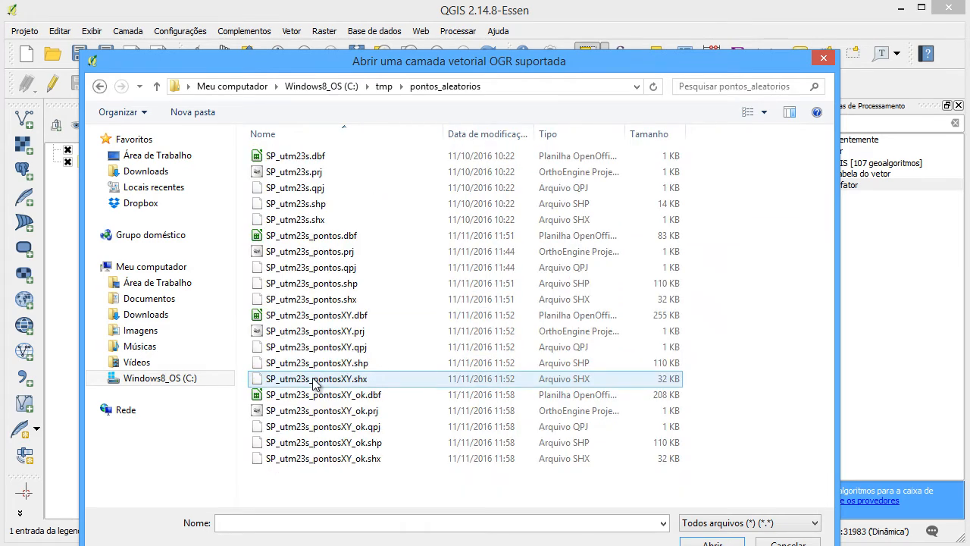
pyautogui.click(382, 443)
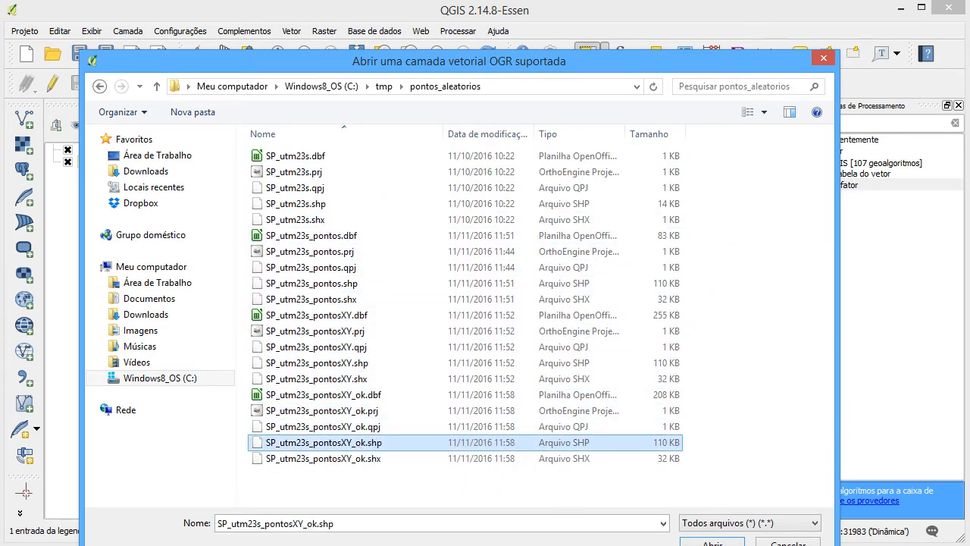
pyautogui.click(712, 542)
pyautogui.click(415, 279)
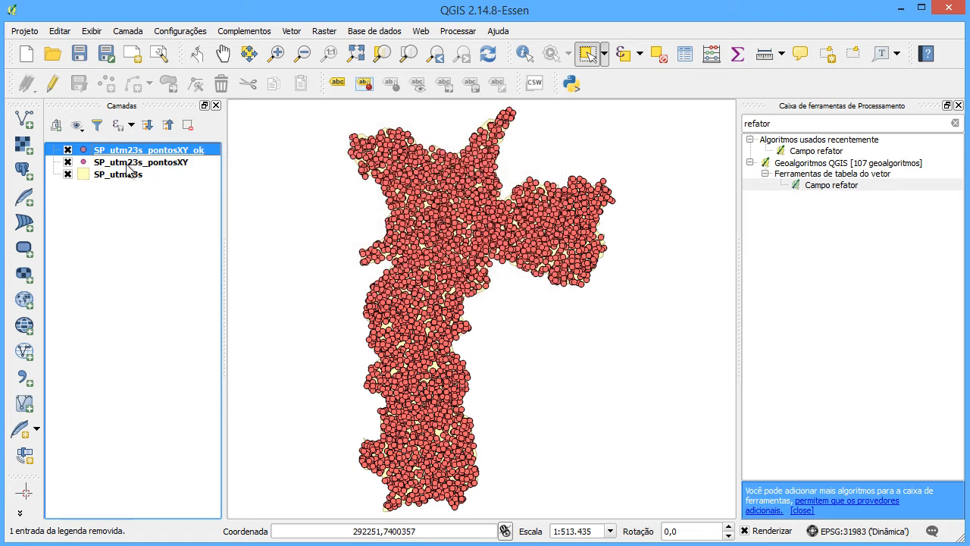
# - Hide the SP_utm23s_pontosXY layer, then review the attribute table of SP_utm23s_pontosXY_ok and close it
pyautogui.click(129, 163)
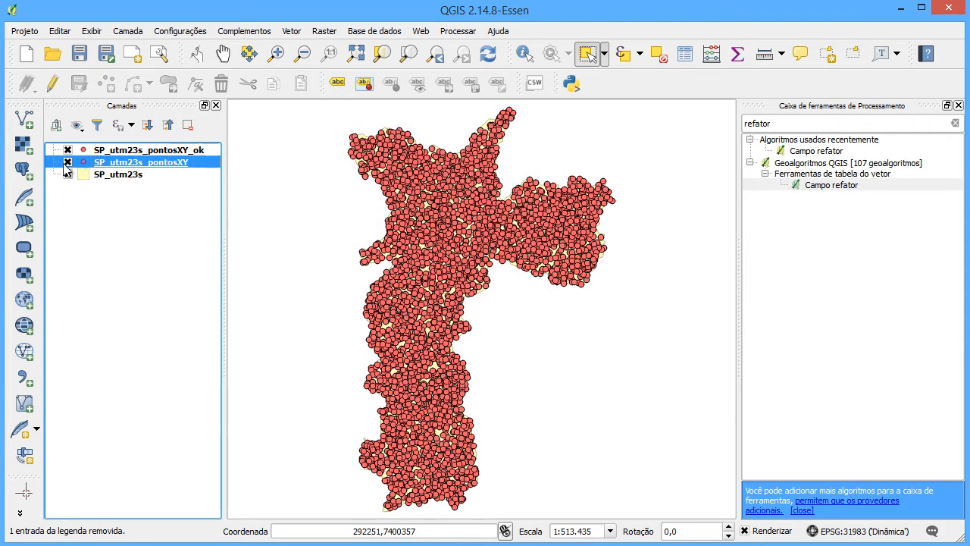
pyautogui.click(67, 162)
pyautogui.rightClick(150, 147)
pyautogui.click(249, 287)
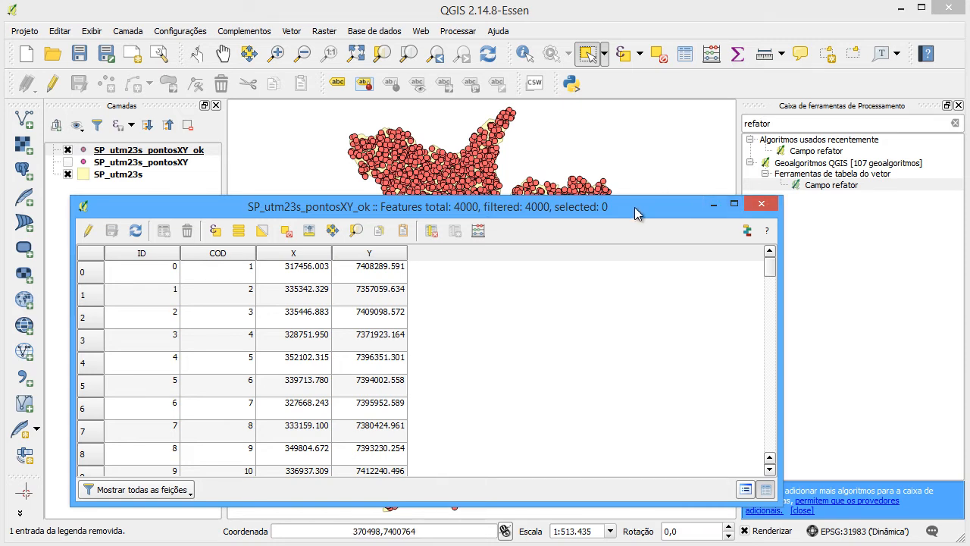
pyautogui.click(761, 203)
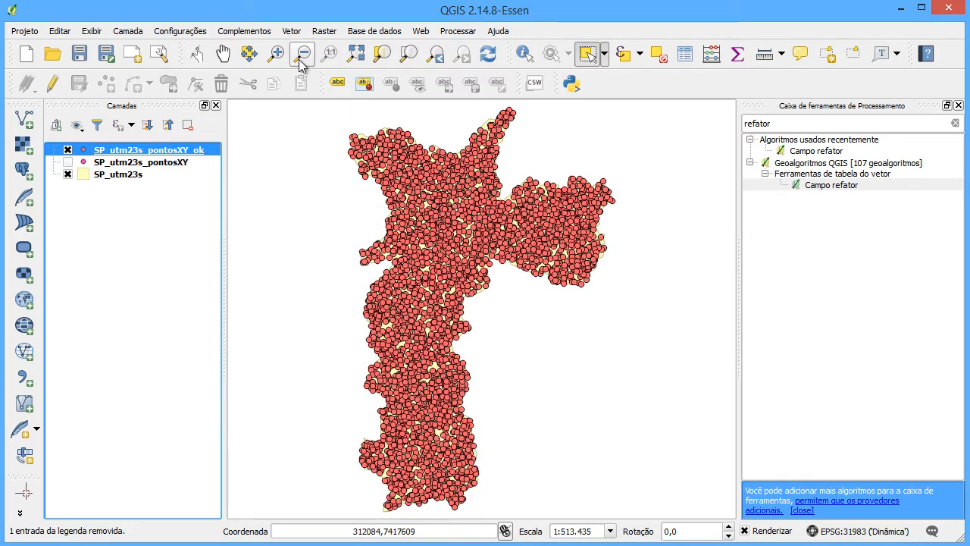
# - Zoom in on the northwest part of the São Paulo polygon and examine the random points along its boundary
pyautogui.click(276, 53)
pyautogui.moveTo(338, 125); pyautogui.dragTo(433, 191)
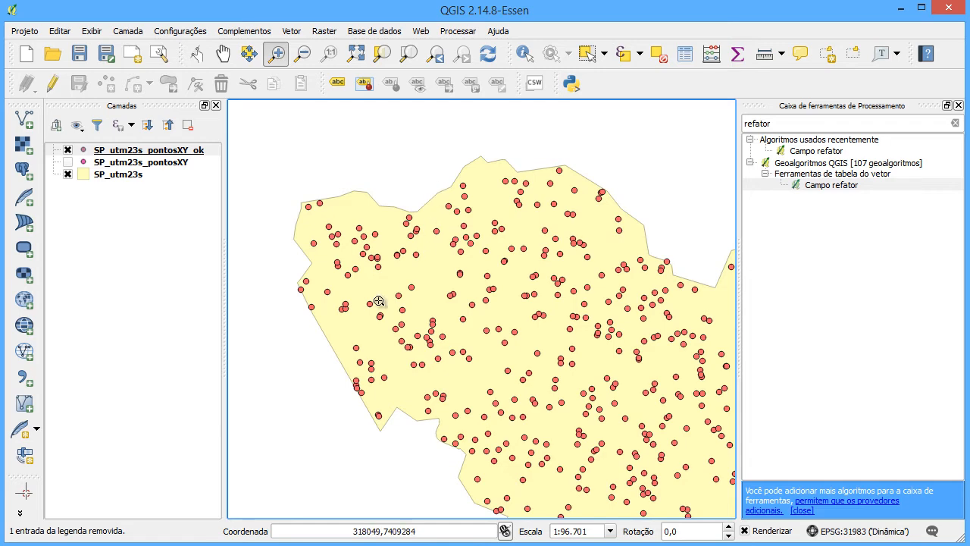
pyautogui.moveTo(551, 293); pyautogui.dragTo(441, 300)
pyautogui.moveTo(643, 331); pyautogui.dragTo(232, 264)
pyautogui.moveTo(604, 326); pyautogui.dragTo(502, 336)
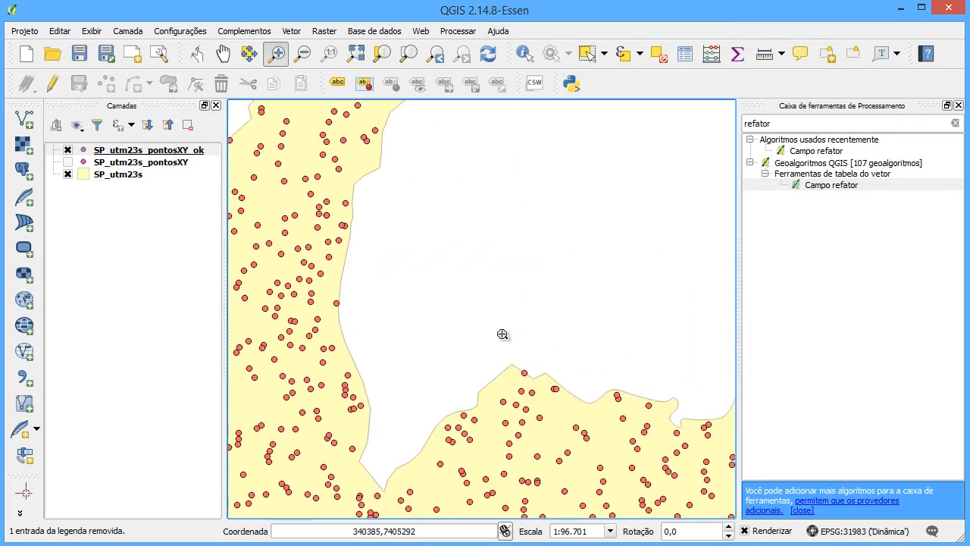
# - Examine the random points along the northeast boundary of the São Paulo polygon up close
pyautogui.moveTo(682, 439); pyautogui.dragTo(494, 274)
pyautogui.moveTo(678, 353); pyautogui.dragTo(505, 305)
pyautogui.moveTo(481, 356); pyautogui.dragTo(500, 379)
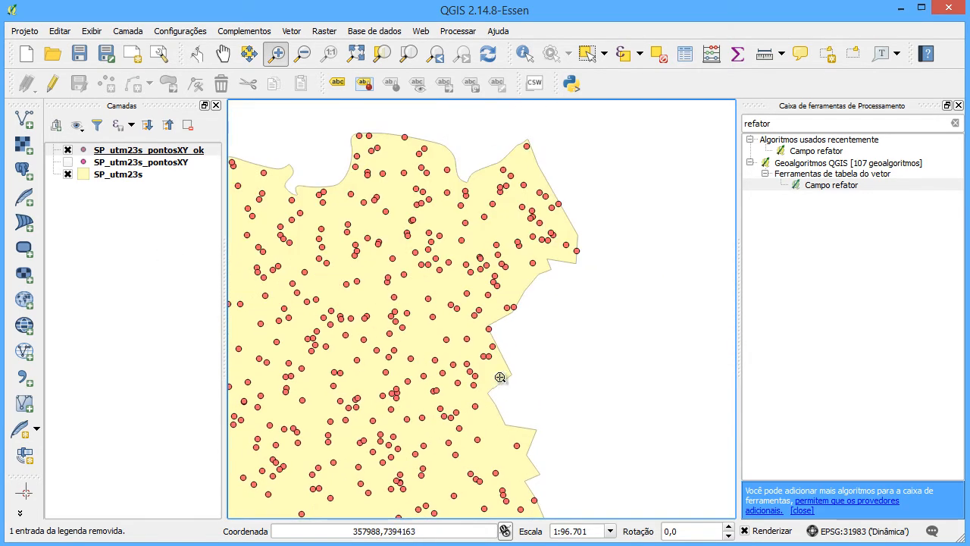
pyautogui.moveTo(553, 223); pyautogui.dragTo(606, 280)
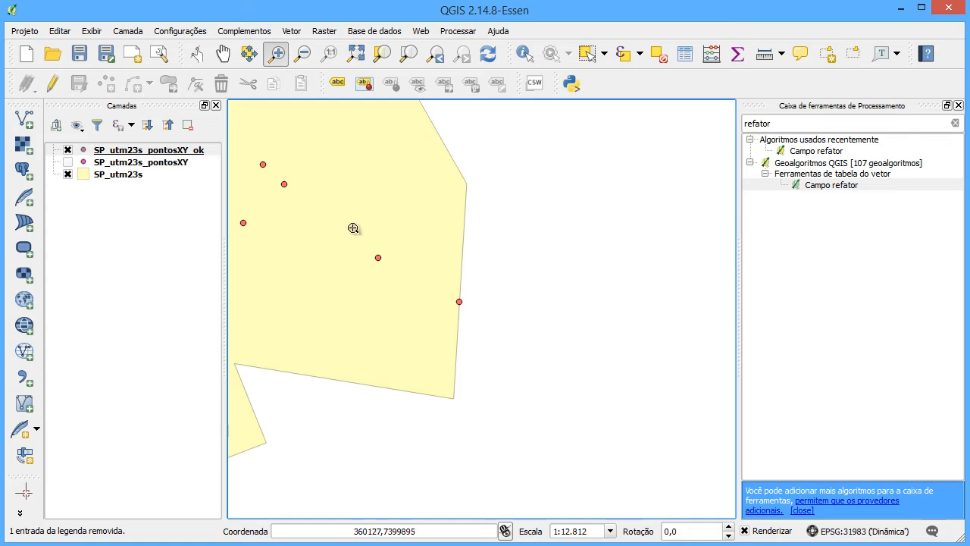
# - Open the attribute table of SP_utm23s_pontosXY_ok, review its COD, X and Y columns and close it
pyautogui.click(135, 153)
pyautogui.rightClick(136, 152)
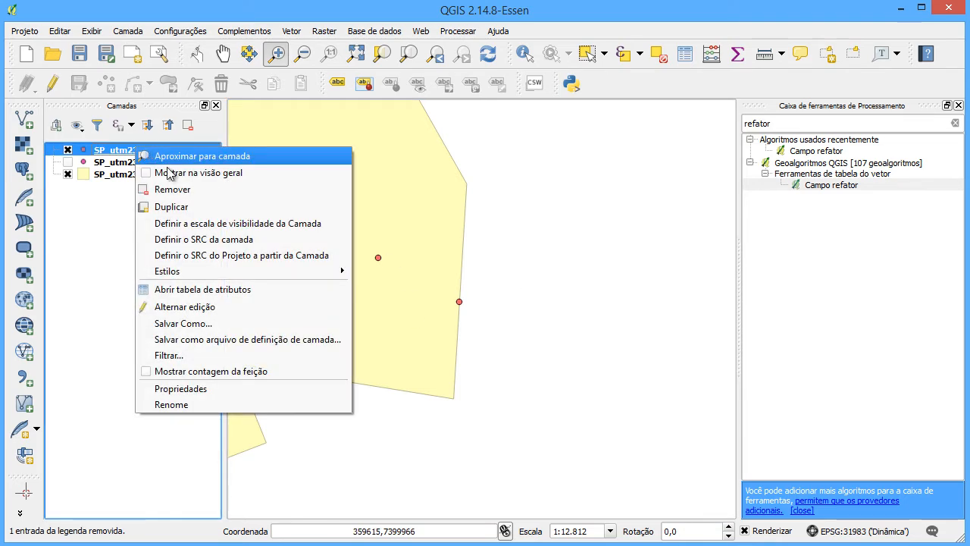
pyautogui.click(250, 289)
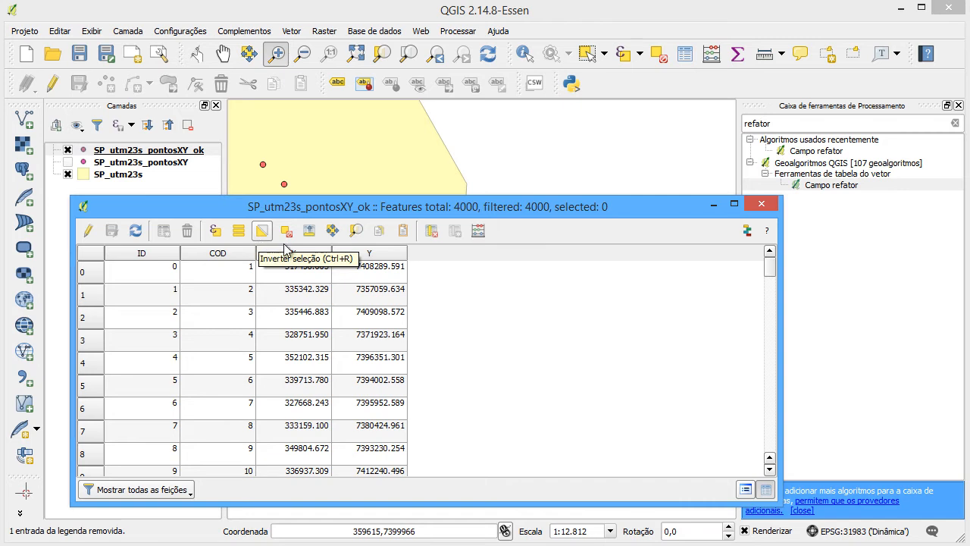
pyautogui.moveTo(594, 196); pyautogui.dragTo(647, 142)
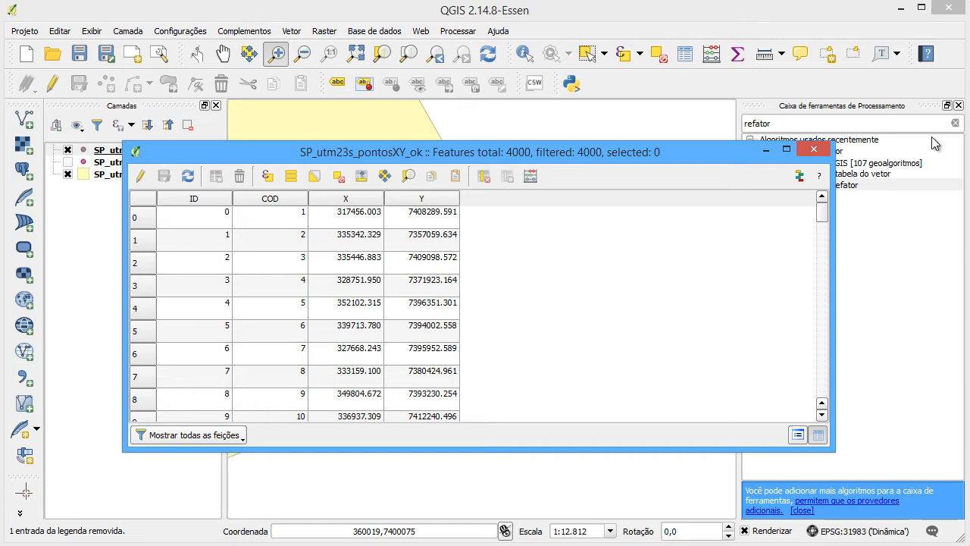
pyautogui.click(814, 149)
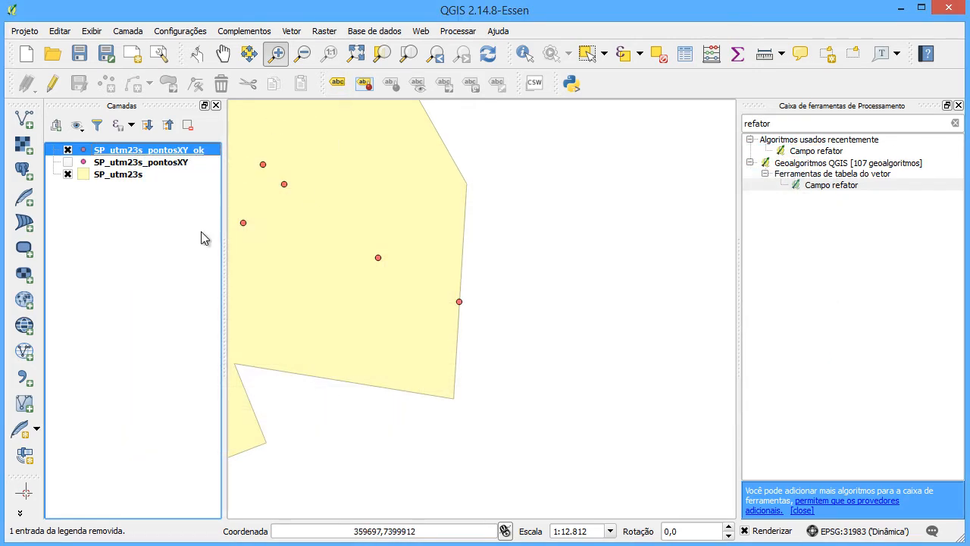
# - Start exporting the SP_utm23s_pontosXY_ok layer with the format Valor Separado por Vírgula [CSV]
pyautogui.rightClick(179, 154)
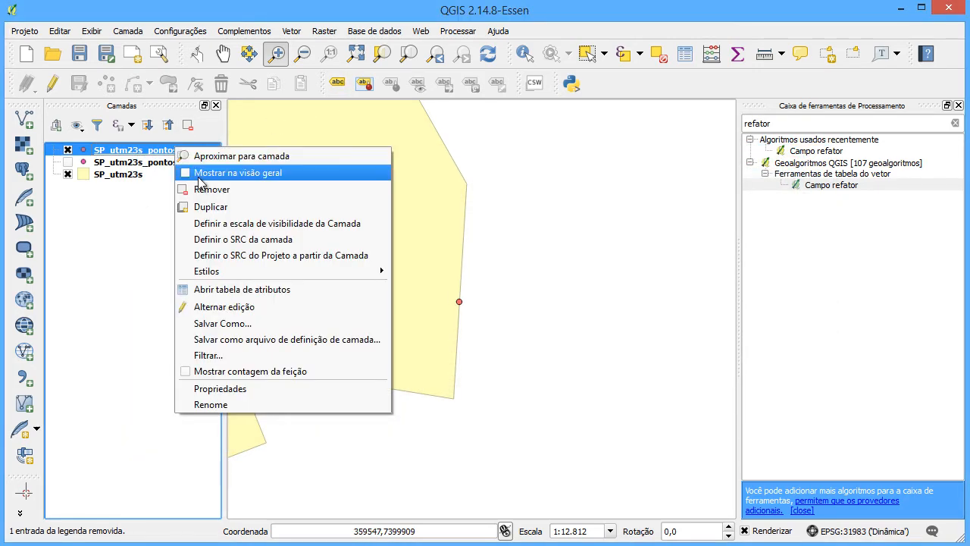
pyautogui.click(146, 169)
pyautogui.click(130, 156)
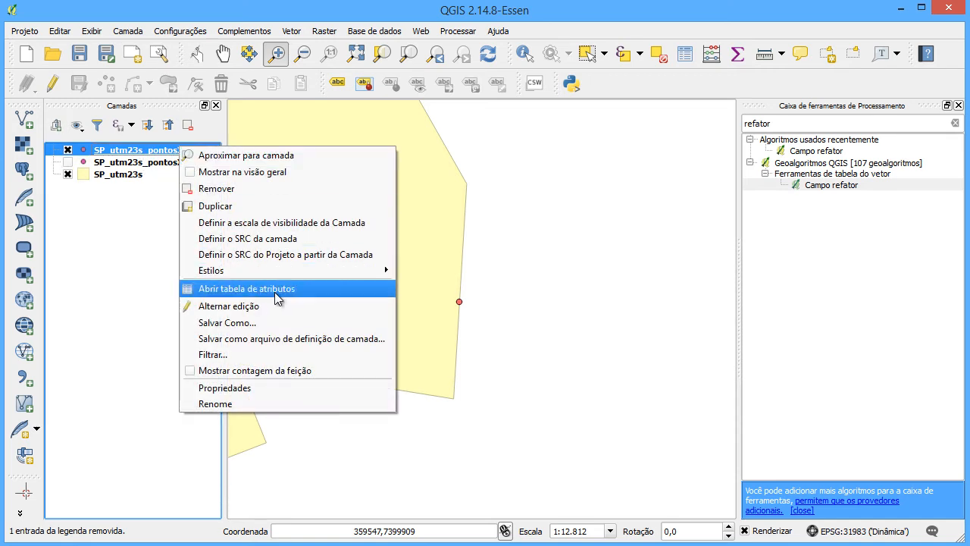
pyautogui.click(296, 322)
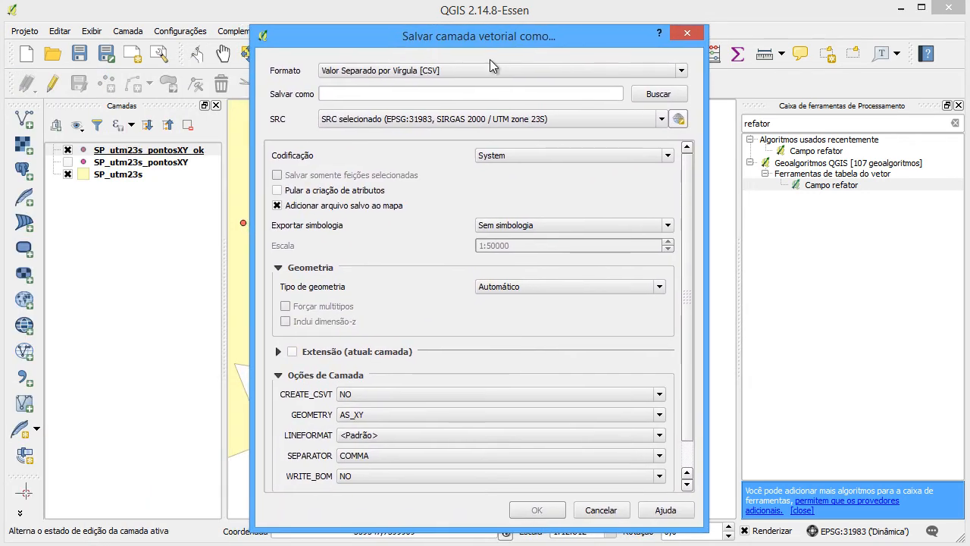
pyautogui.click(423, 71)
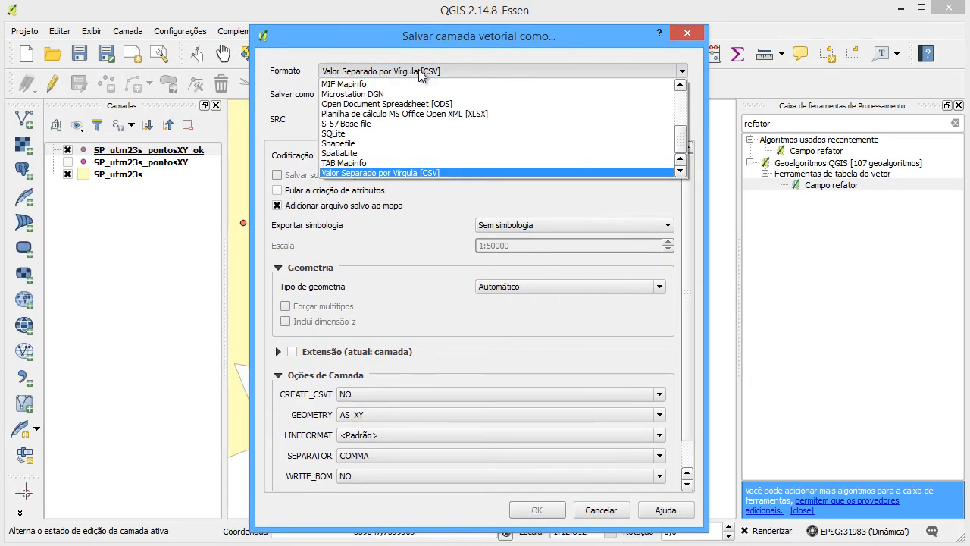
pyautogui.click(409, 173)
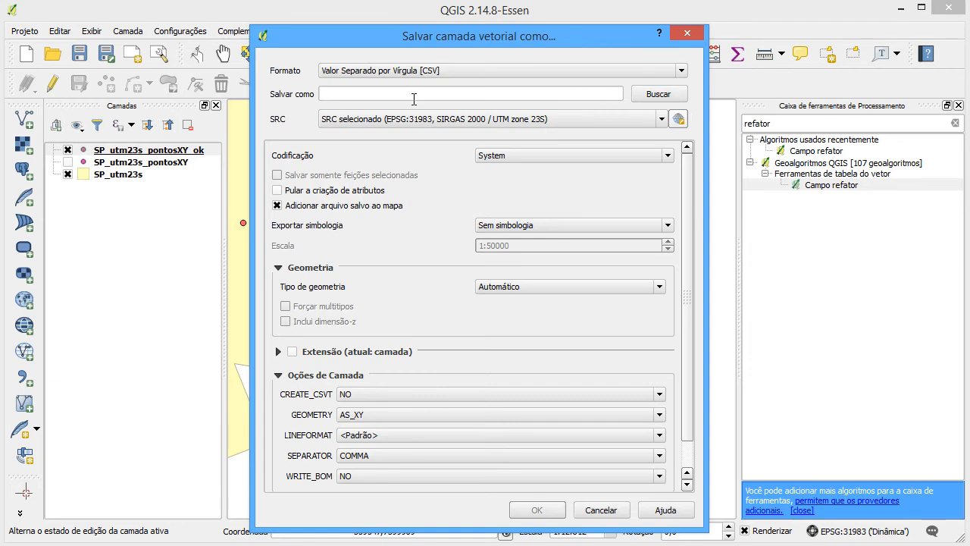
# - Set the export file to SP_utm23s_pontosXY_ok.csv in the pontos_aleatorios folder
pyautogui.click(657, 94)
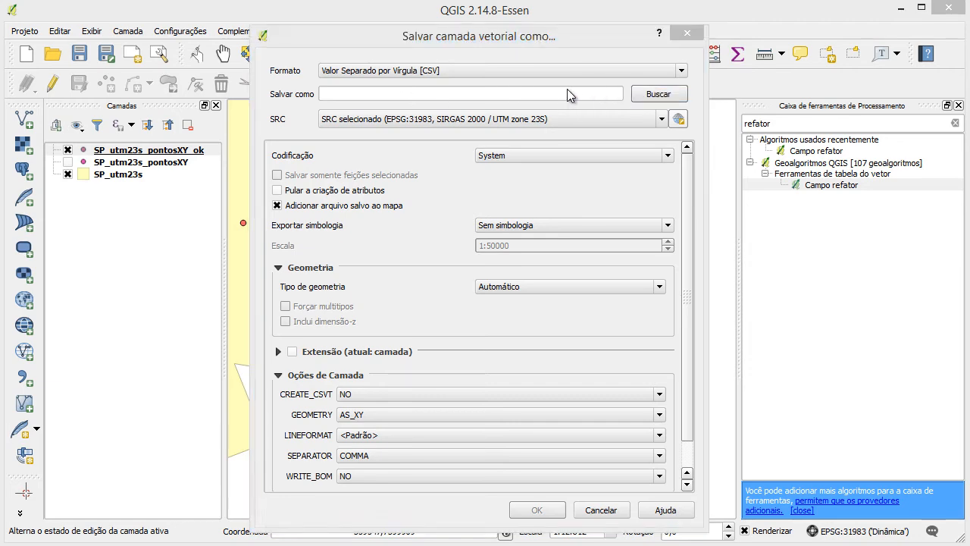
pyautogui.moveTo(378, 61); pyautogui.dragTo(228, 25)
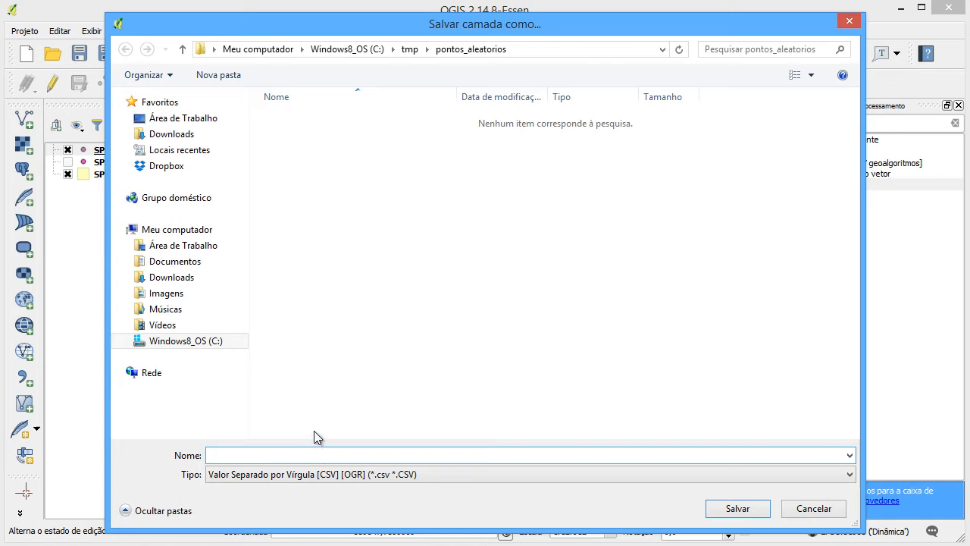
pyautogui.write('SP')
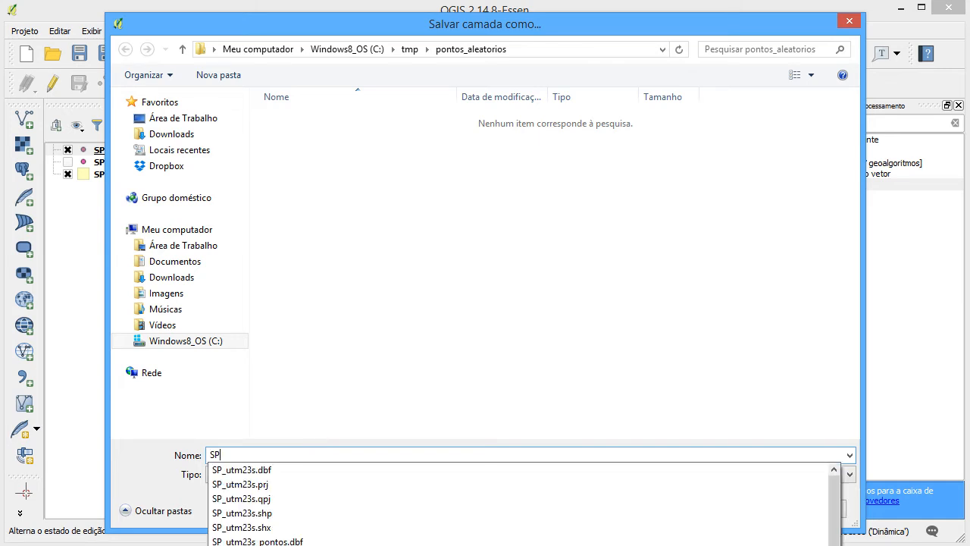
pyautogui.scroll(-1, 257, 519)
pyautogui.click(257, 544)
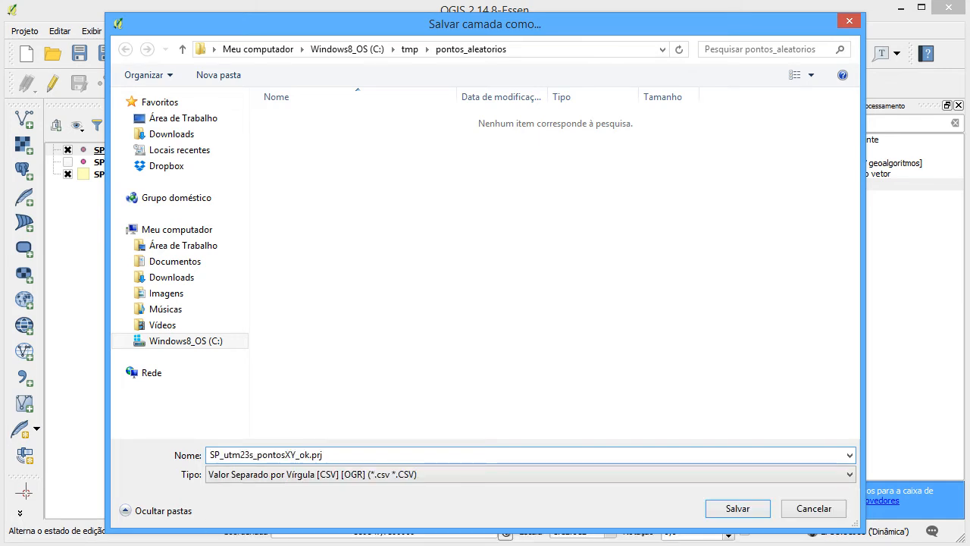
pyautogui.click(323, 457)
pyautogui.doubleClick(321, 456)
pyautogui.click(327, 454)
pyautogui.write('csv')
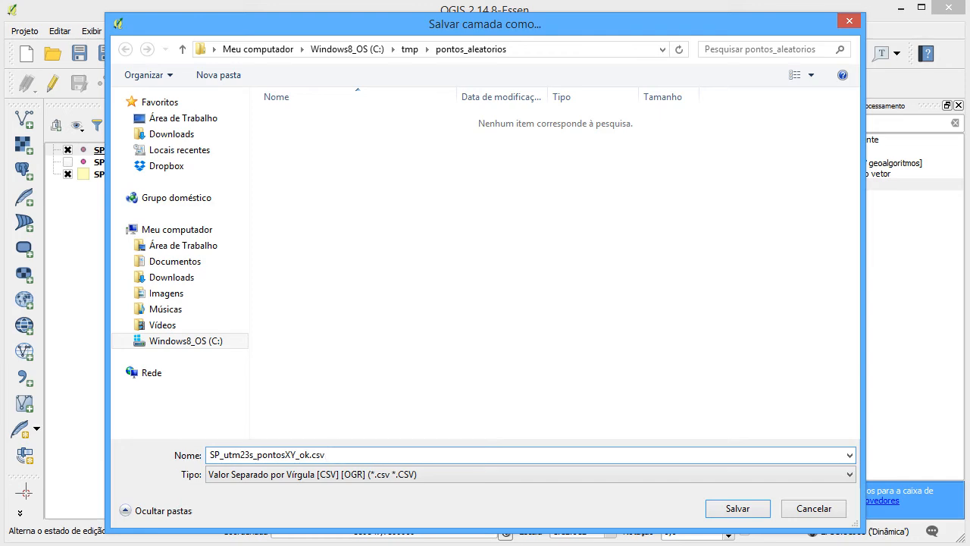
pyautogui.click(741, 508)
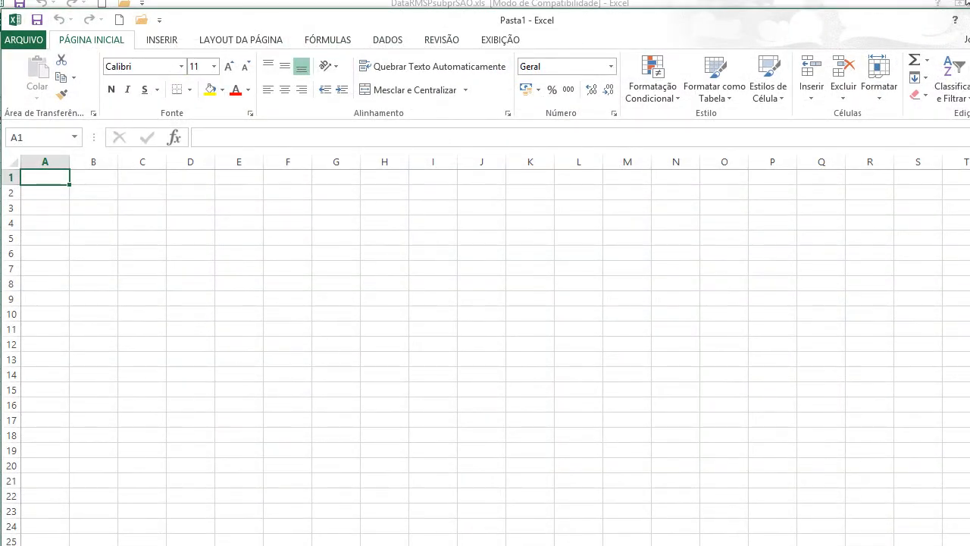
# - Switch to Excel with a blank workbook and fit its window to the screen
pyautogui.click(969, 3)
pyautogui.moveTo(881, 19)
pyautogui.mouseDown()
pyautogui.moveTo(783, 8)
pyautogui.moveTo(891, 13)
pyautogui.mouseUp()
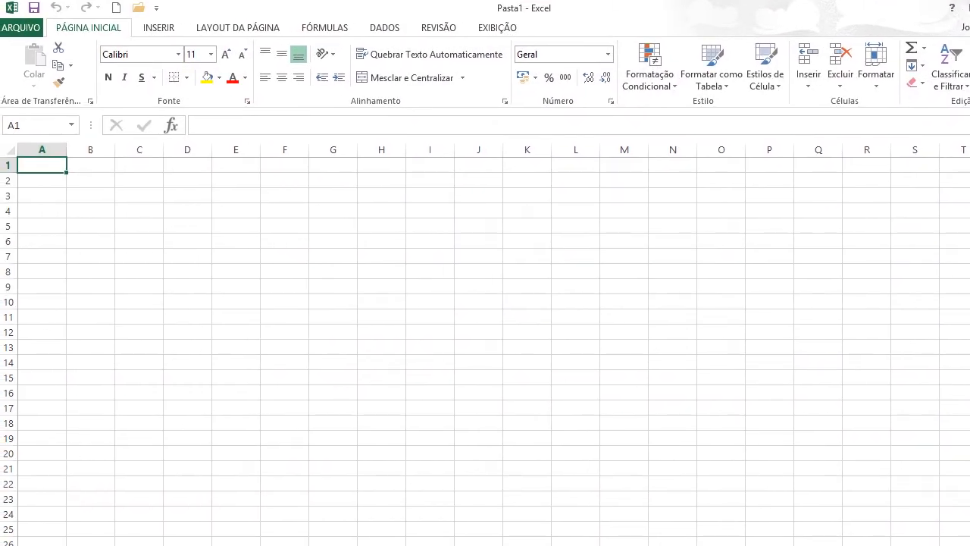
pyautogui.moveTo(969, 545); pyautogui.dragTo(969, 545)
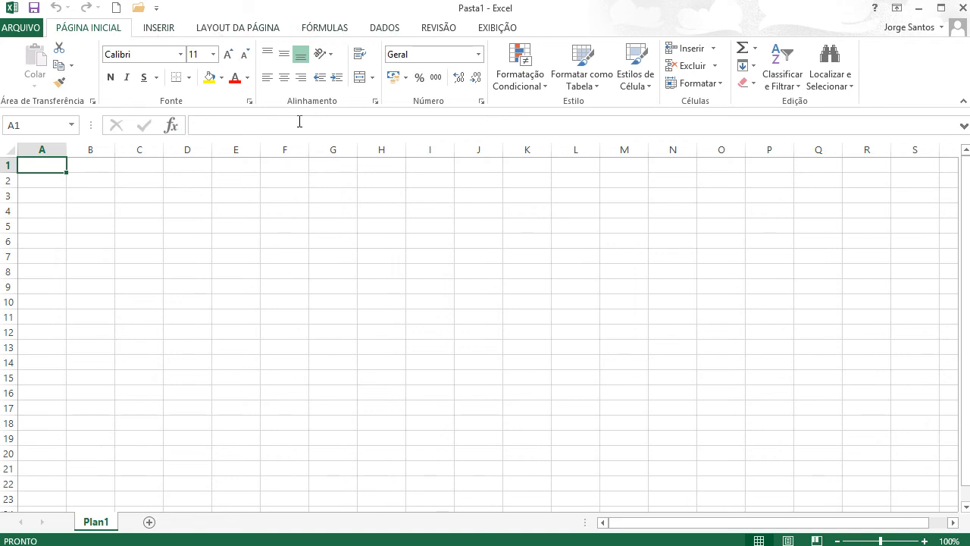
pyautogui.click(383, 27)
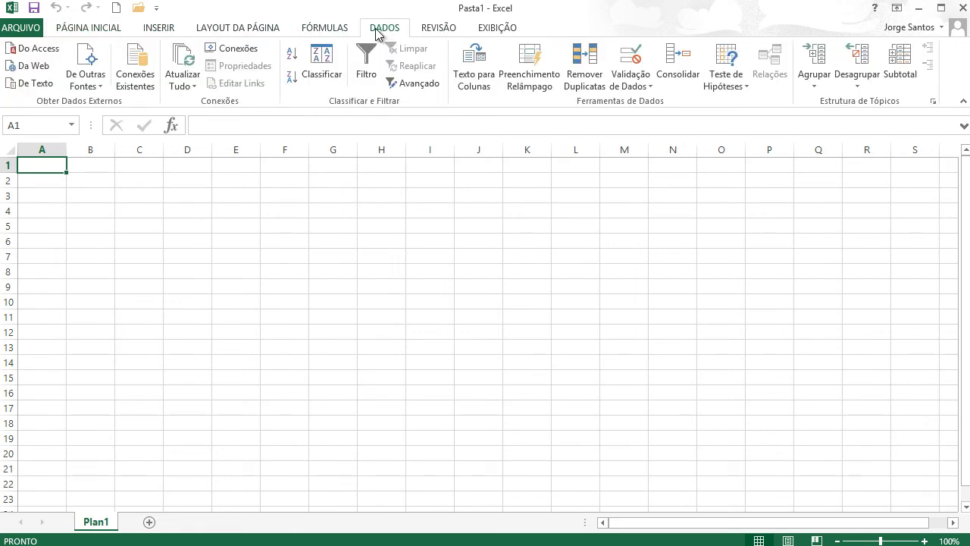
pyautogui.click(43, 86)
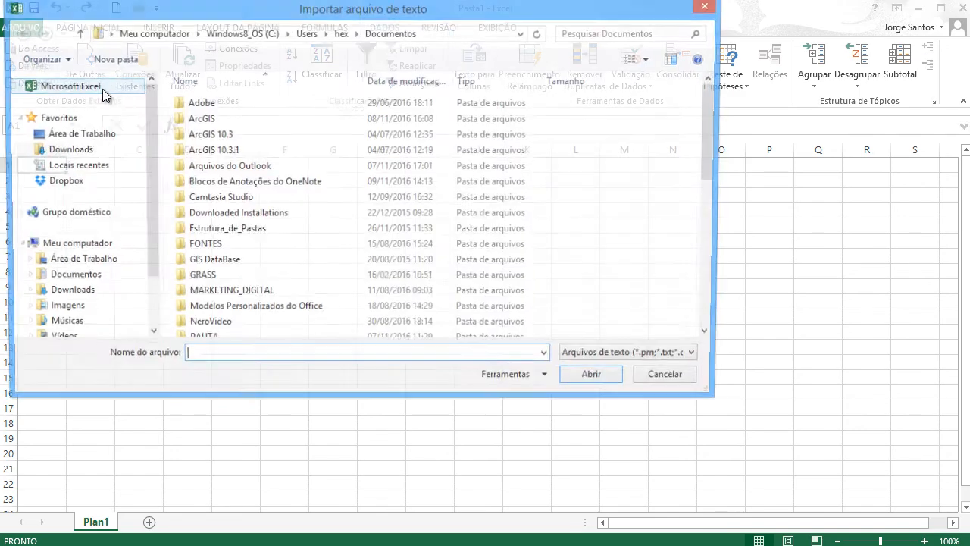
pyautogui.moveTo(243, 18); pyautogui.dragTo(291, 79)
pyautogui.click(294, 95)
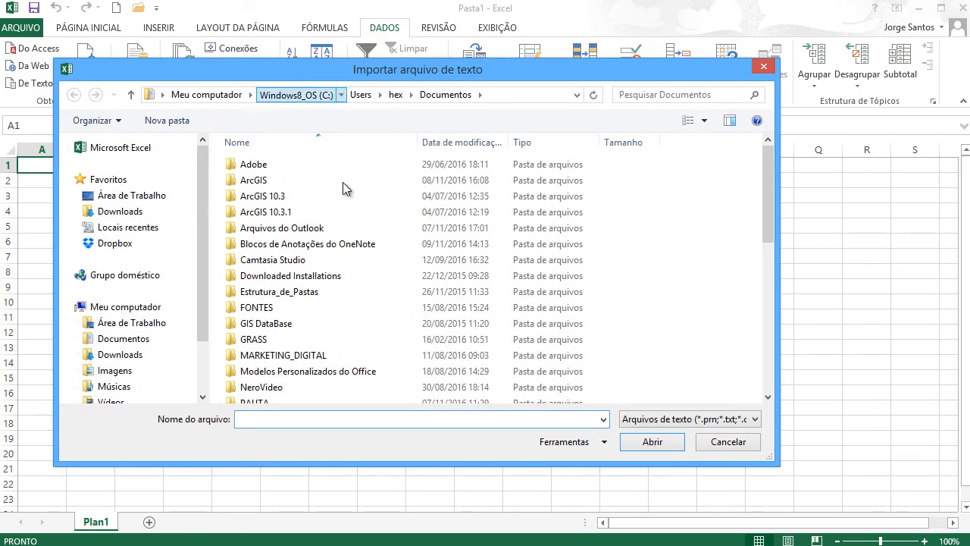
pyautogui.scroll(-2, 298, 281)
pyautogui.click(281, 332)
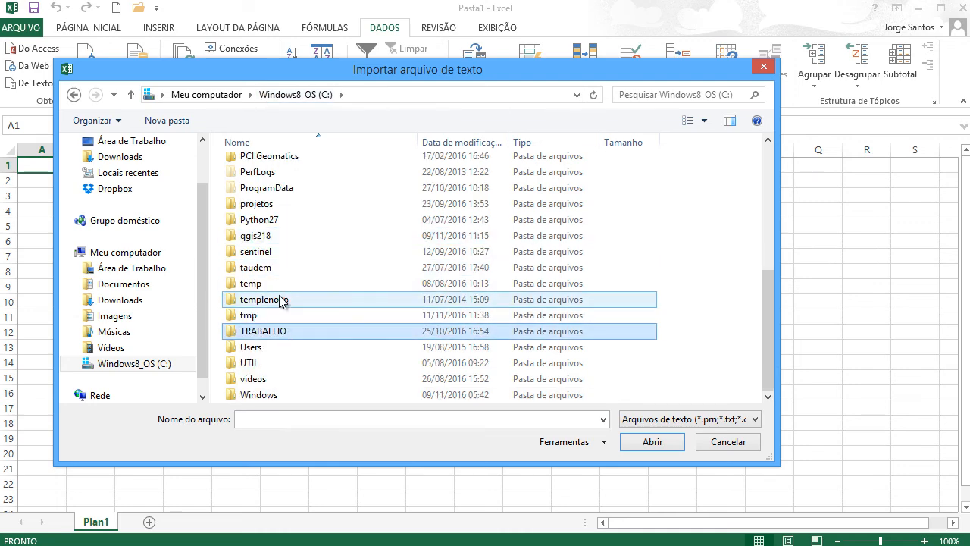
pyautogui.doubleClick(262, 333)
pyautogui.scroll(-8, 259, 324)
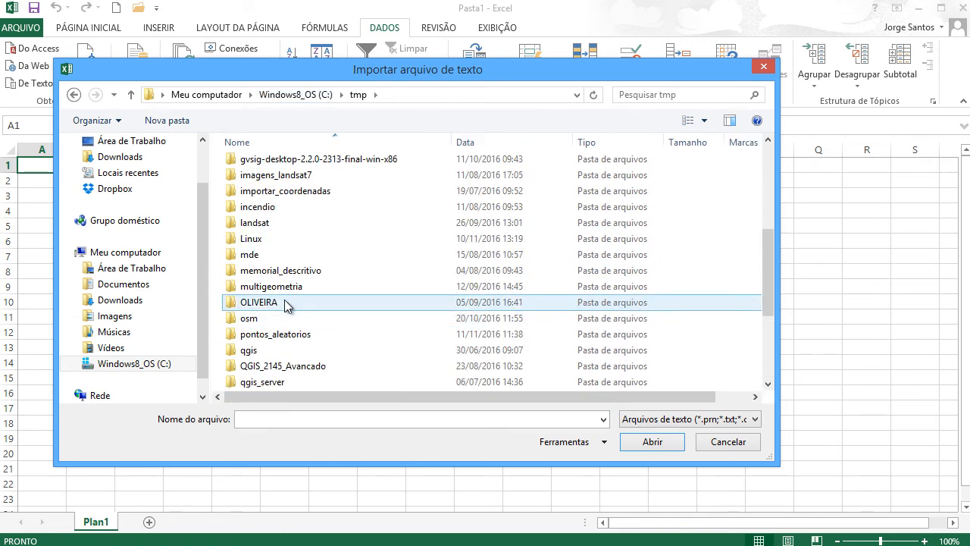
pyautogui.doubleClick(288, 181)
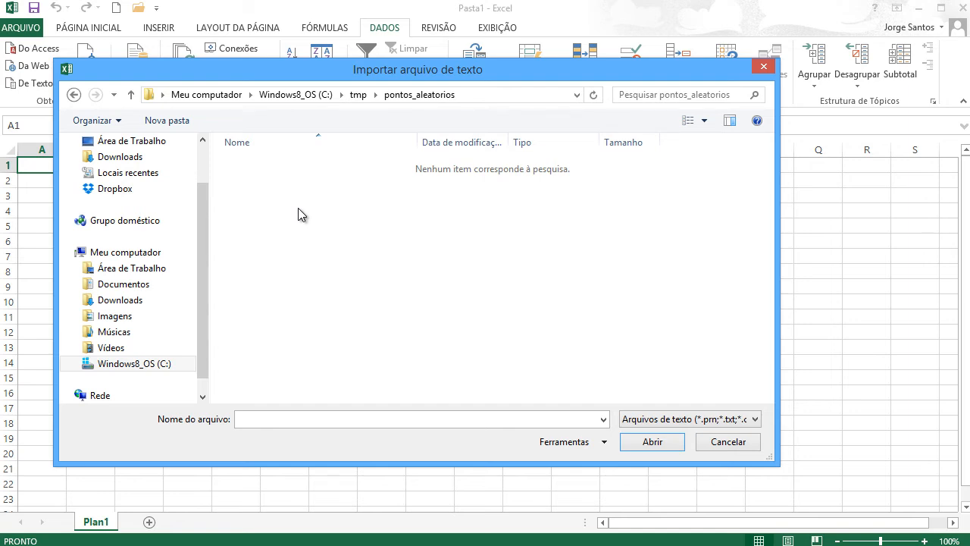
pyautogui.click(640, 418)
pyautogui.click(654, 431)
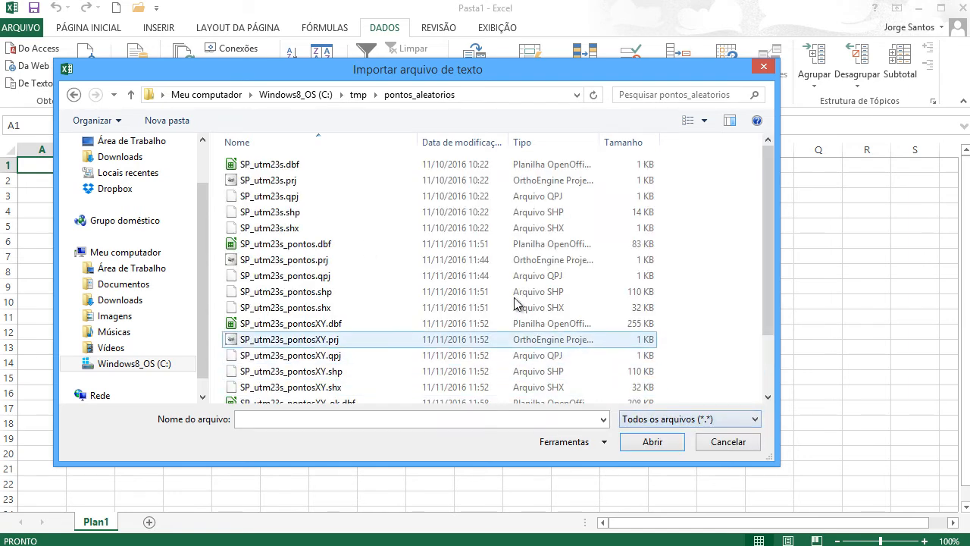
pyautogui.click(770, 375)
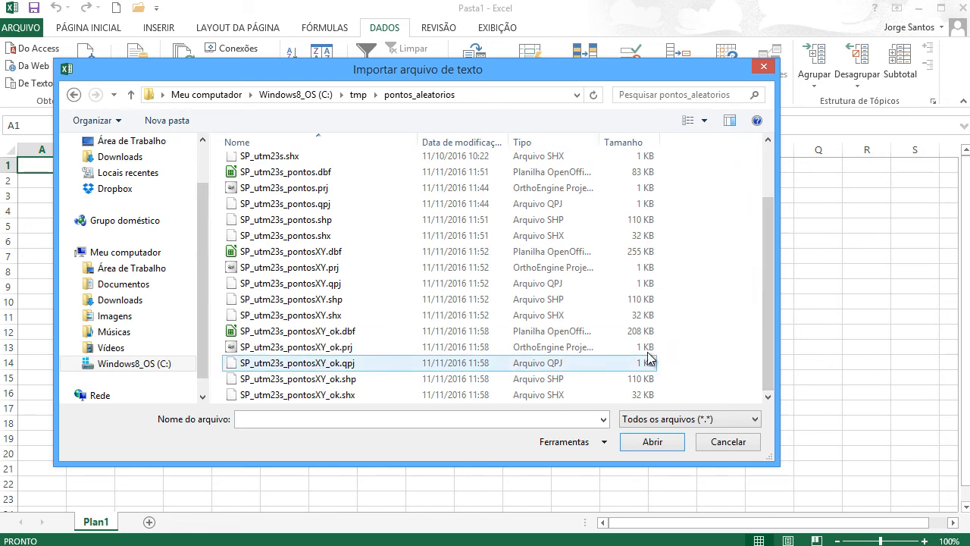
pyautogui.click(767, 70)
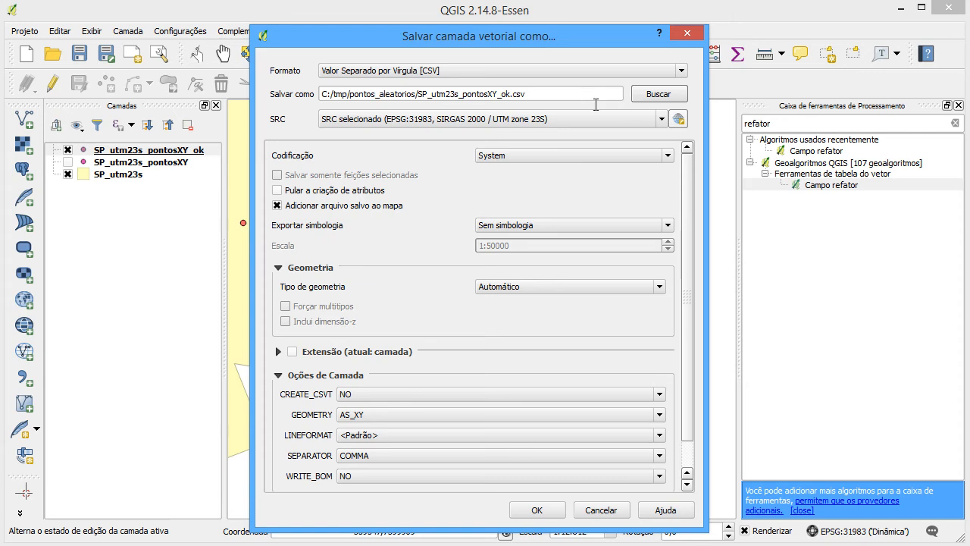
# - Back in QGIS, turn off adding the saved file to the map and run the CSV export
pyautogui.click(346, 204)
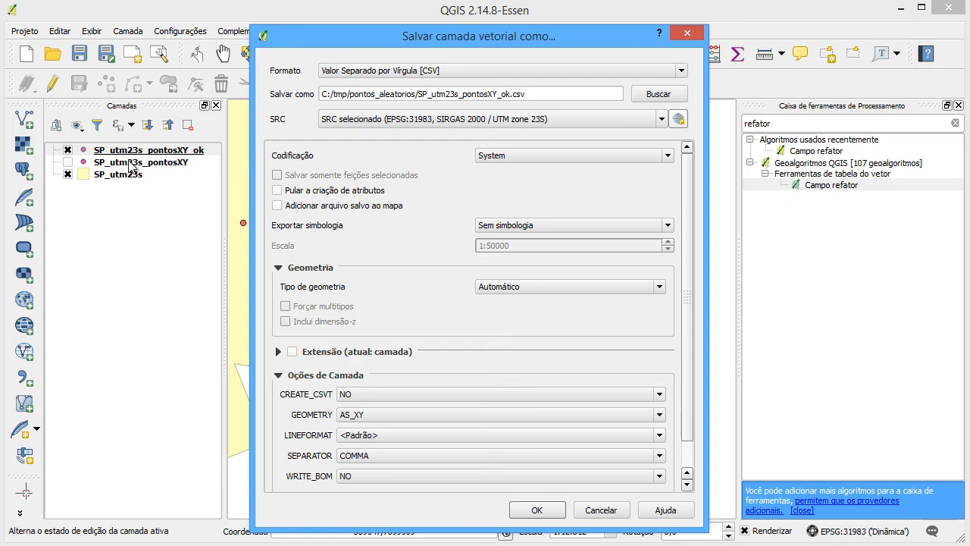
pyautogui.click(534, 510)
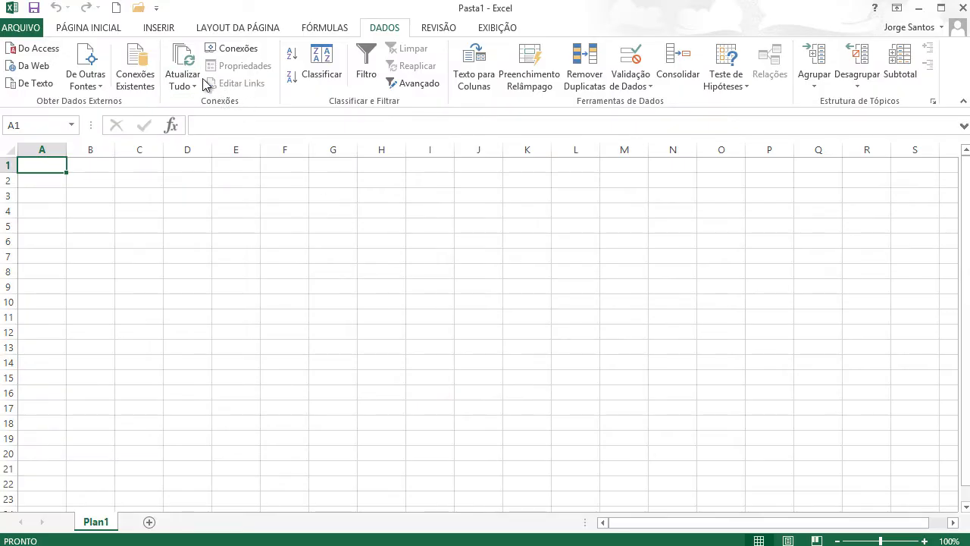
# - In Excel, start a text import of SP_utm23s_pontosXY_ok.csv from the pontos_aleatorios folder
pyautogui.click(88, 30)
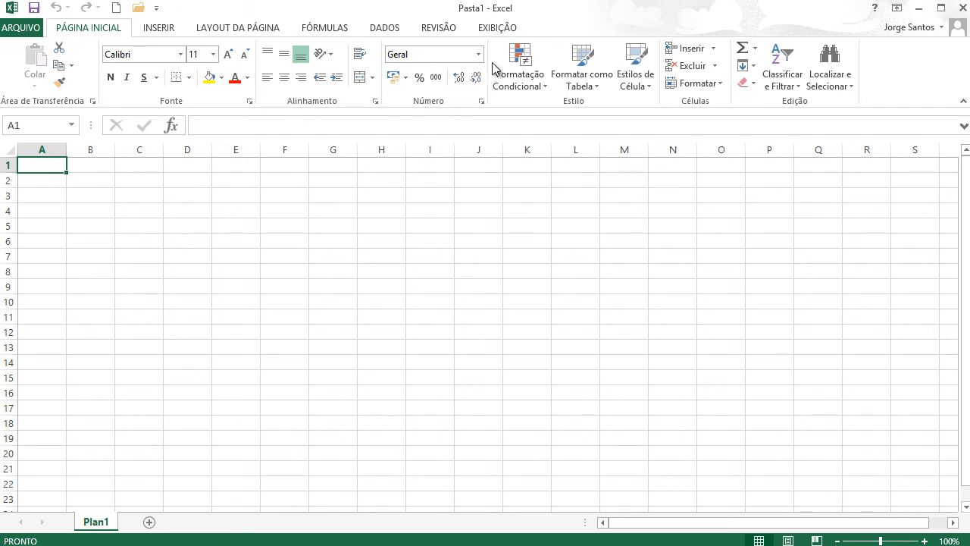
pyautogui.click(387, 30)
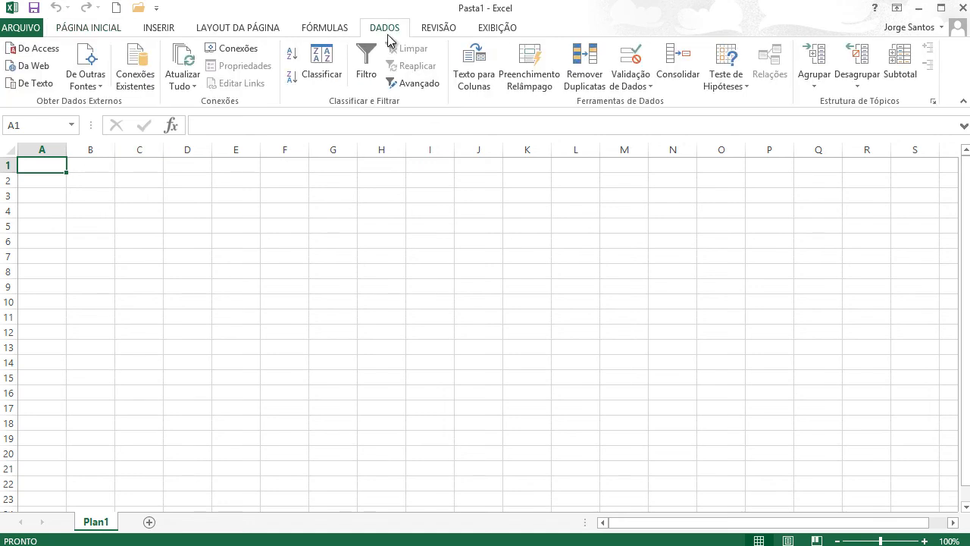
pyautogui.click(42, 85)
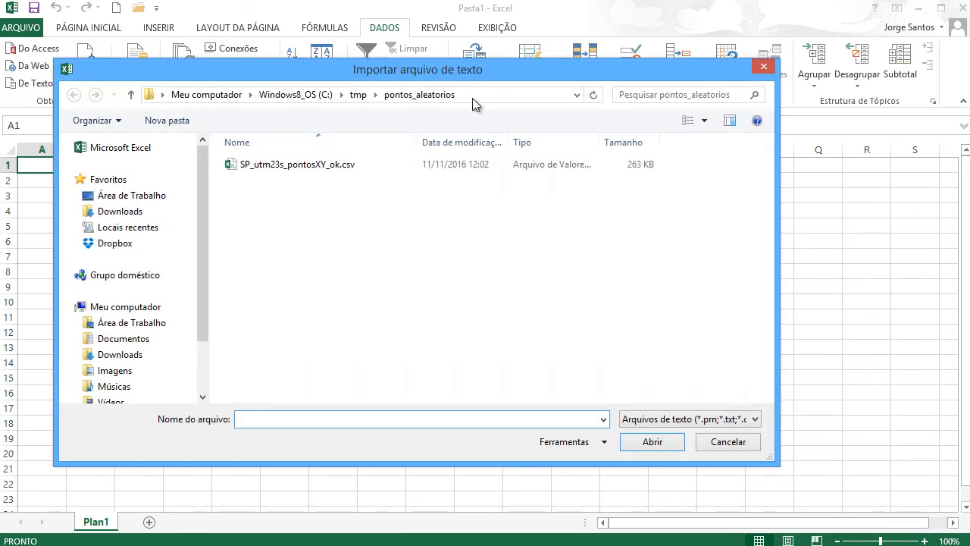
pyautogui.click(312, 164)
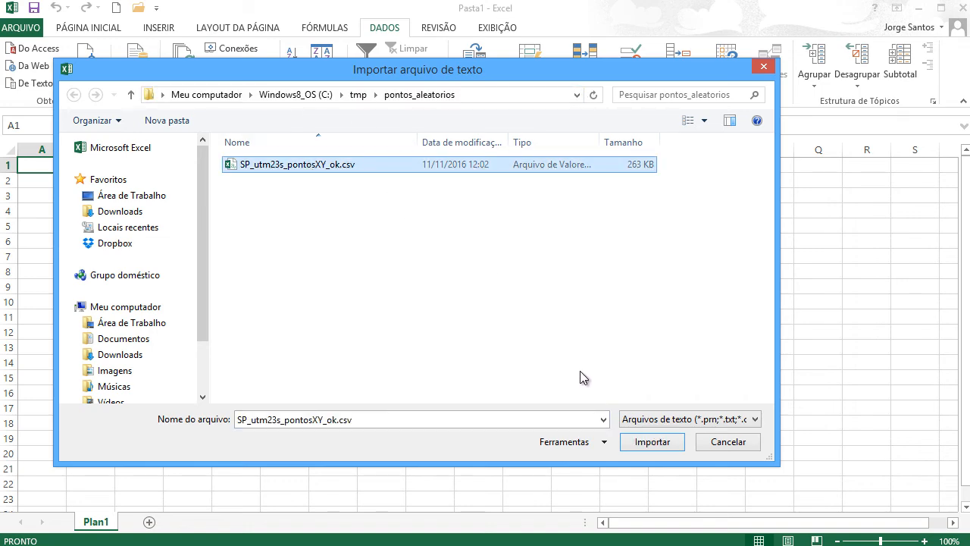
pyautogui.click(650, 442)
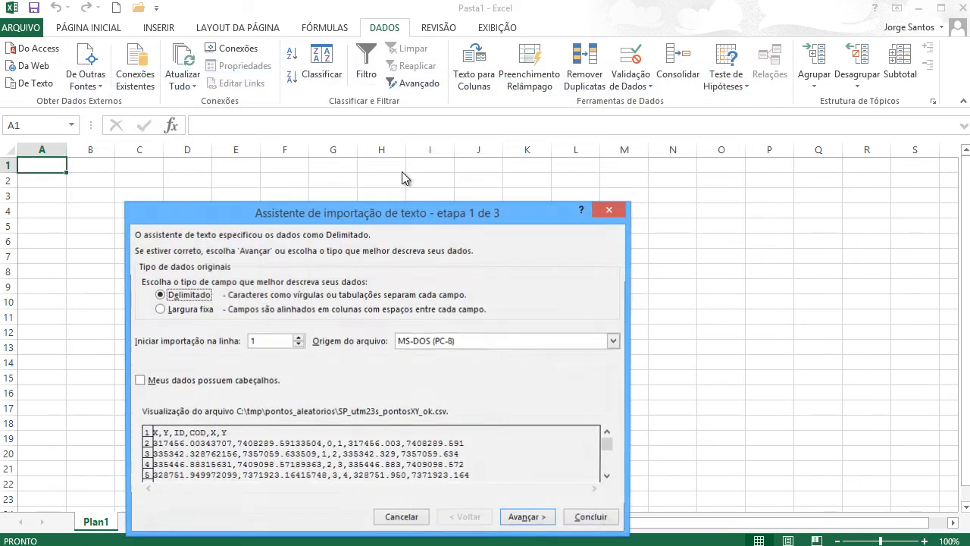
pyautogui.moveTo(383, 218); pyautogui.dragTo(516, 105)
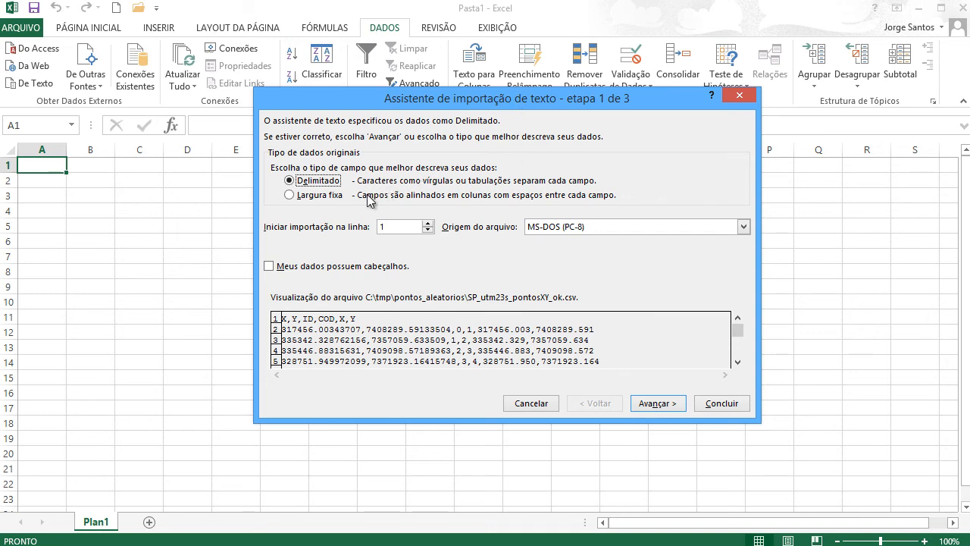
# - Keep the data type as Delimitado and make Vírgula the only delimiter in place of Tabulação
pyautogui.click(658, 408)
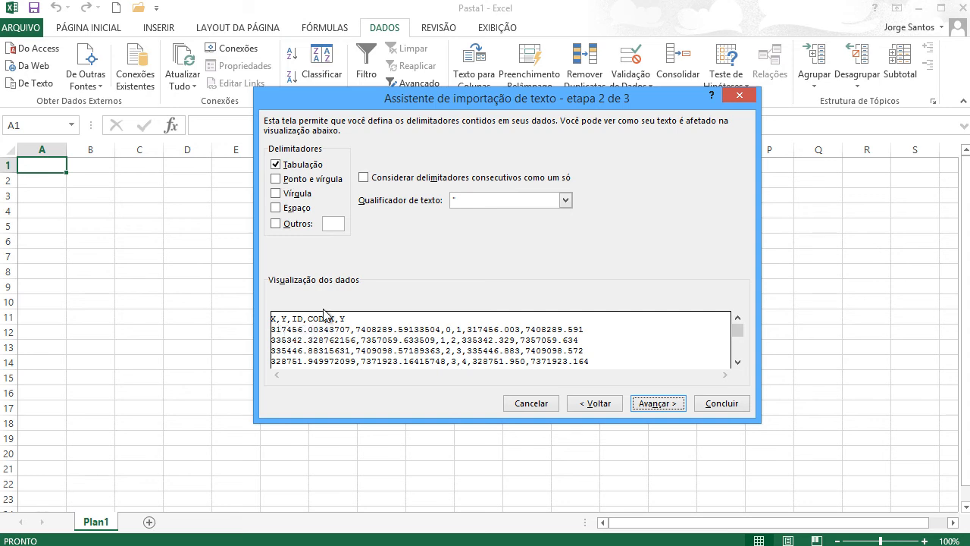
pyautogui.click(278, 166)
pyautogui.click(278, 194)
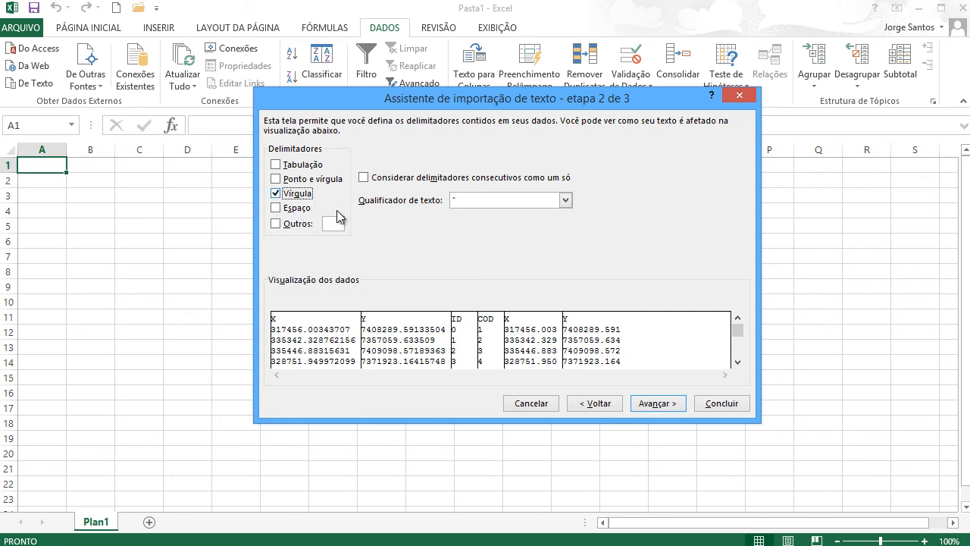
pyautogui.click(656, 403)
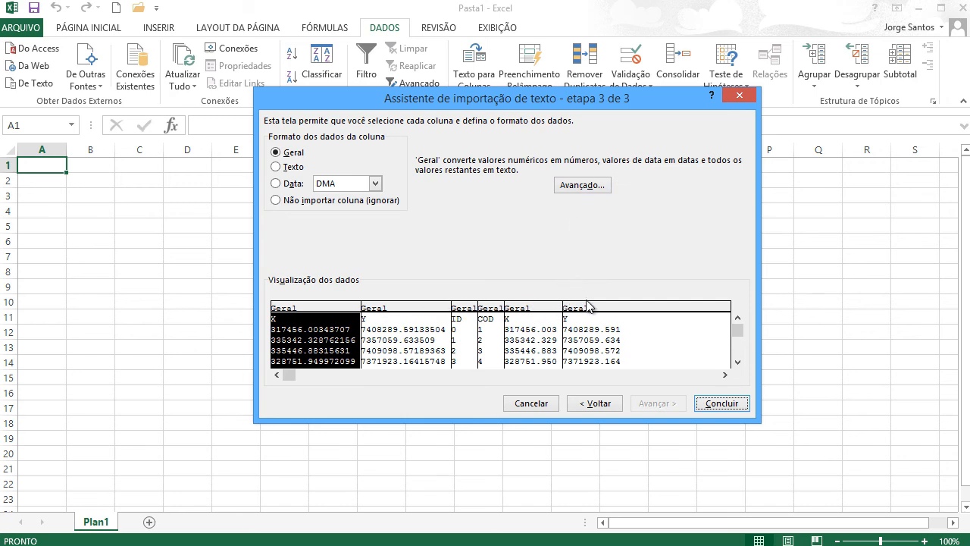
# - Format all the columns as Texto and place the imported data in the existing sheet at cell A1
pyautogui.keyDown('shift'); pyautogui.click(637, 314); pyautogui.keyUp('shift')
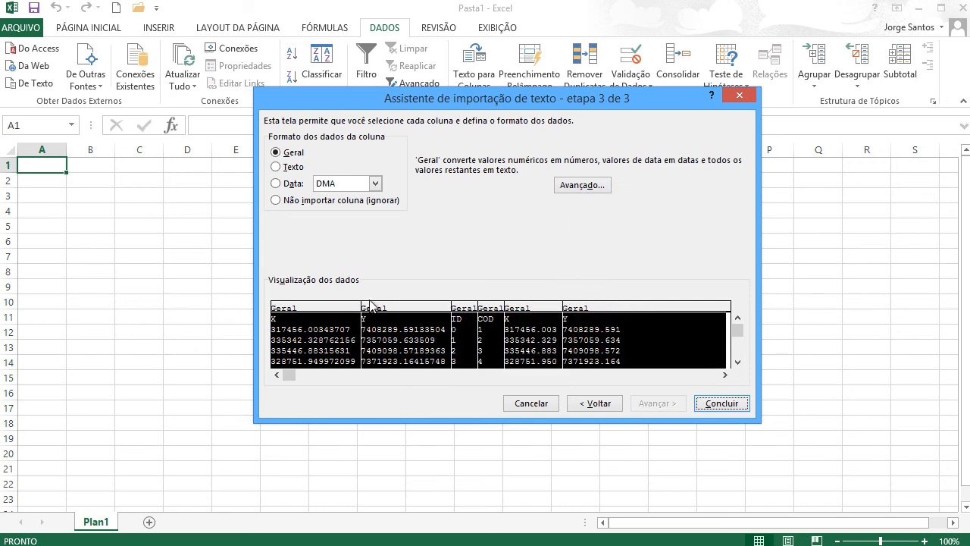
pyautogui.click(284, 167)
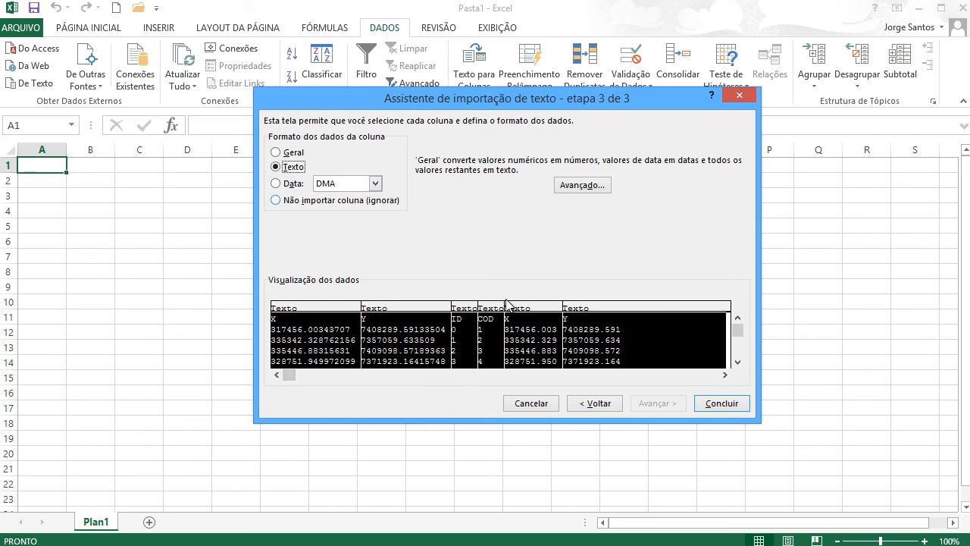
pyautogui.click(726, 407)
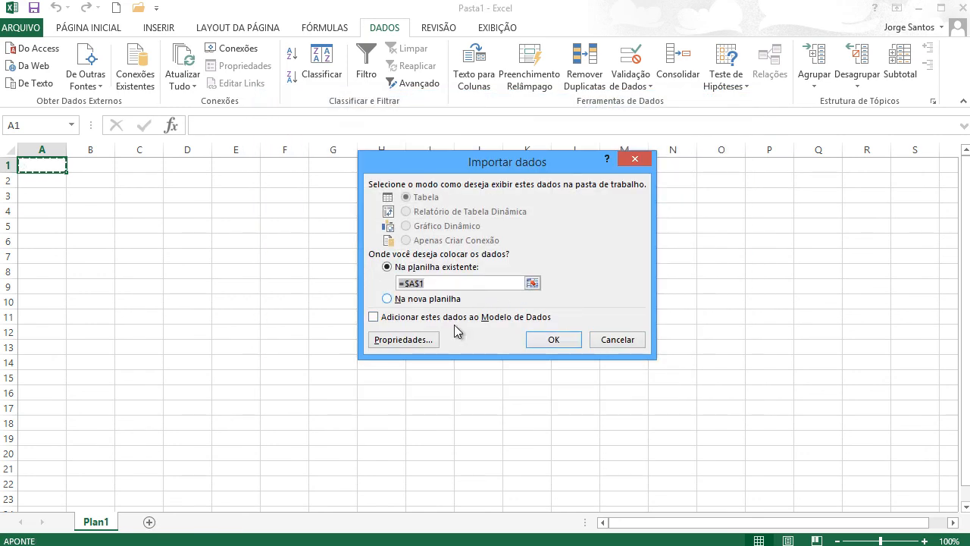
pyautogui.click(552, 339)
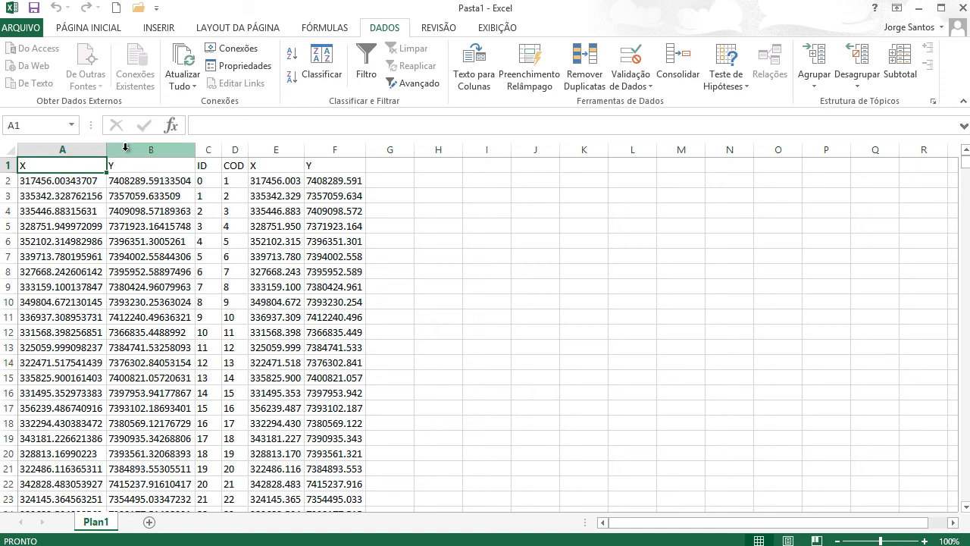
# - Delete columns A and B, which hold the unrounded X and Y coordinates
pyautogui.moveTo(43, 149); pyautogui.dragTo(131, 149)
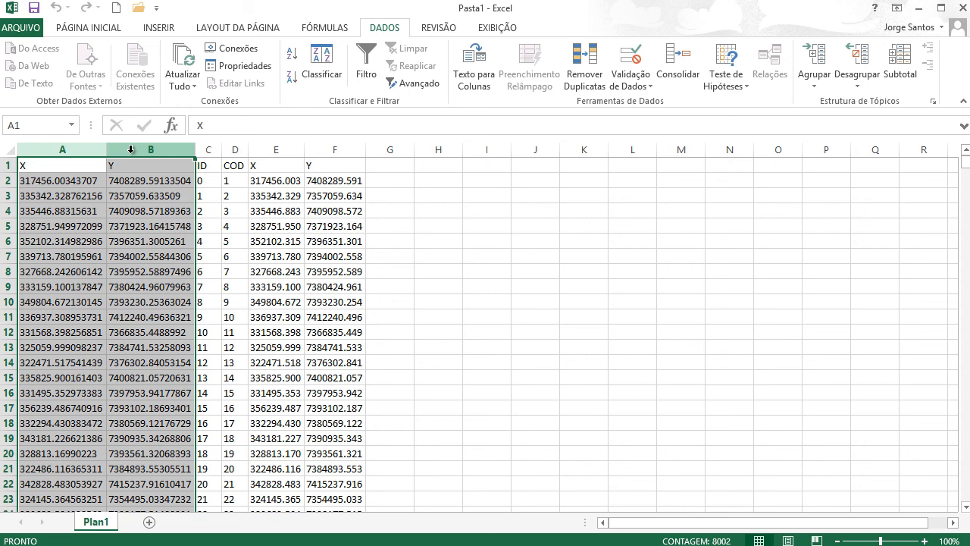
pyautogui.rightClick(131, 149)
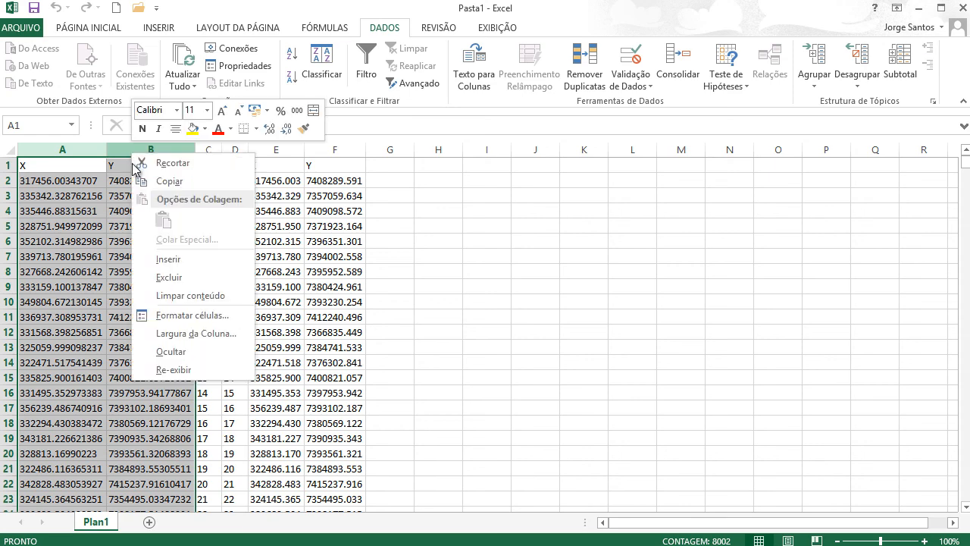
pyautogui.click(184, 277)
pyautogui.click(154, 207)
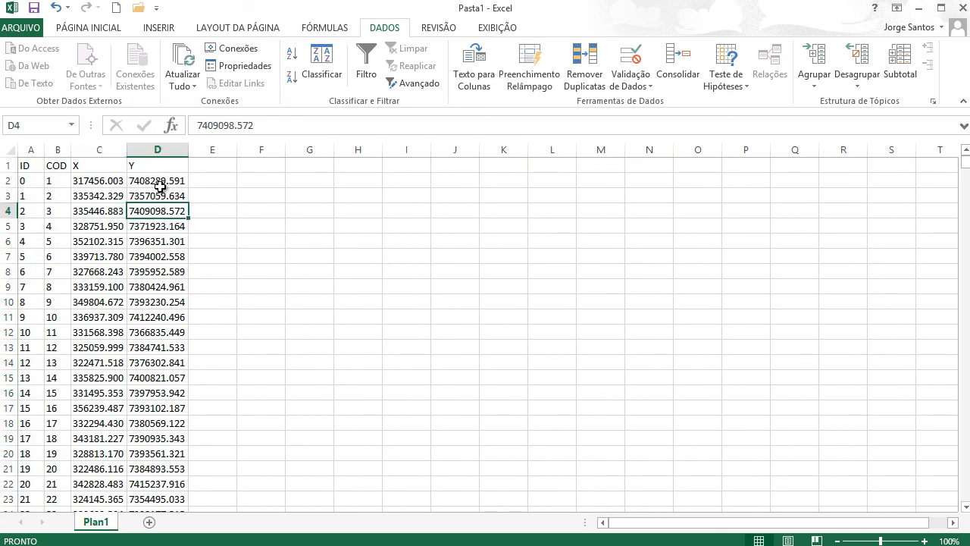
pyautogui.click(158, 181)
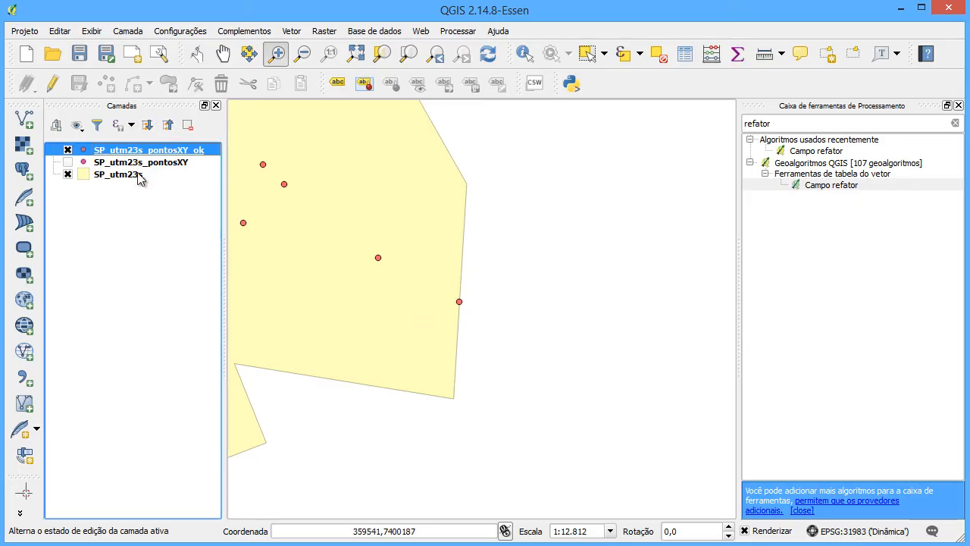
# - Switch to QGIS to view the SP_utm23s layer's full extent with the SP_utm23s_pontosXY_ok points, and return to Excel
pyautogui.rightClick(142, 179)
pyautogui.click(143, 181)
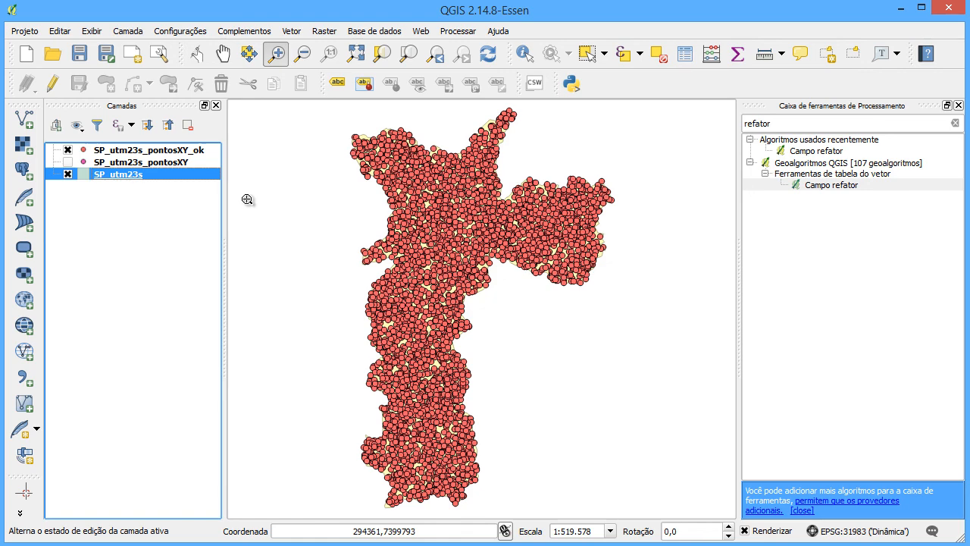
pyautogui.click(182, 151)
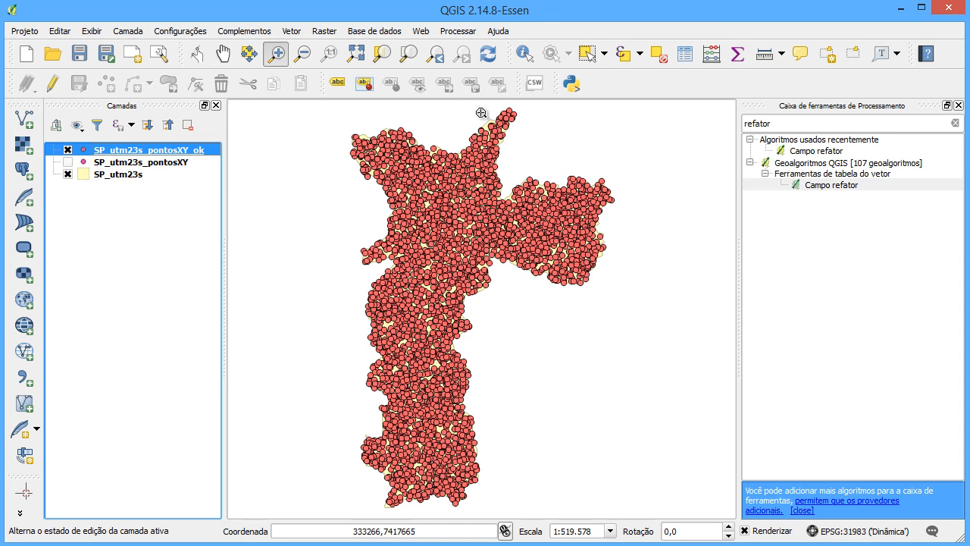
pyautogui.hotkey('alt', 'Tab')
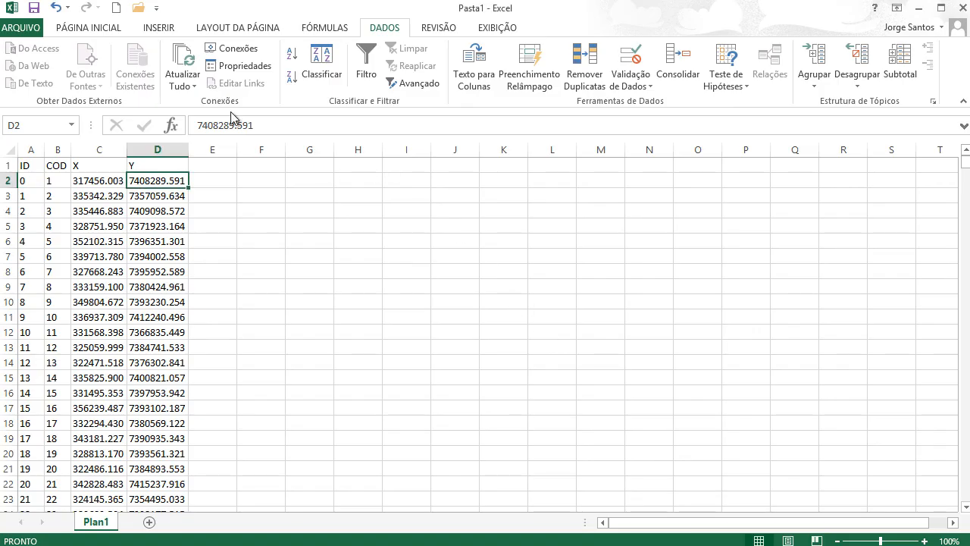